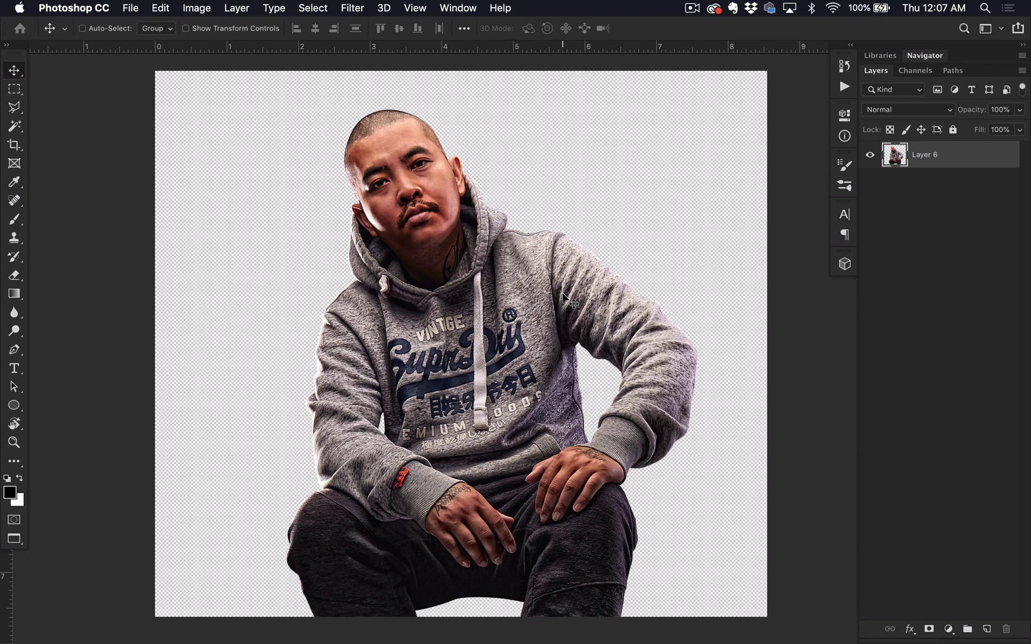
Switch to 077.jpg, duplicate its Background layer into mixtape_glow_effect.psd, and close 077.jpg
left_click(460, 8)
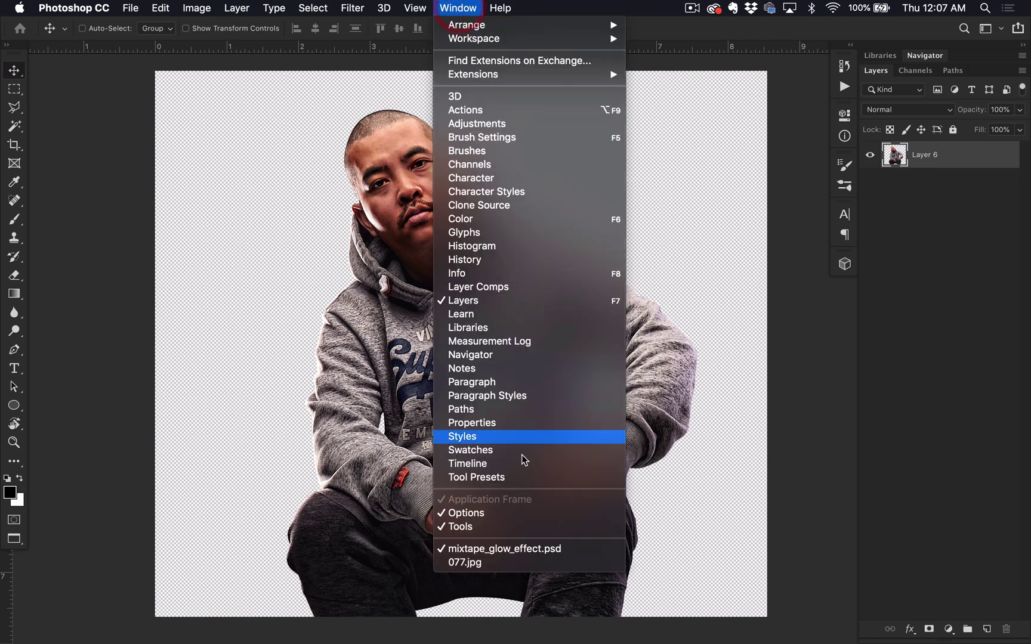
left_click(503, 562)
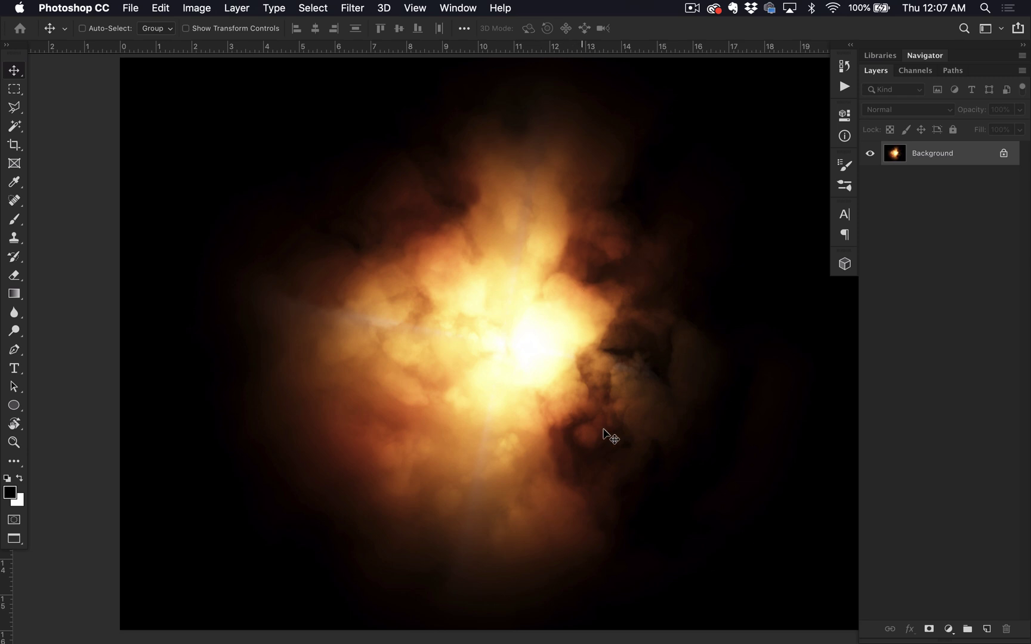
left_click_drag(614, 441, 677, 458)
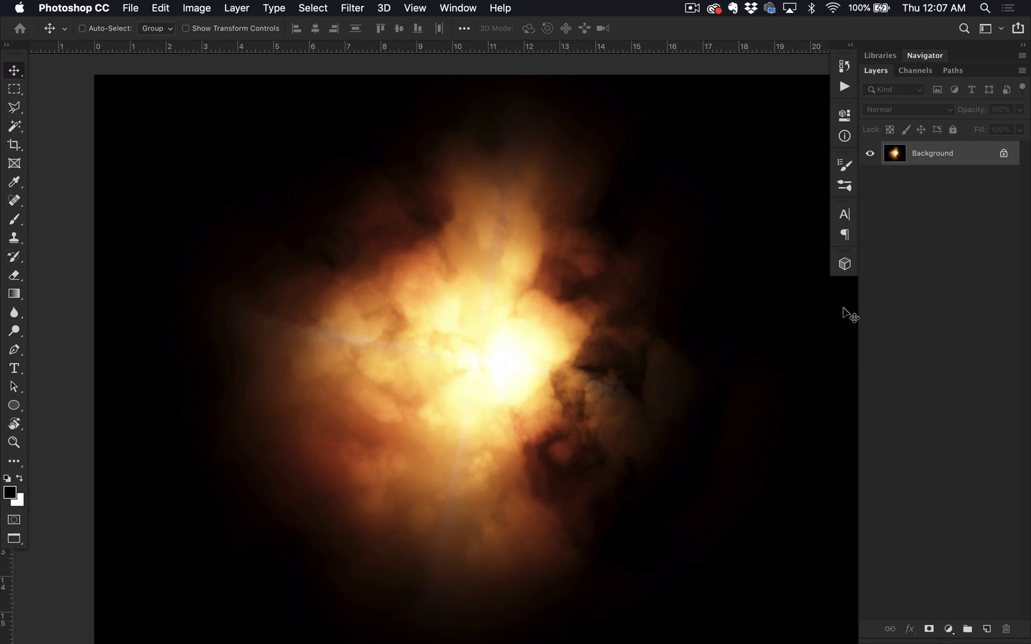
left_click(928, 159, "ctrl")
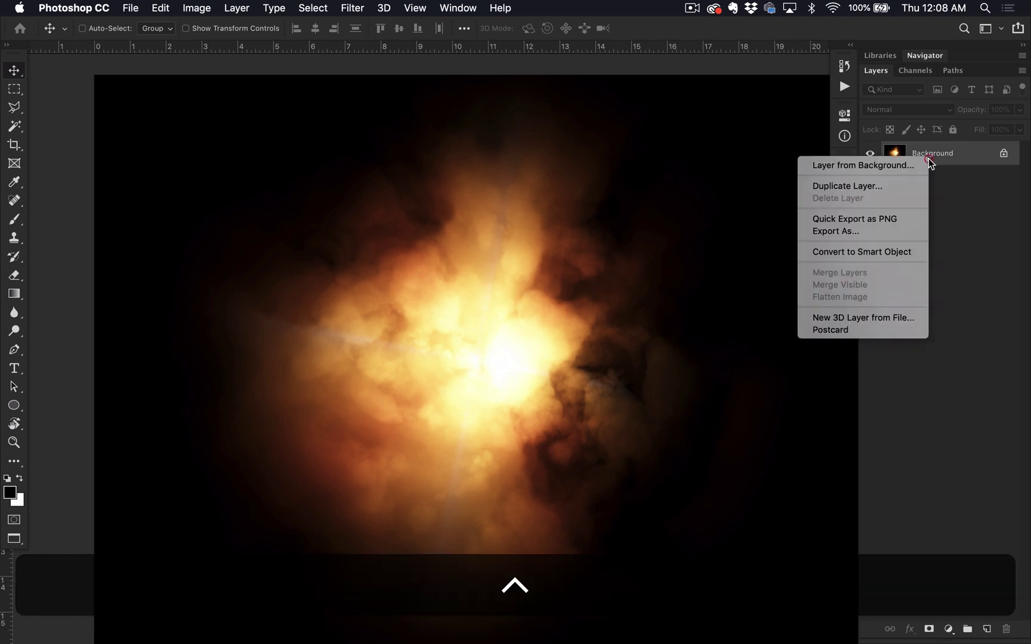
left_click(867, 187)
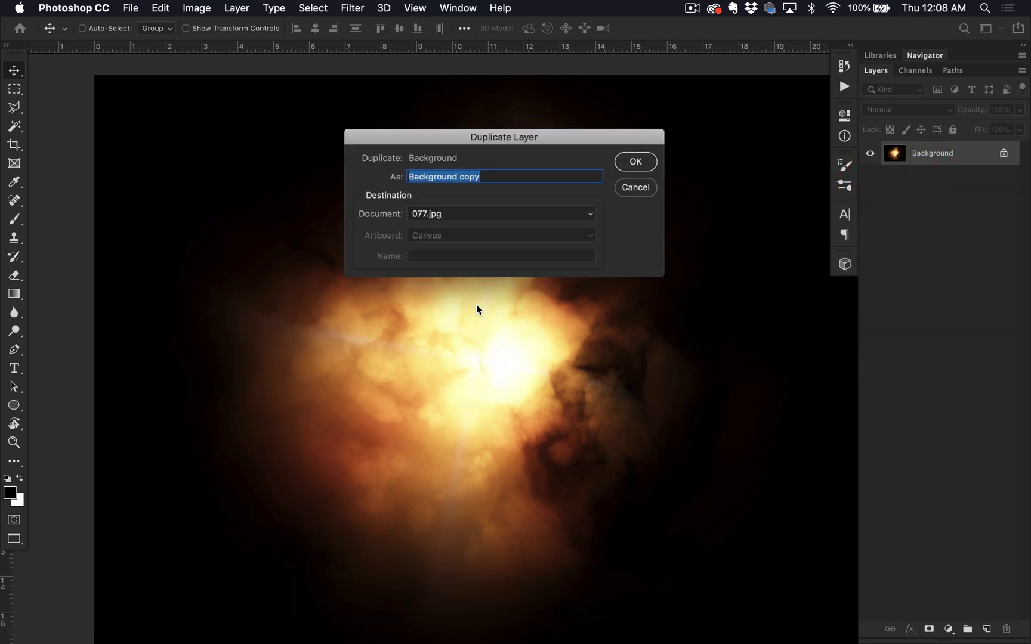
left_click(467, 223)
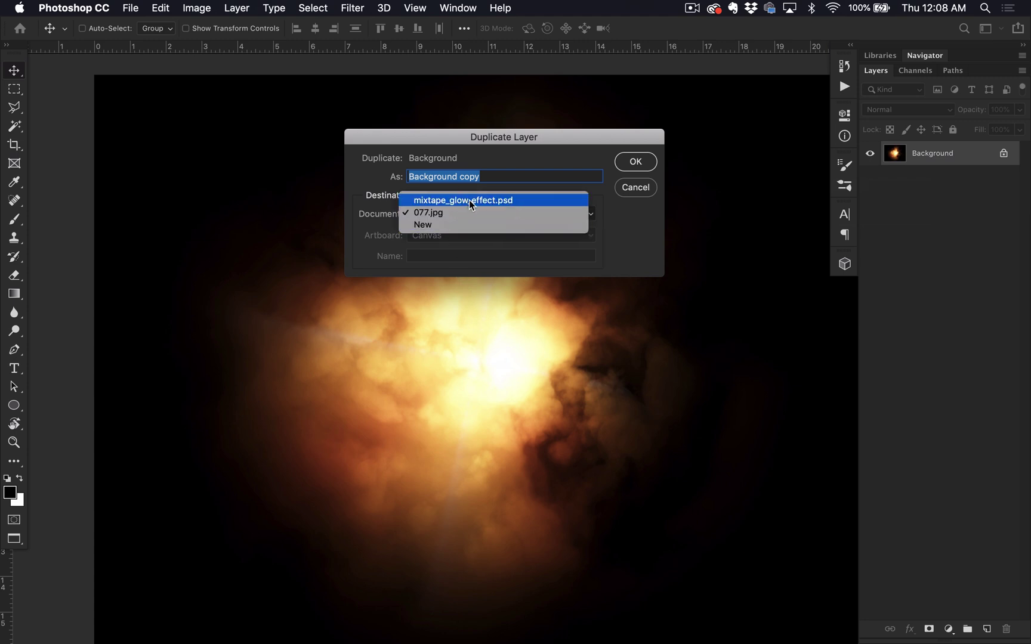
left_click(485, 202)
left_click(634, 162)
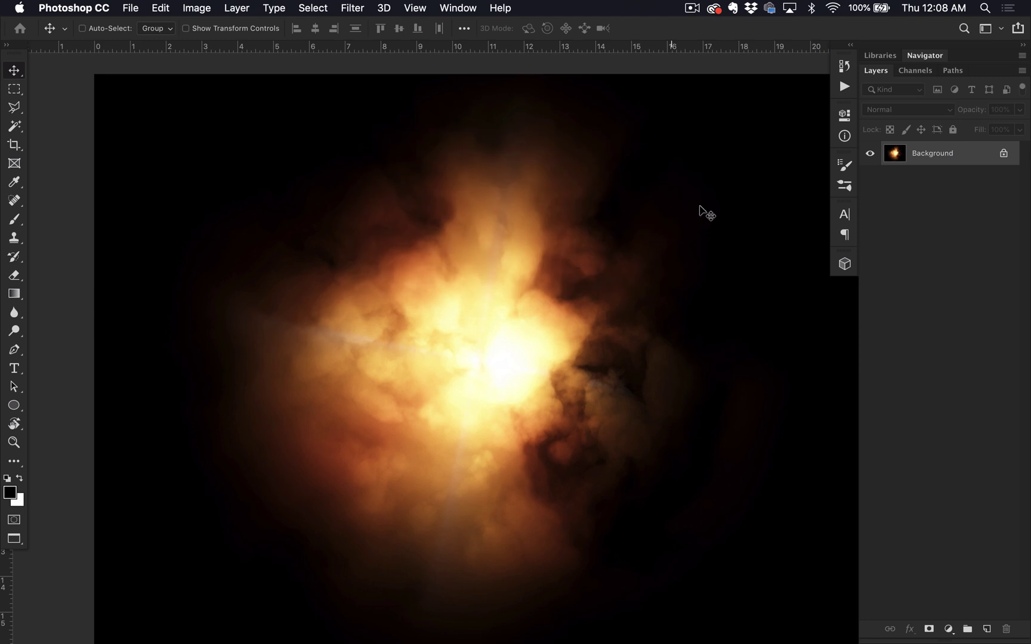
key("super+w")
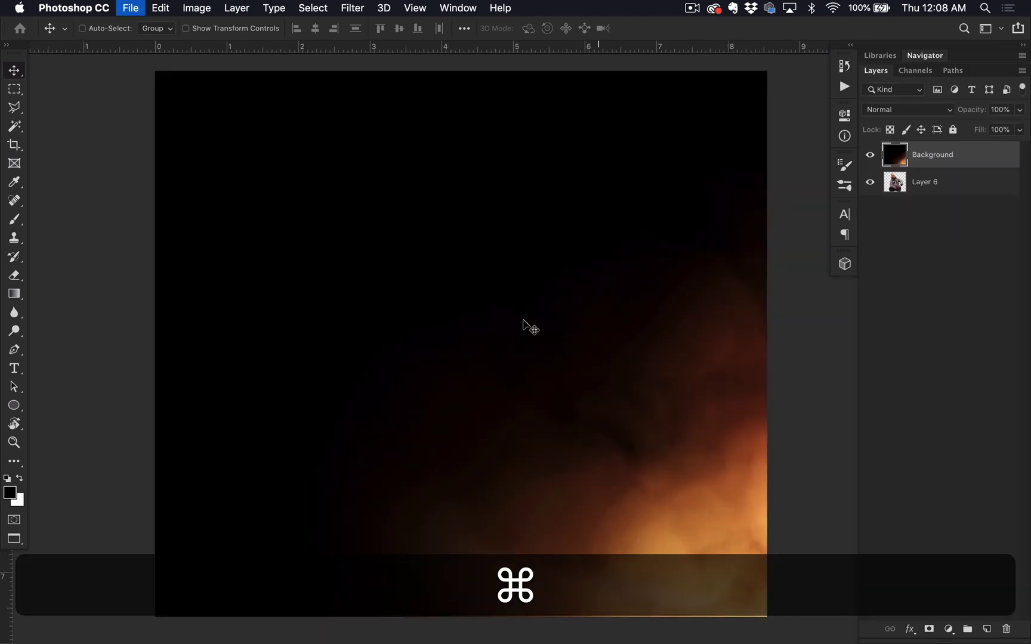
Move the Background layer below Layer 6 in the layer stack
left_click(922, 155)
left_click_drag(922, 157, 931, 207)
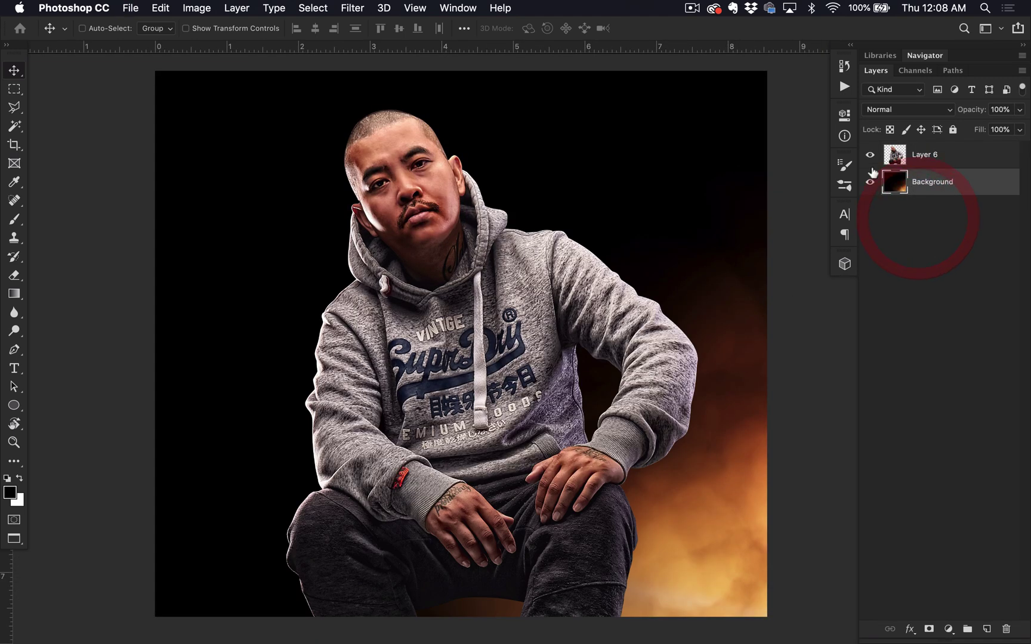
left_click(869, 155)
left_click(868, 157)
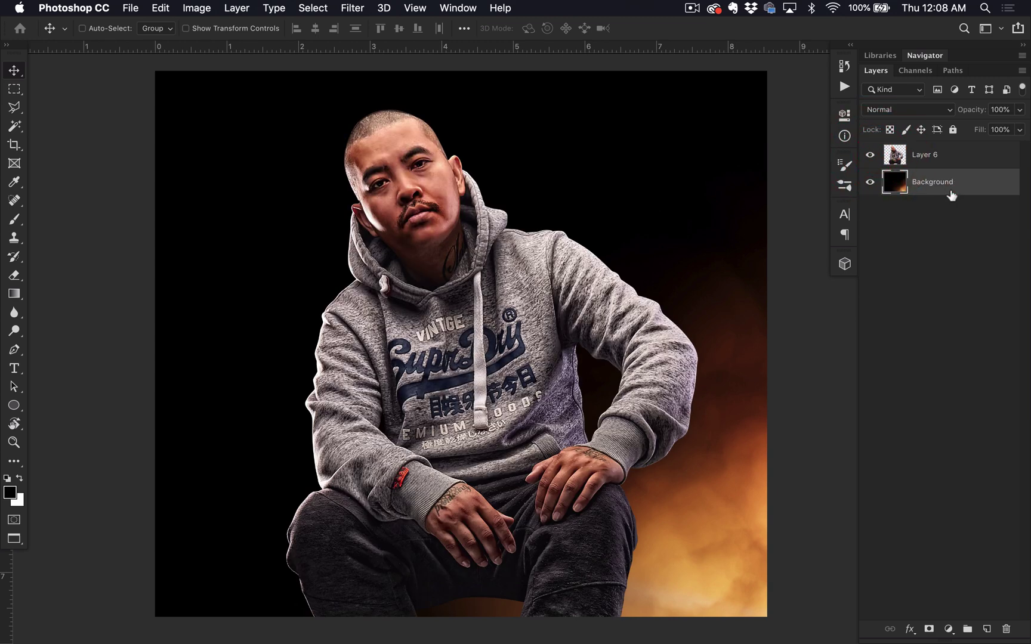
Move the Background layer's fiery glow so its bright centre sits behind the seated man
key("super")
key("super+minus")
scroll(559, 414, "right", 3)
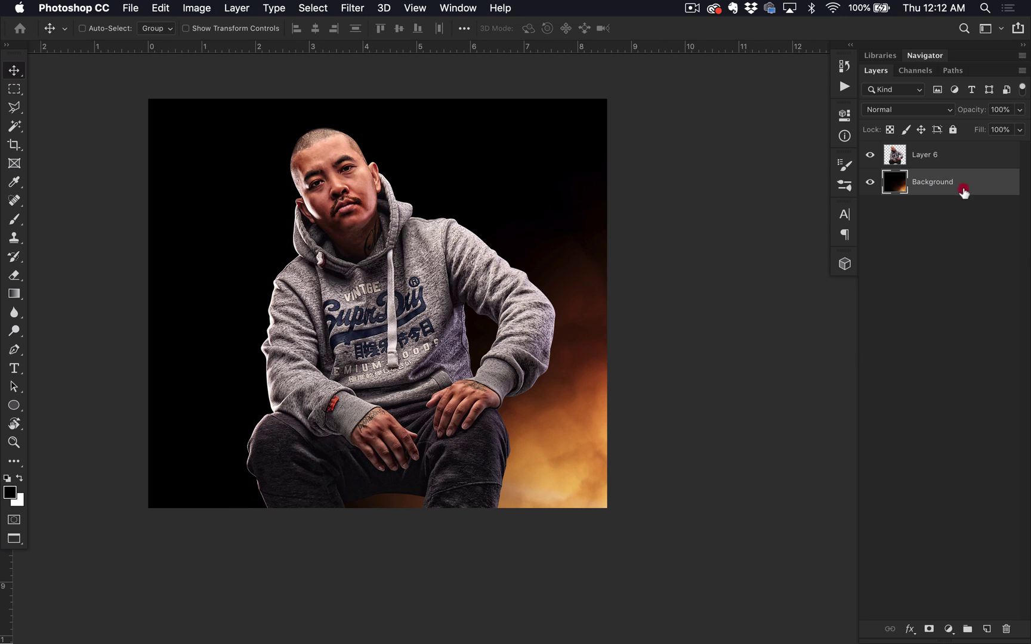
left_click_drag(571, 428, 488, 361)
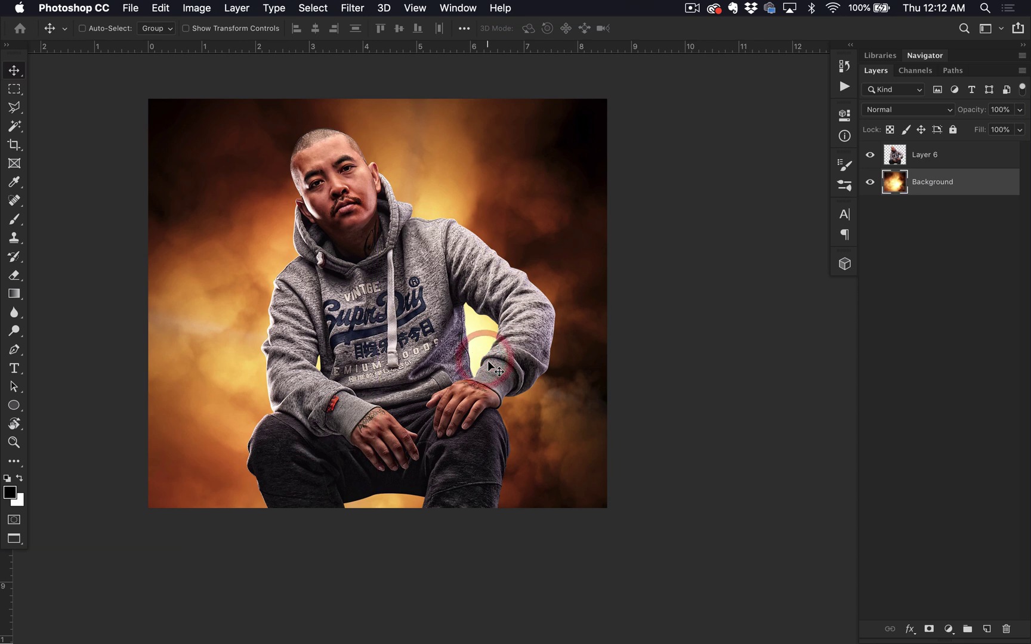
Scale the Background layer proportionally to about 58.24% and centre it behind the man at about X 1282 px, Y 1217 px
key("super+minus")
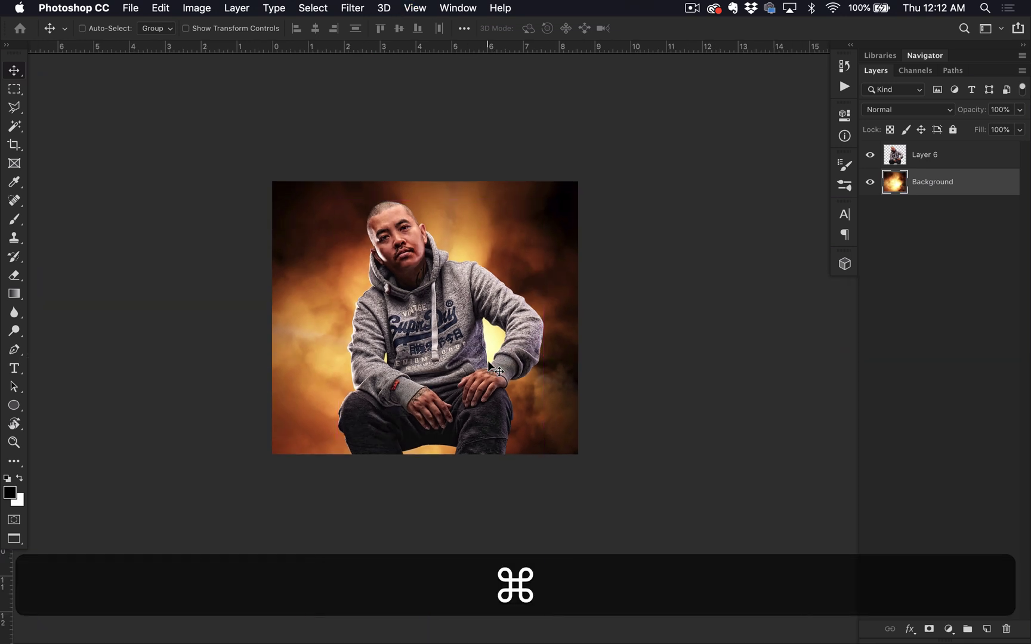
key("super+t")
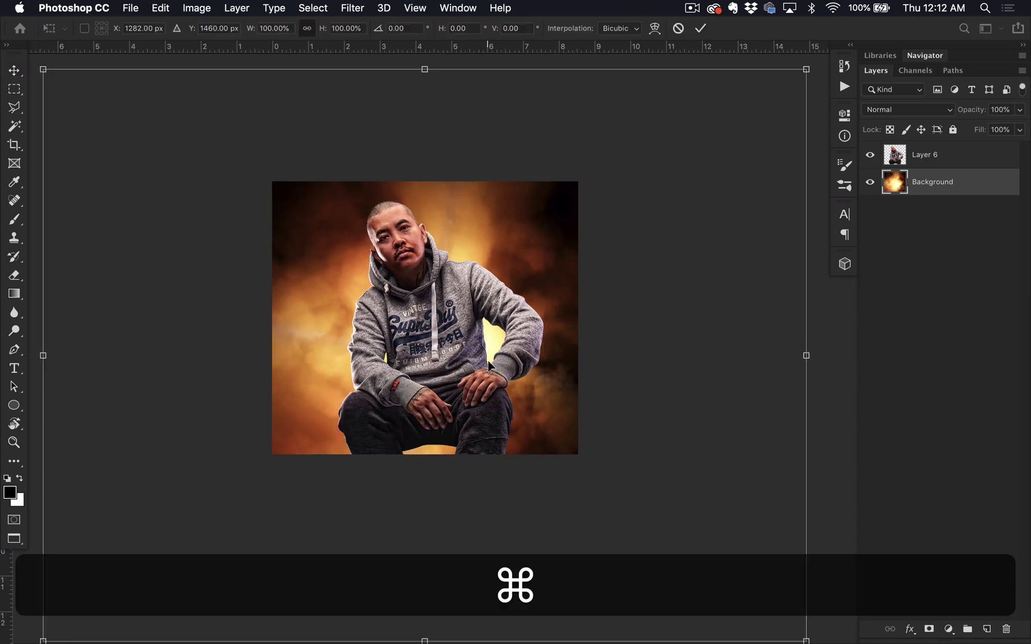
key("super+minus")
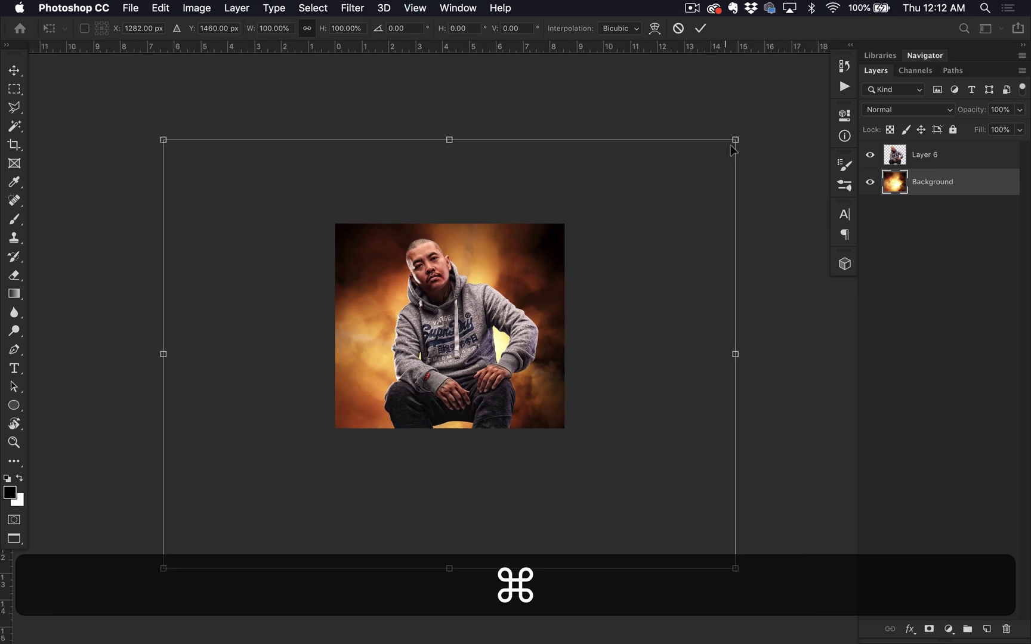
left_click_drag(734, 140, 591, 238)
left_click_drag(545, 297, 545, 275)
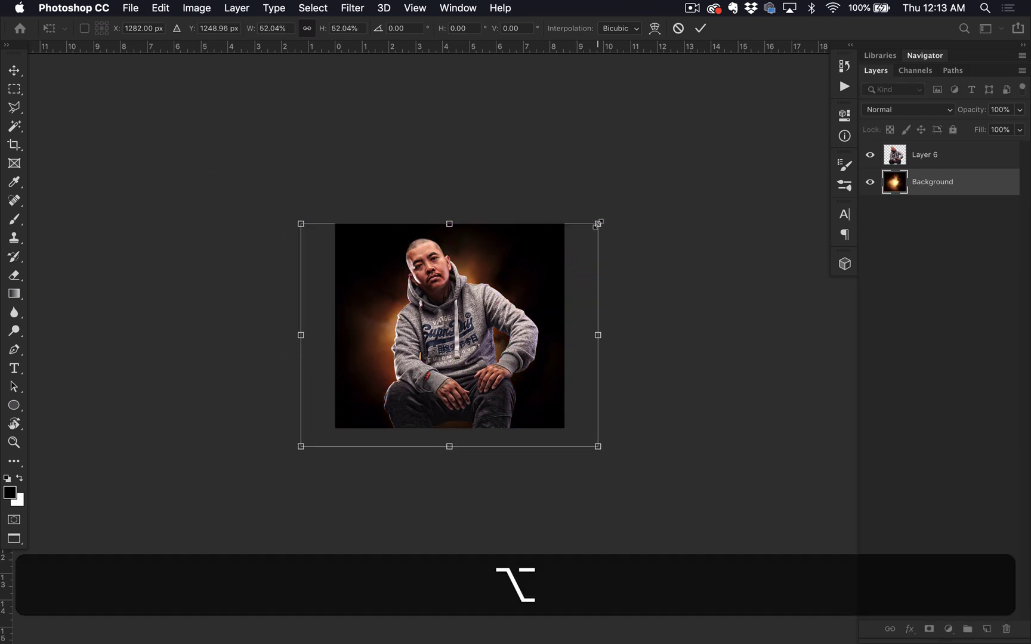
left_click_drag(598, 224, 615, 208)
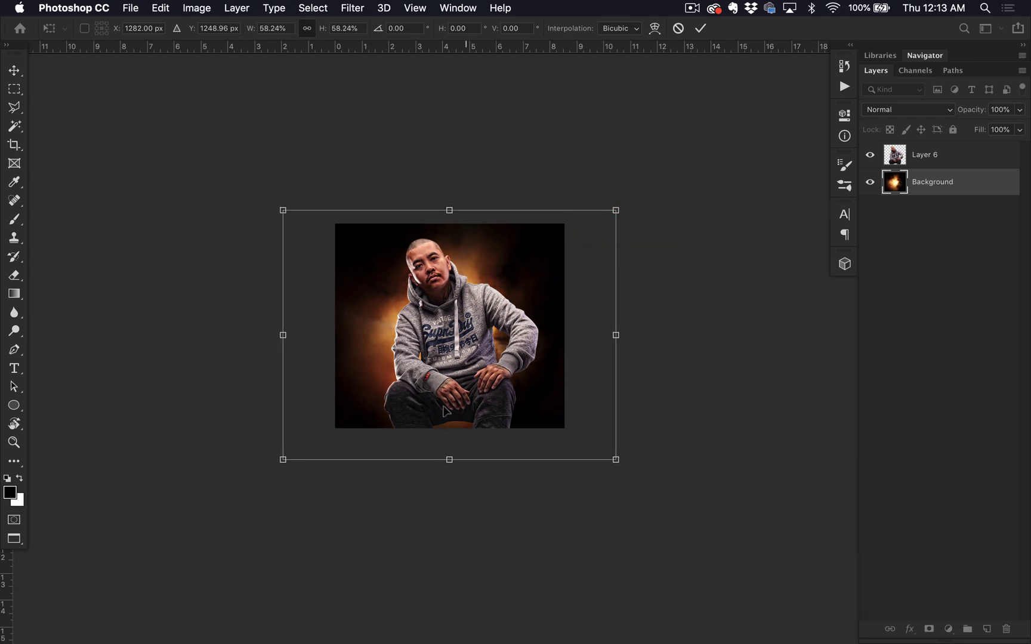
left_click_drag(478, 324, 444, 303)
key("super+equal")
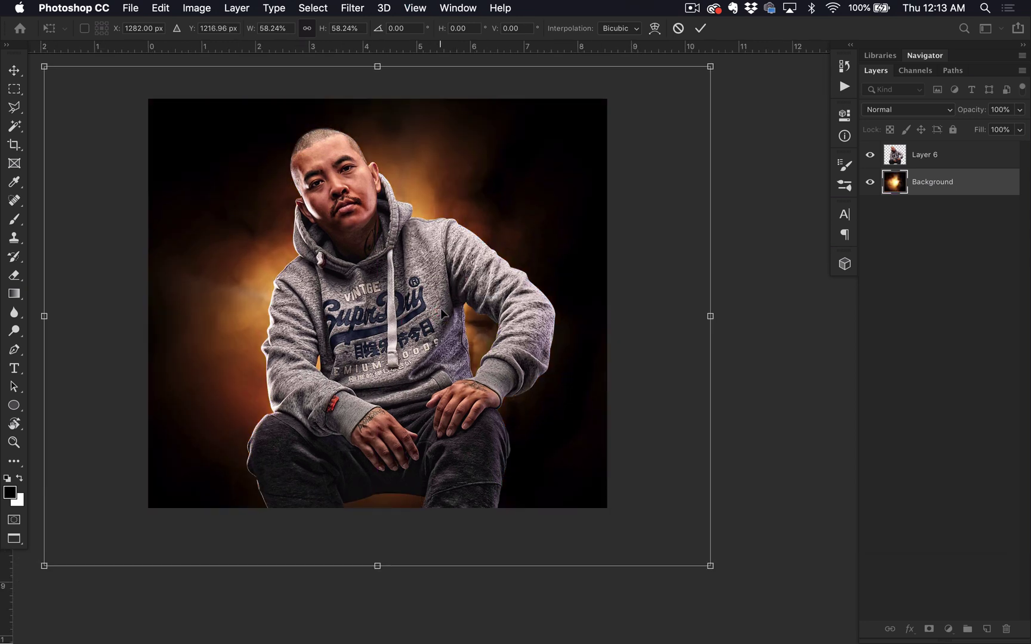
key("Return")
Rename Layer 6, the cut-out of the man, as "main"
left_click_drag(454, 349, 493, 365)
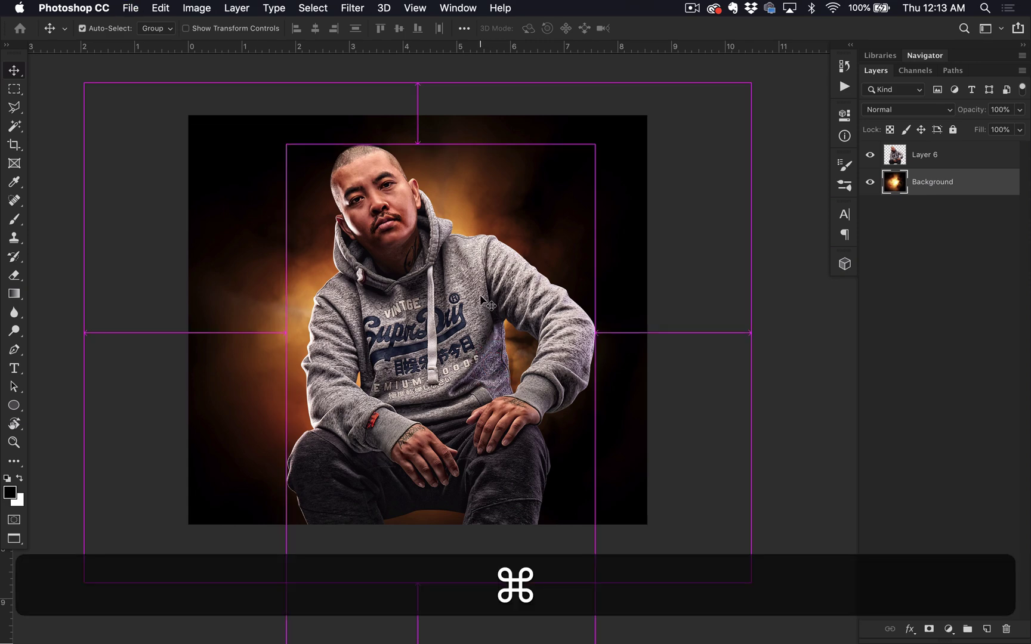
key("super+equal")
left_click_drag(553, 353, 596, 406)
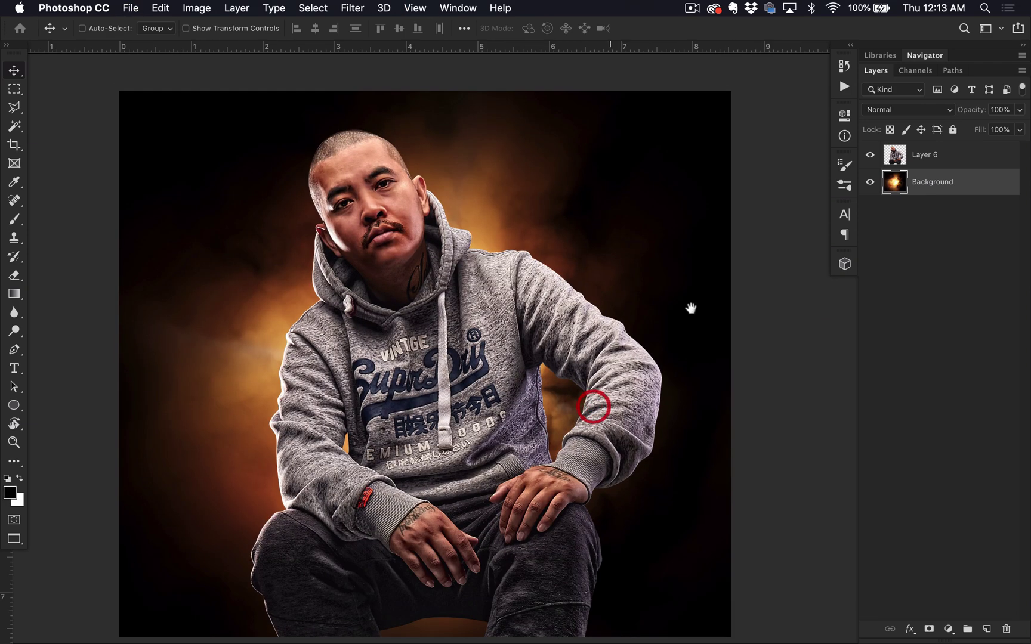
left_click(981, 184)
double_click(925, 155)
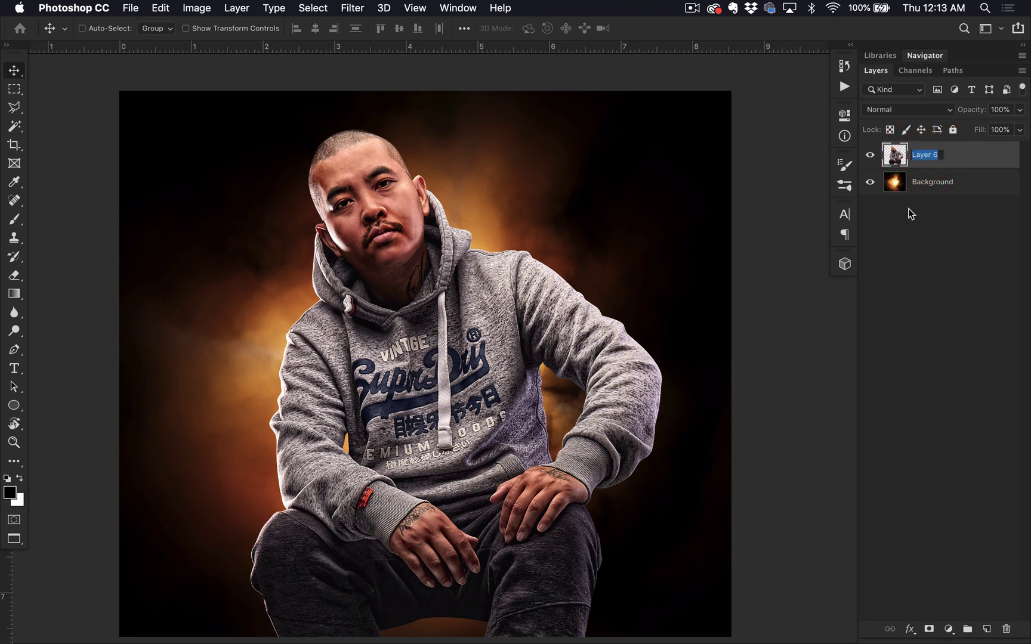
type("man")
key("Return")
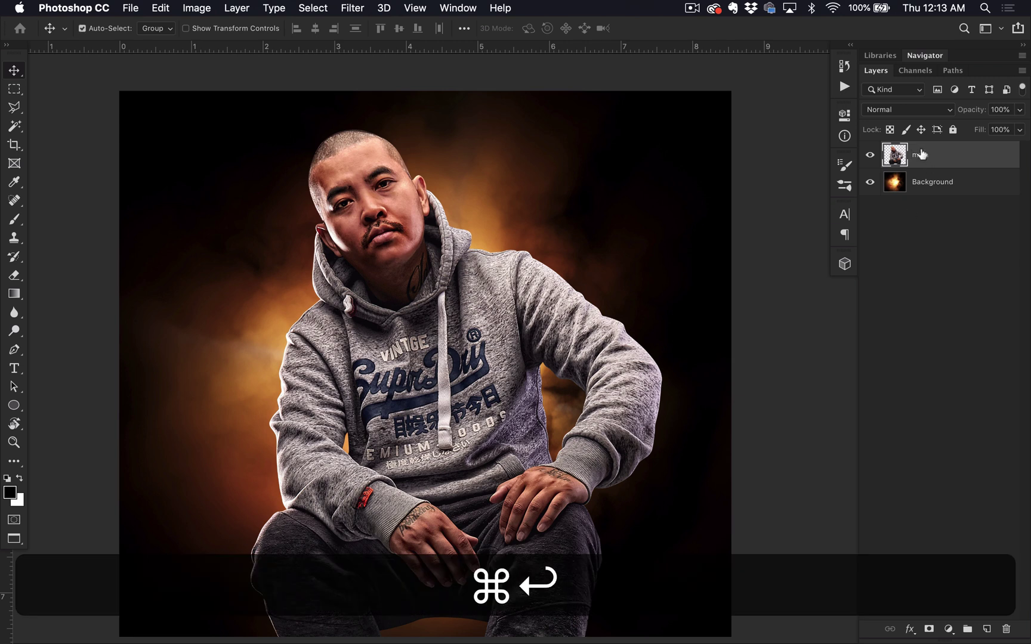
Put the main layer in a new group and name the group "main"
key("super+g")
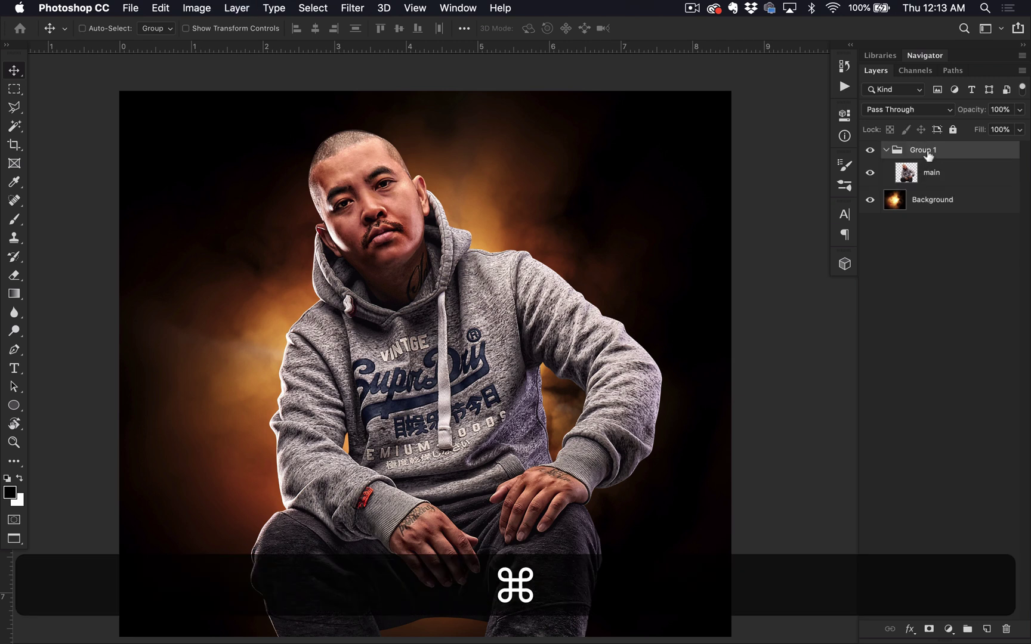
double_click(925, 151)
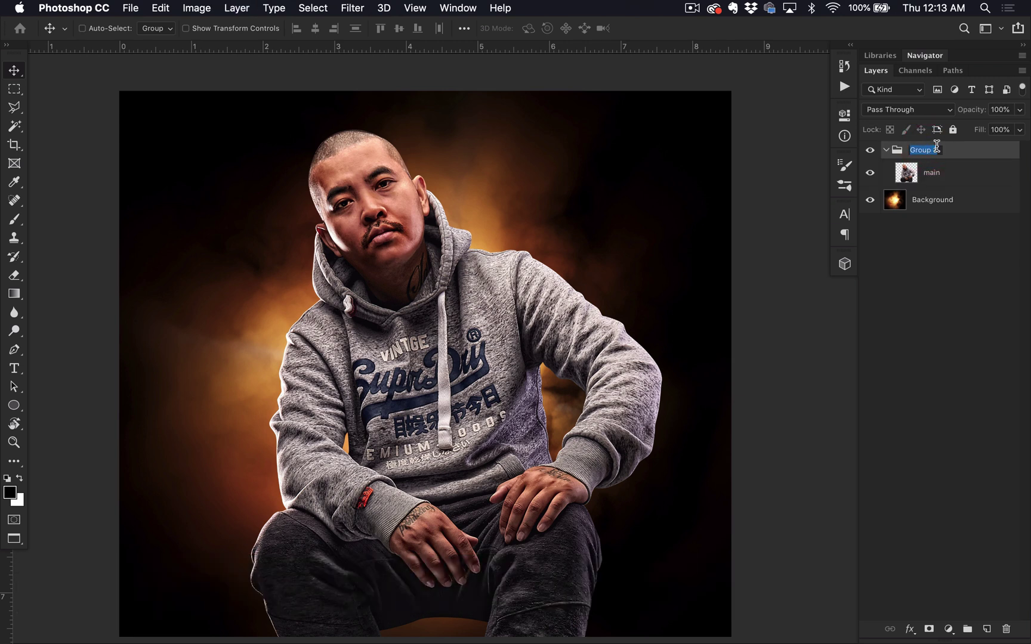
type("main")
key("Return")
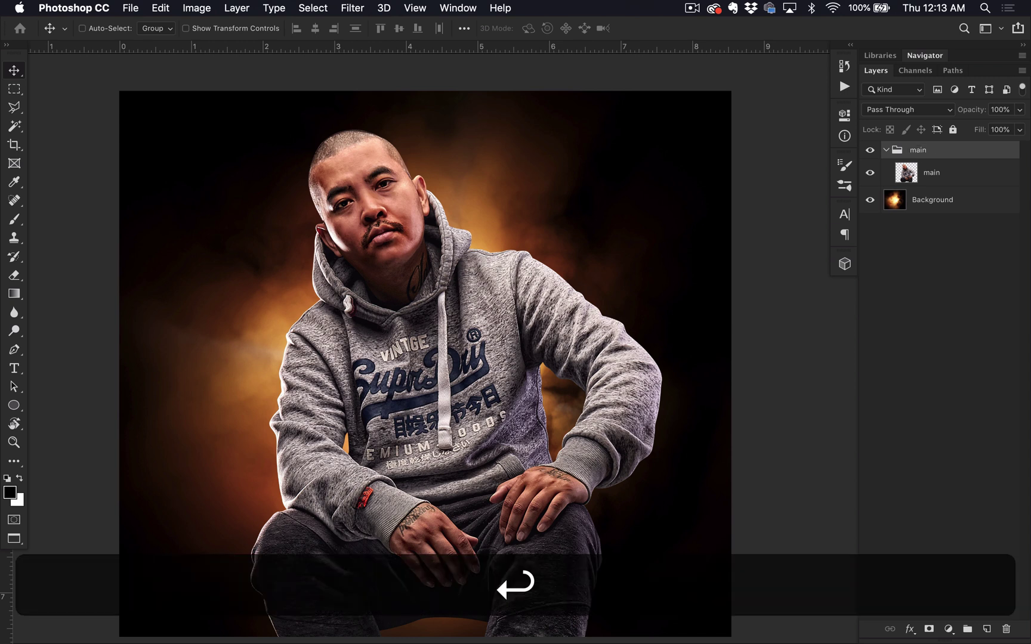
Rename the Background layer as "glow"
left_click(933, 203)
double_click(933, 200)
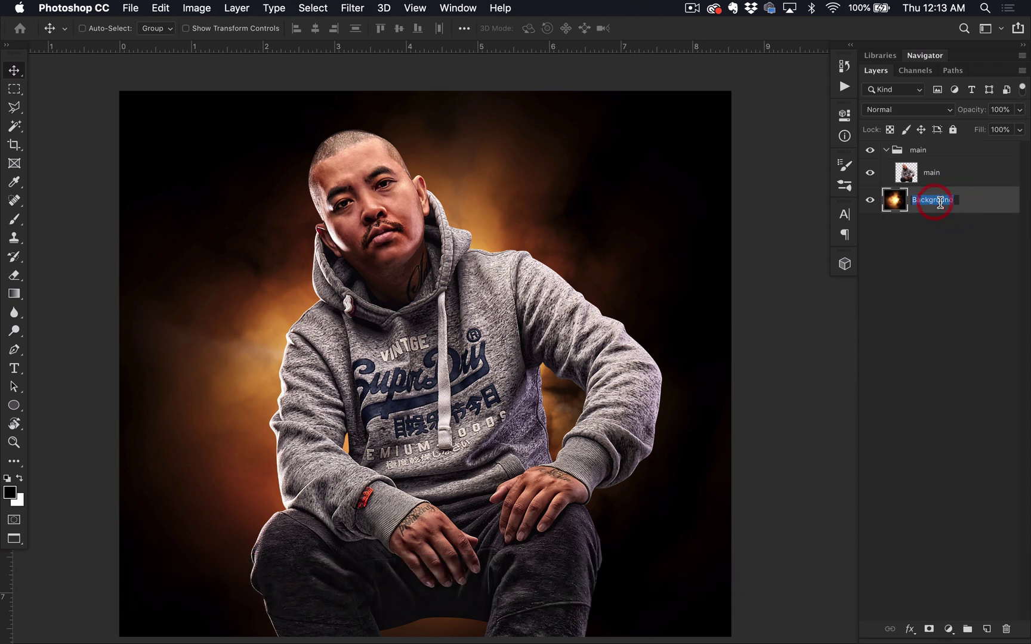
type("glow")
key("Return")
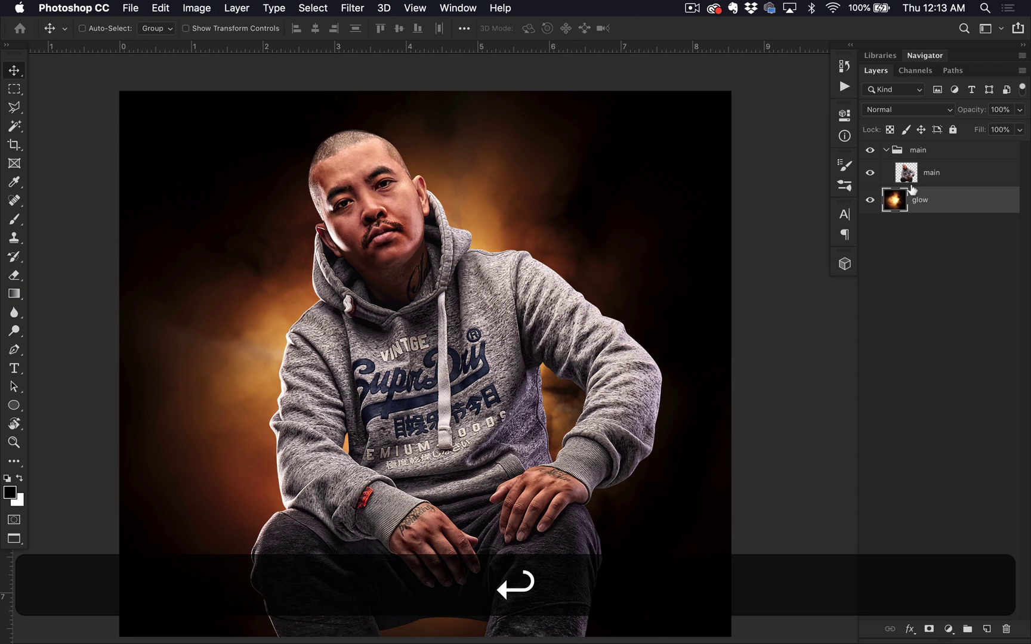
Put the glow layer in a new group and name the group "glow"
key("super+g")
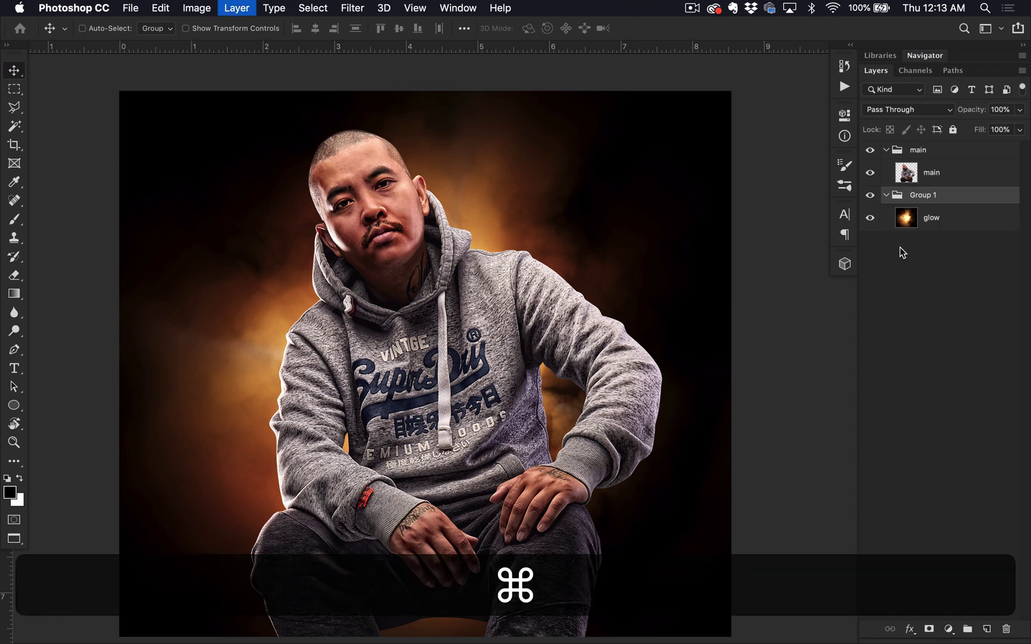
double_click(922, 195)
type("glow")
key("Return")
Check the contents of the main and glow groups by collapsing them, toggling their visibility and expanding them again
left_click(935, 382)
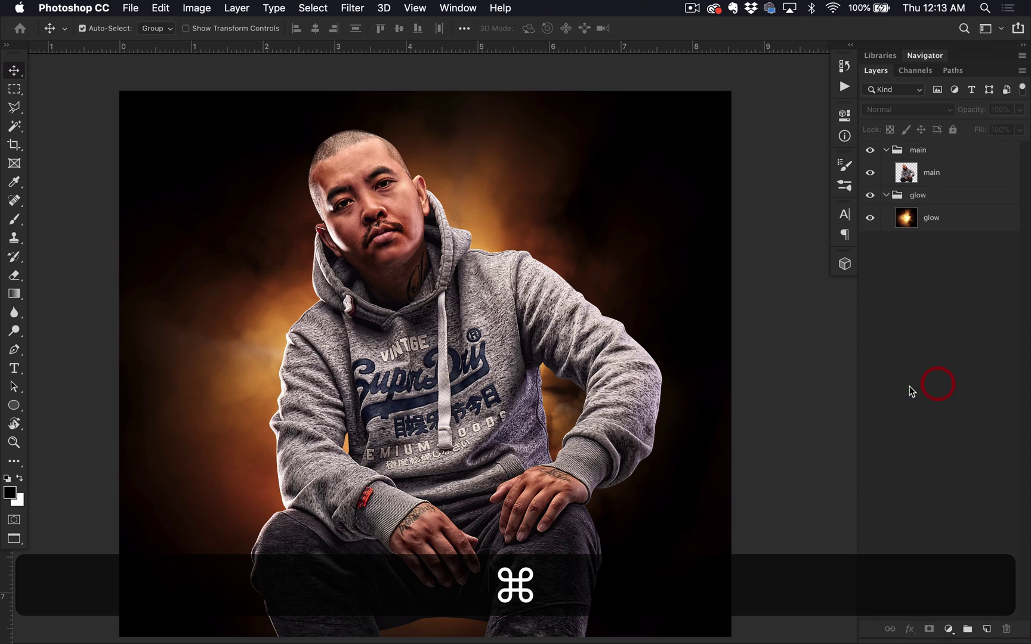
left_click(886, 195, "super")
left_click(869, 168)
left_click(870, 168)
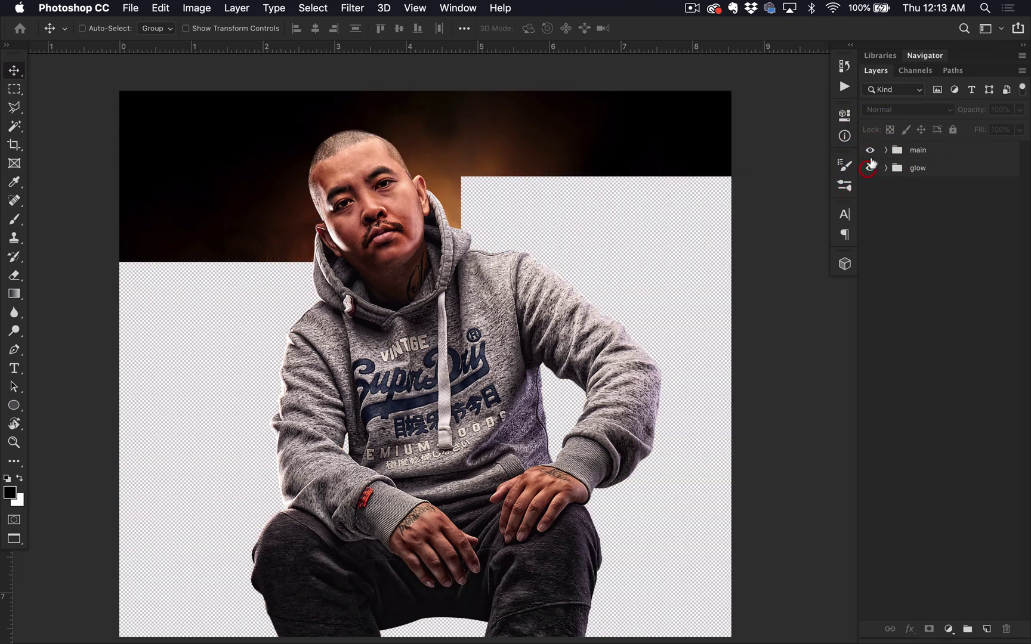
left_click(870, 150)
left_click(870, 151)
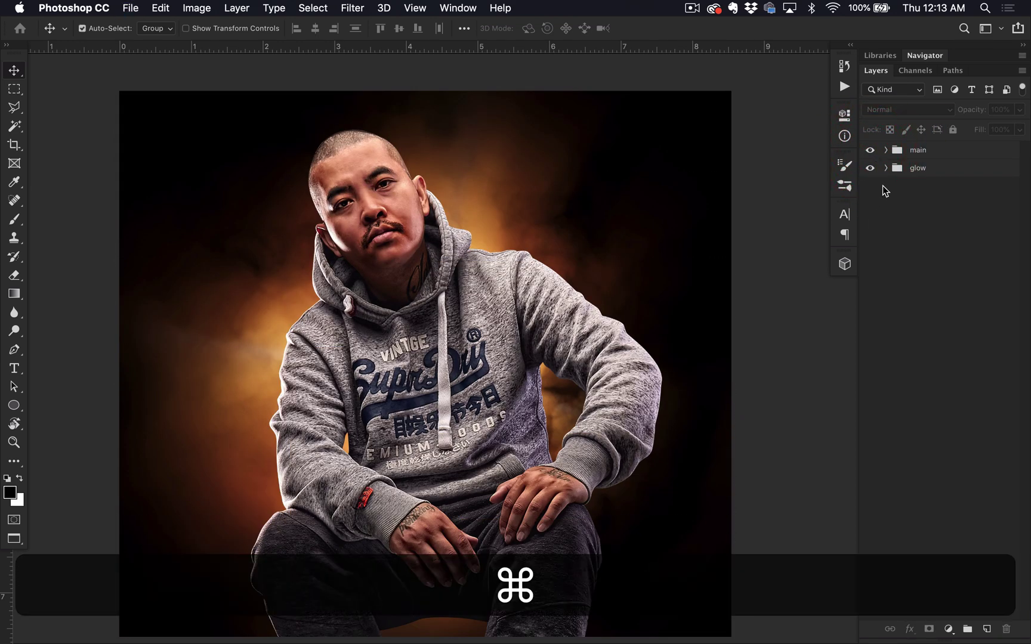
key("super+plus")
key("super+minus")
left_click(887, 167)
left_click(885, 150)
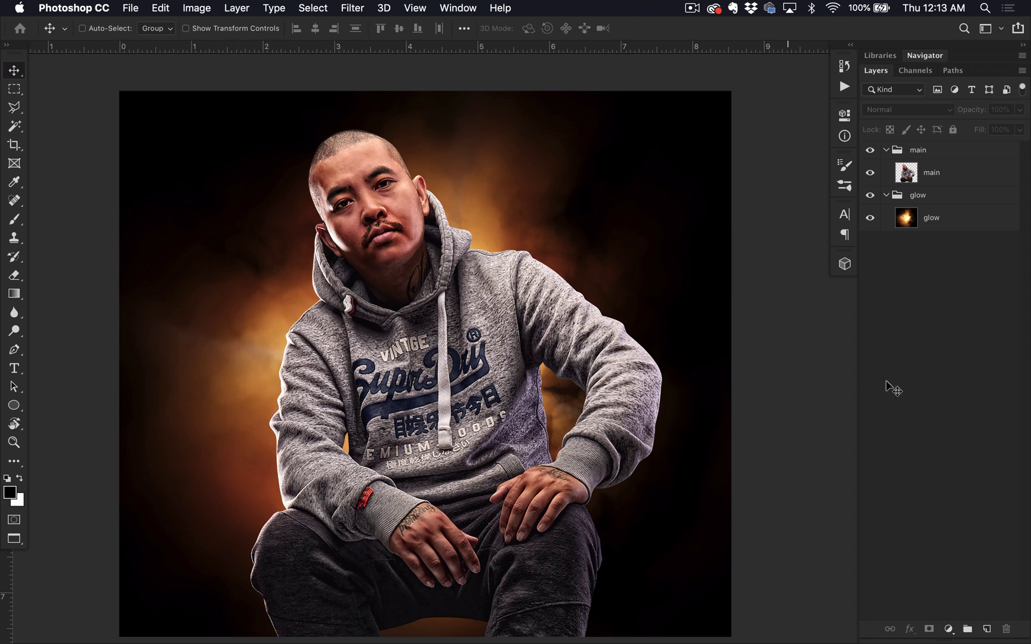
Select the main layer inside the expanded main group
left_click(931, 172)
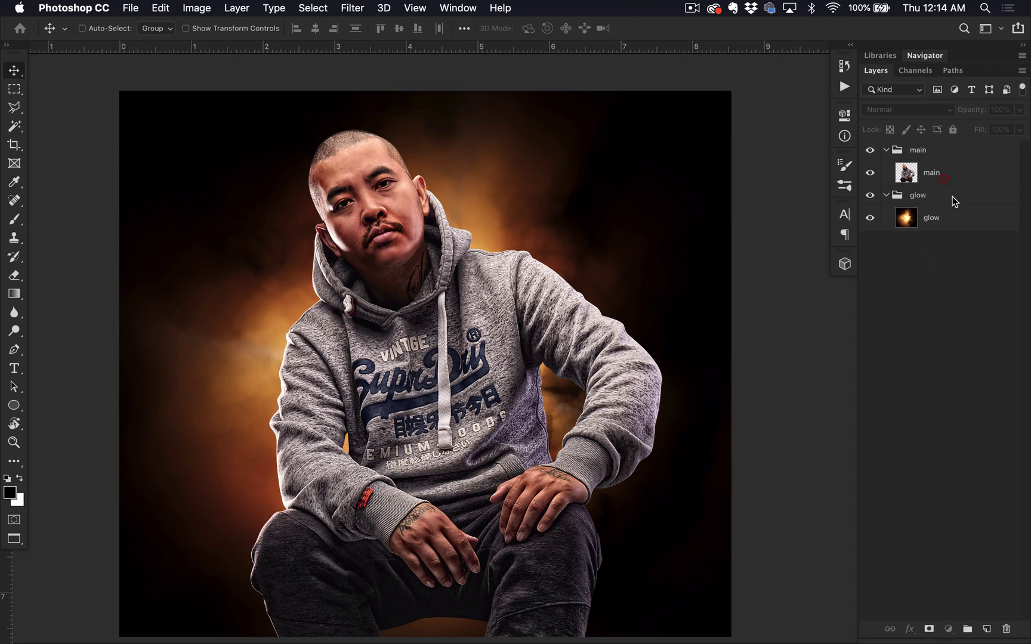
left_click(886, 150)
left_click(886, 150)
left_click(886, 150)
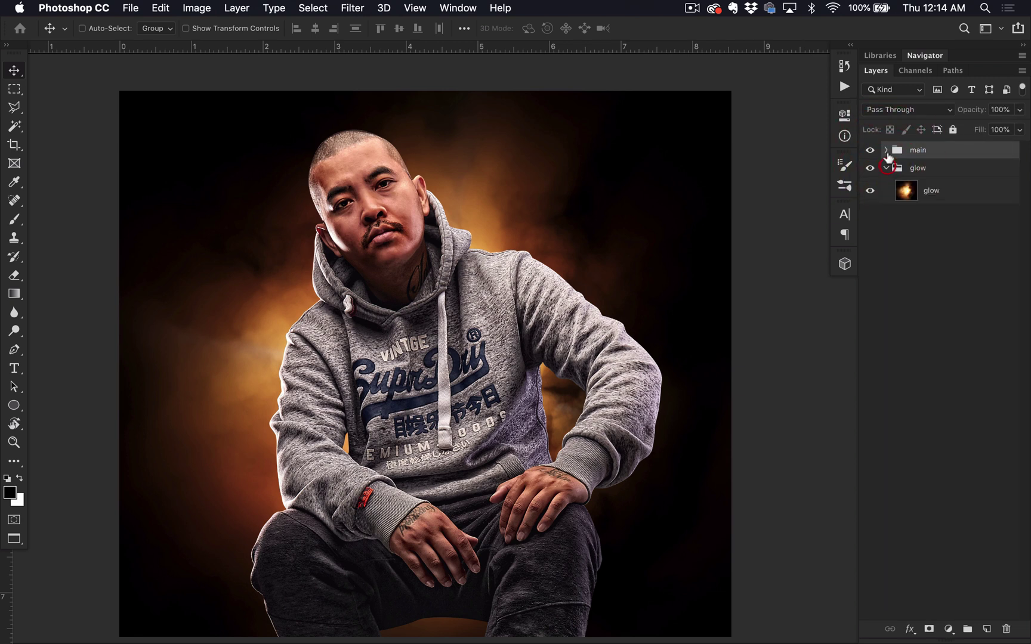
left_click(886, 150)
left_click(941, 172)
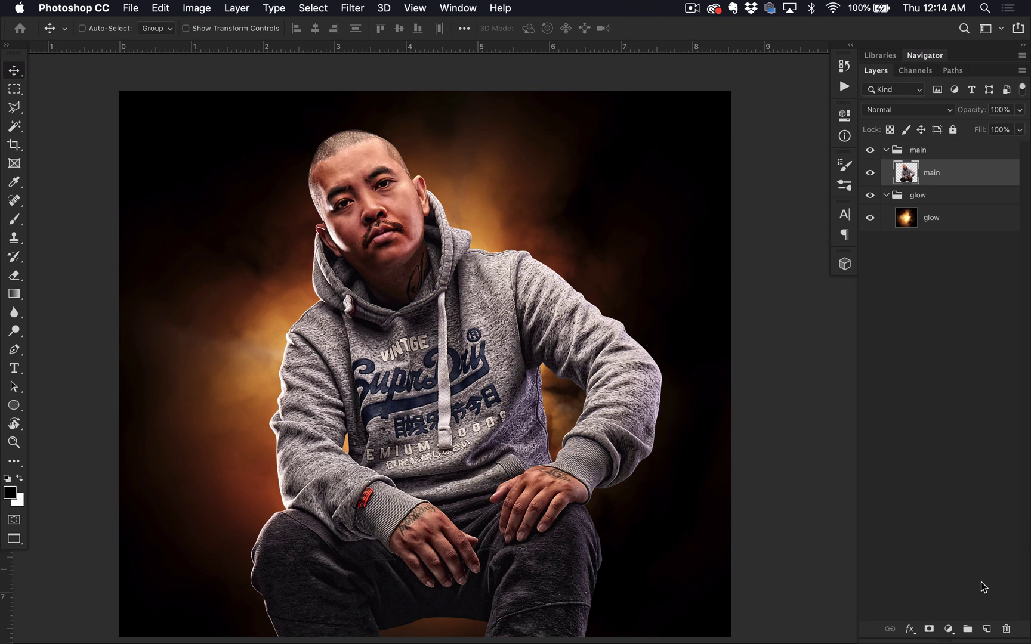
Create a nested group above the main layer and mask it with the cut-out man's silhouette
left_click(967, 629)
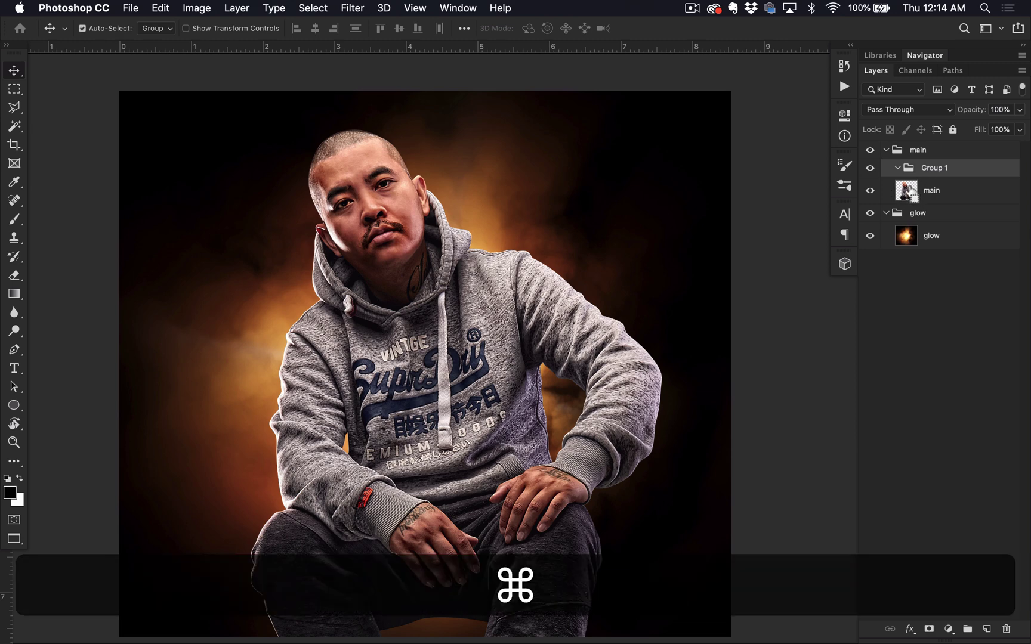
left_click(904, 191, "super")
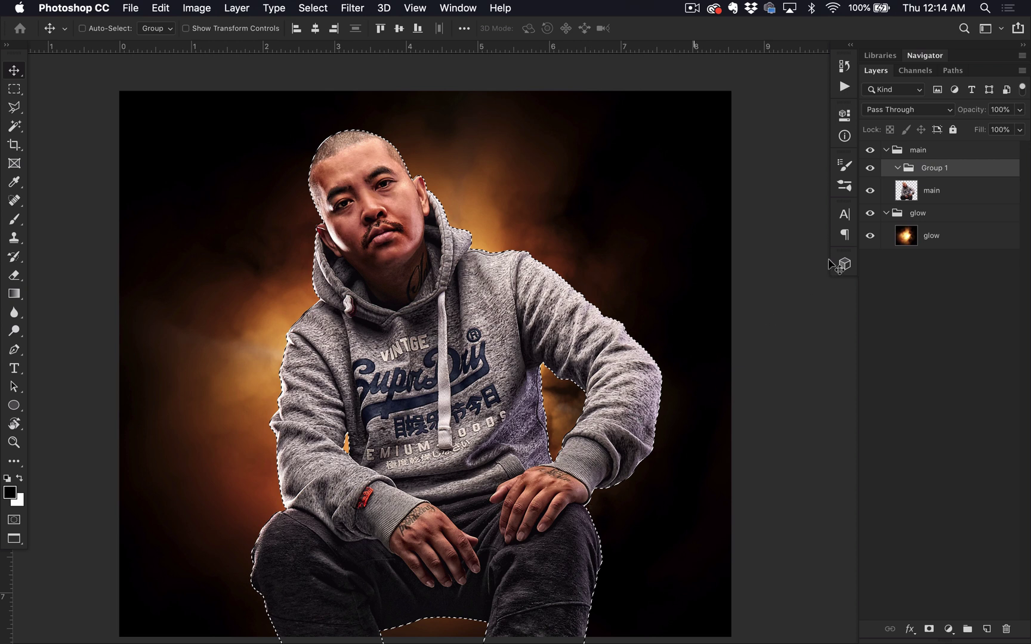
left_click(952, 172)
left_click(928, 629)
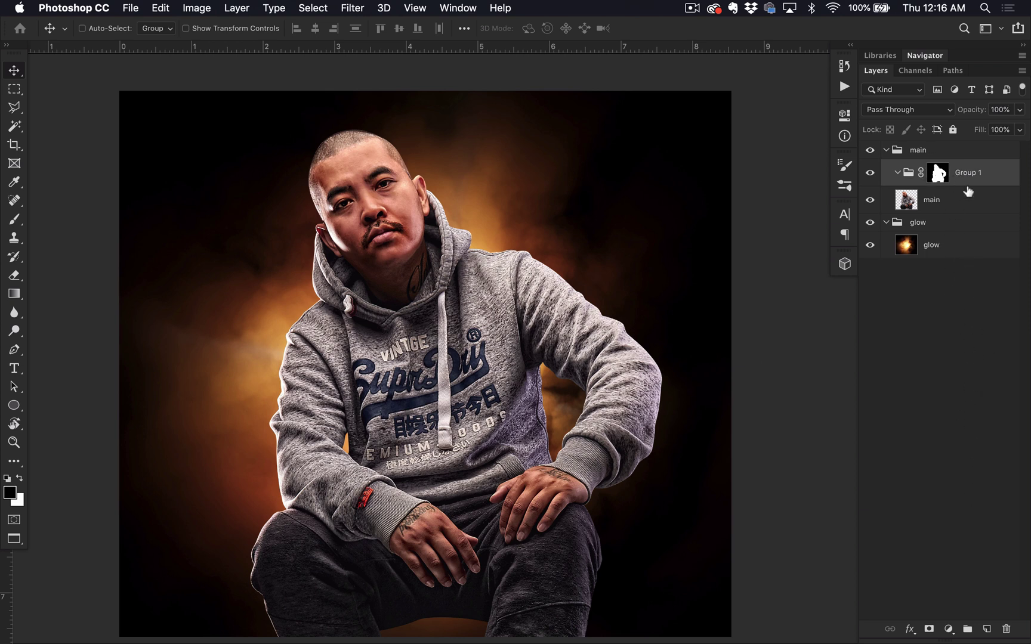
Add a new empty layer inside the masked group and rename that group as "adj"
left_click(987, 628)
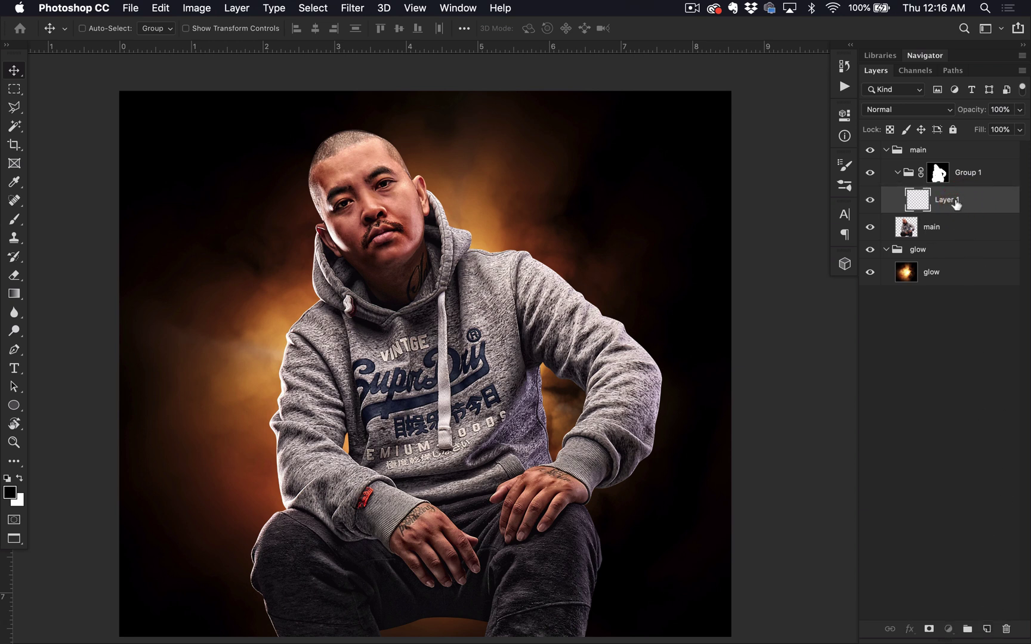
double_click(966, 173)
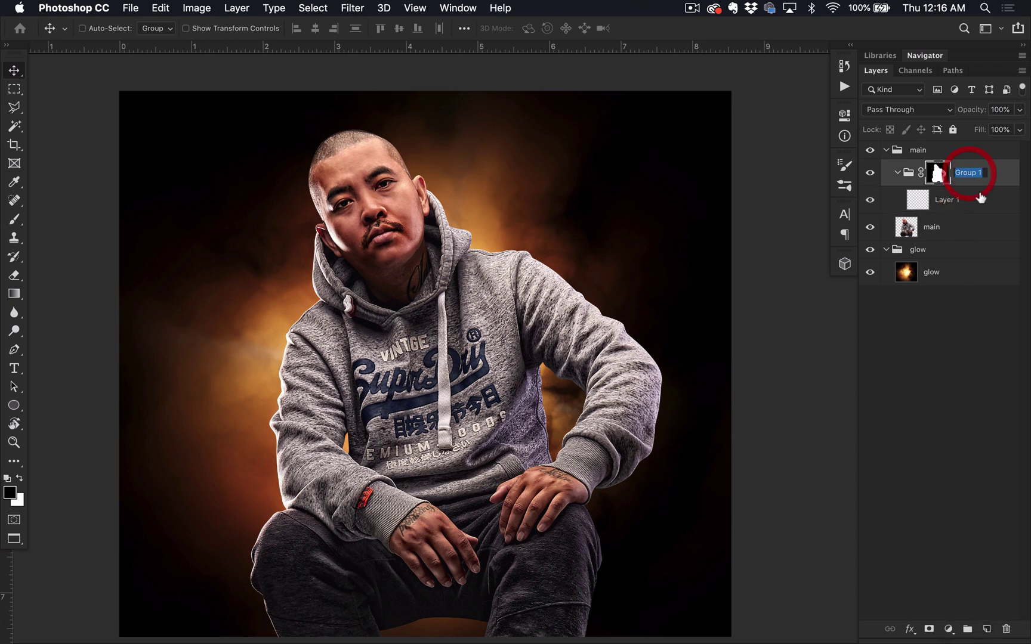
type("adj")
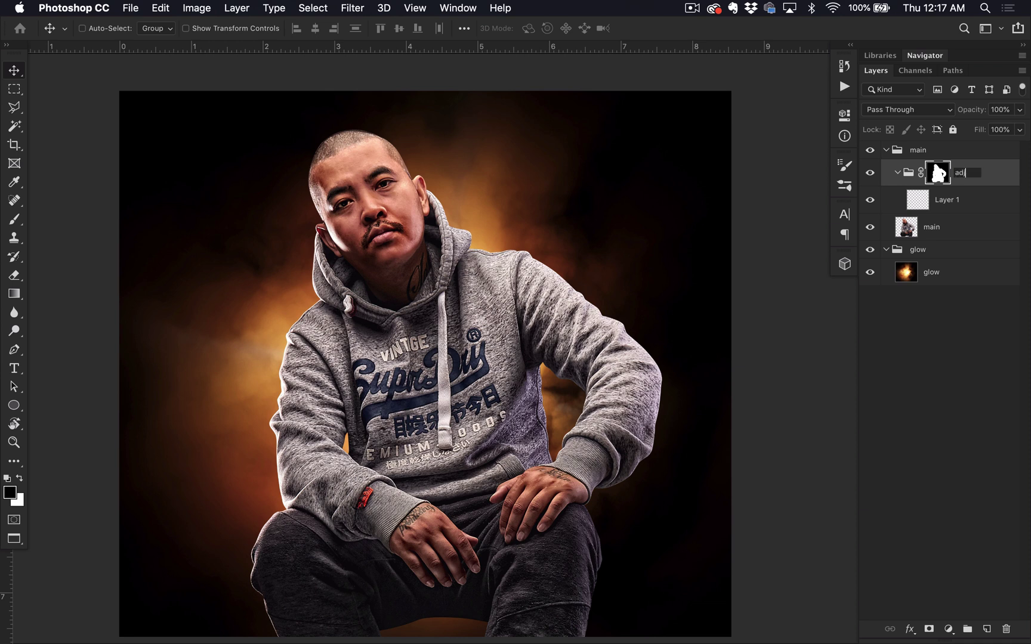
key("Return")
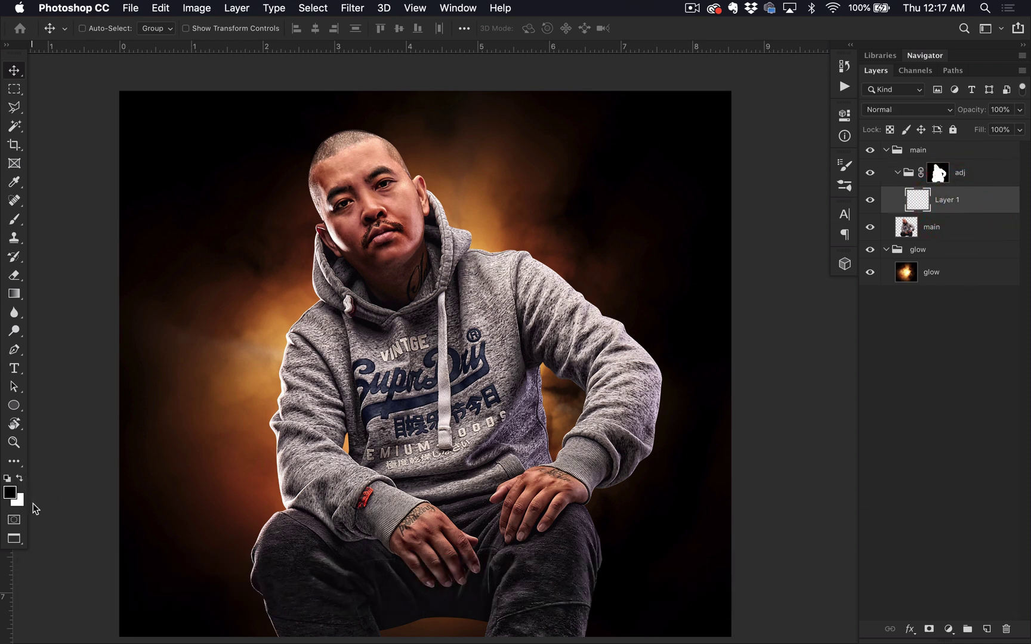
Set the foreground colour to the orange c4863c by sampling the background glow beside the man's sleeve
left_click(10, 493)
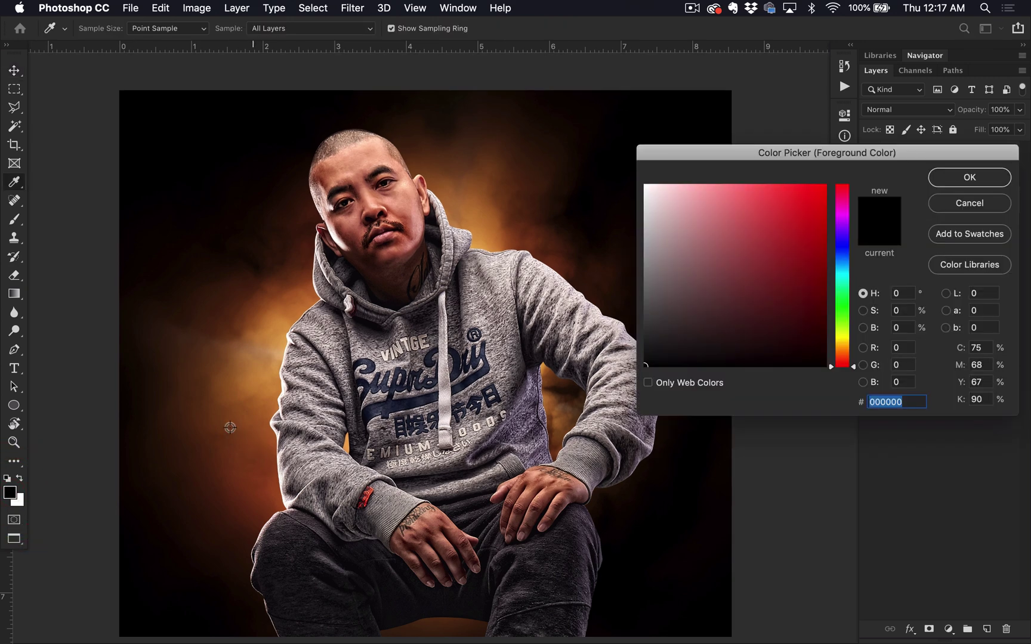
left_click_drag(727, 161, 773, 175)
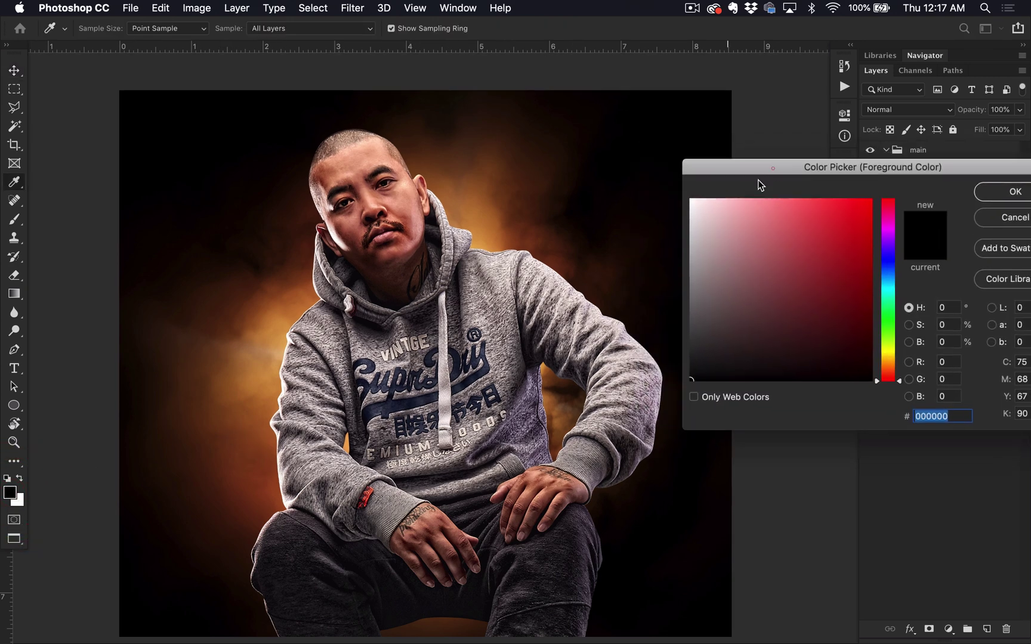
left_click(253, 473)
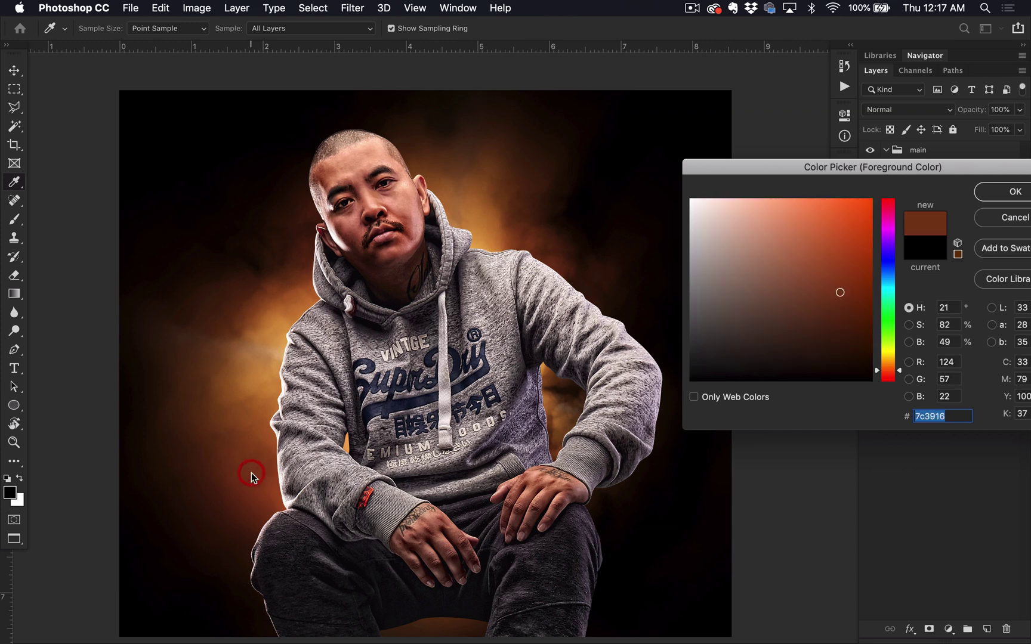
left_click(245, 448)
left_click(251, 428)
left_click(258, 407)
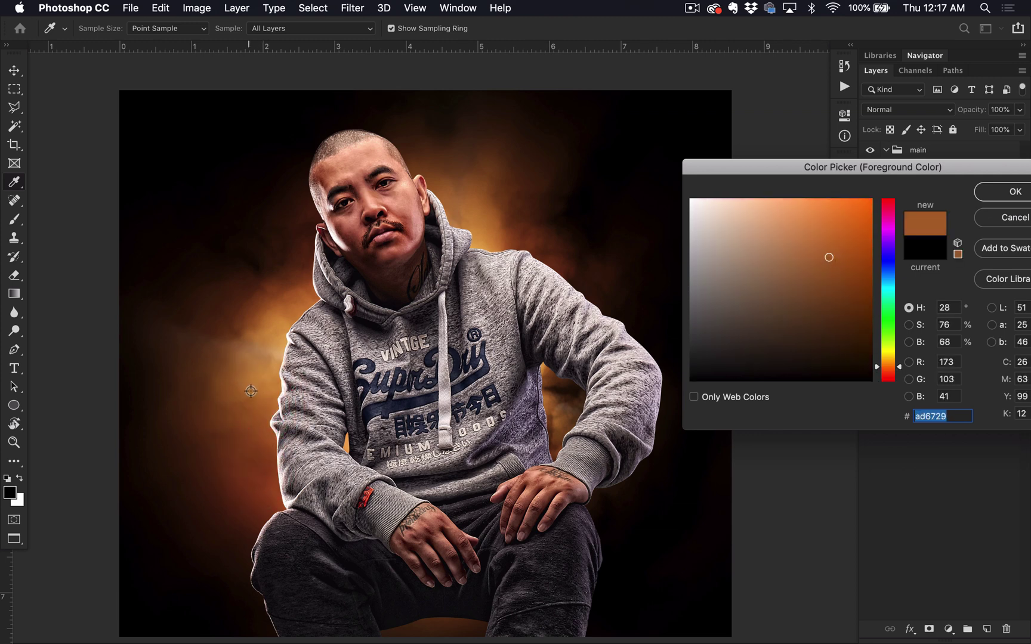
left_click_drag(251, 389, 263, 354)
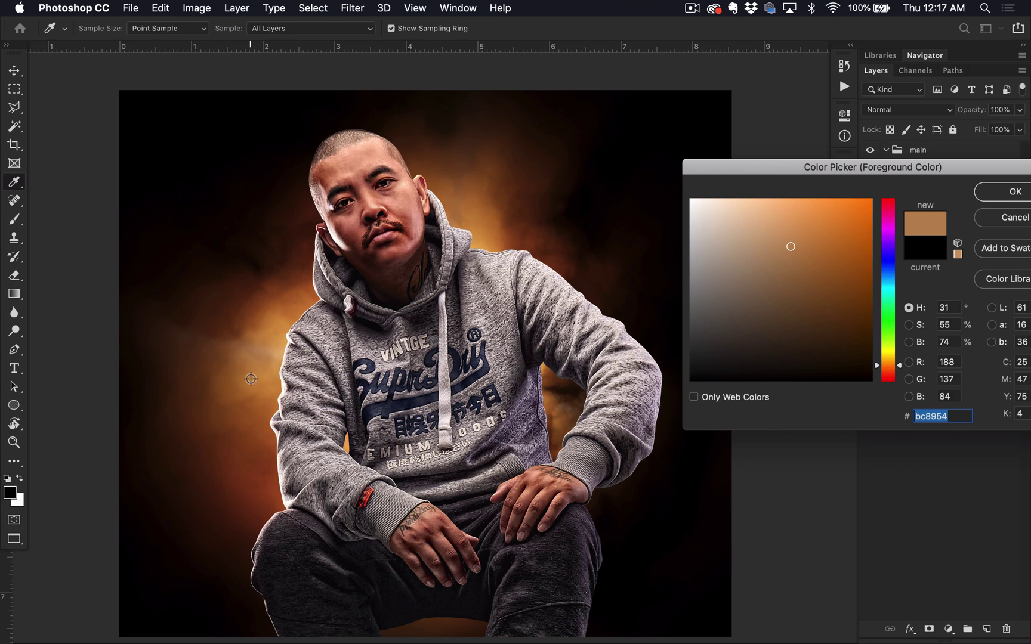
left_click(250, 378)
left_click(249, 372)
left_click(251, 377)
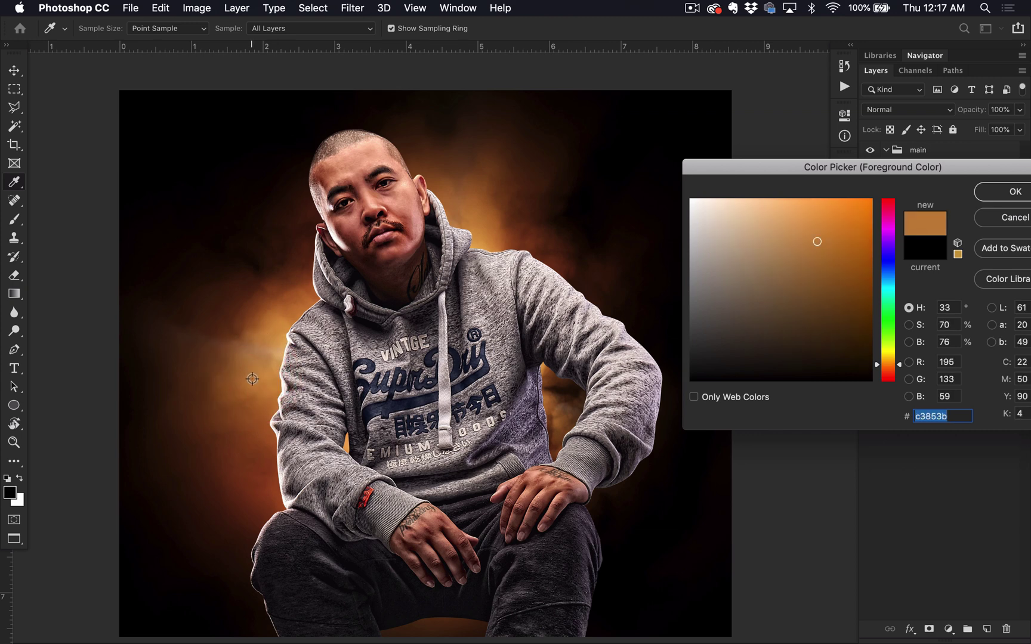
left_click(251, 377)
left_click_drag(937, 172, 799, 174)
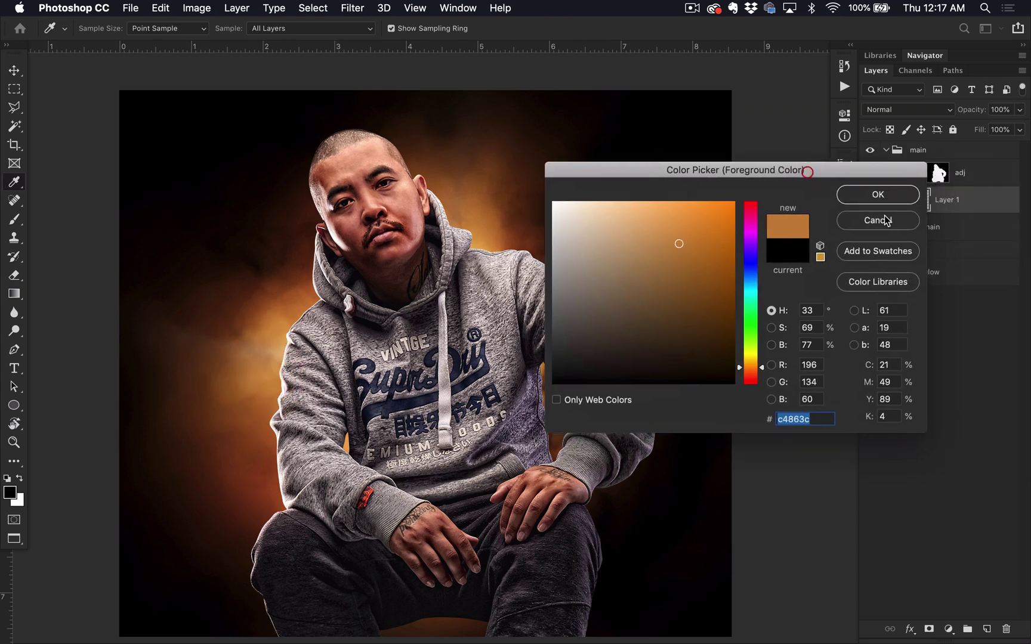
left_click(880, 198)
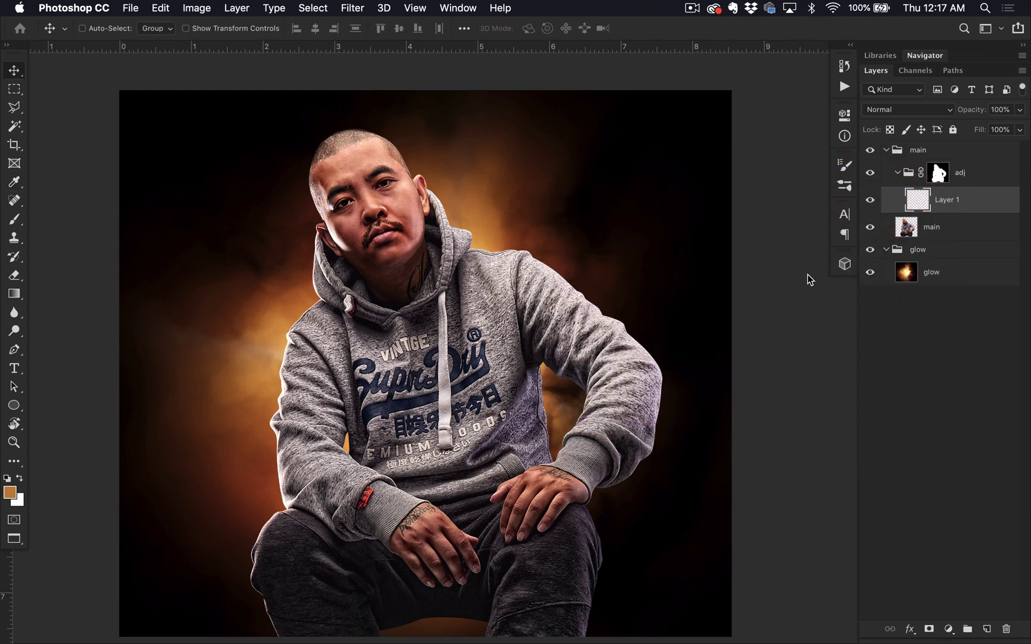
key("v")
left_click(10, 492)
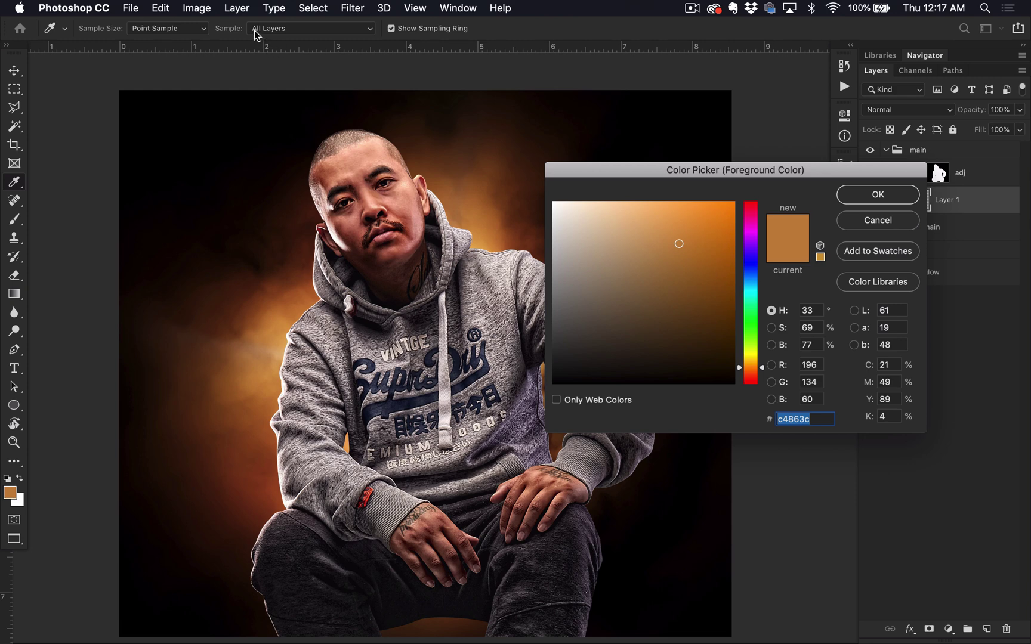
left_click(275, 31)
left_click(277, 29)
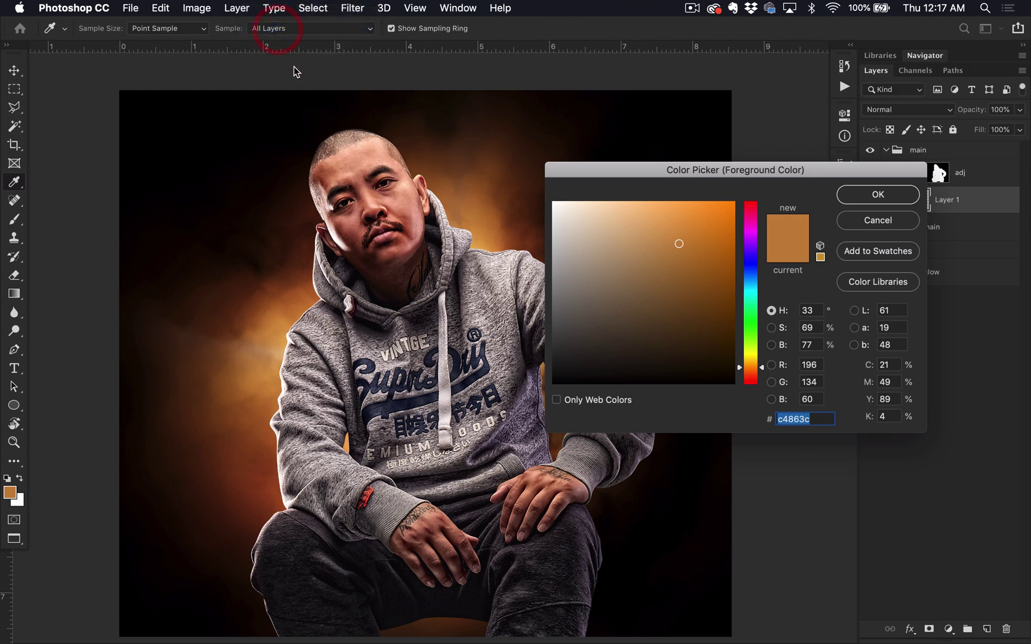
left_click(891, 220)
Fill Layer 1 in the adj group with the orange foreground colour
key("v")
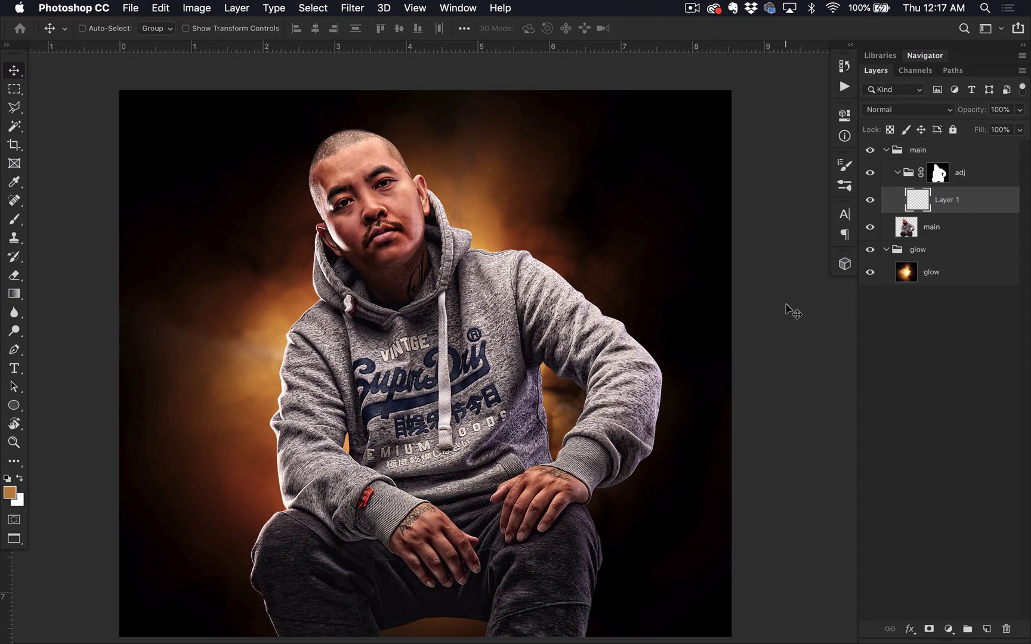
key("alt+BackSpace")
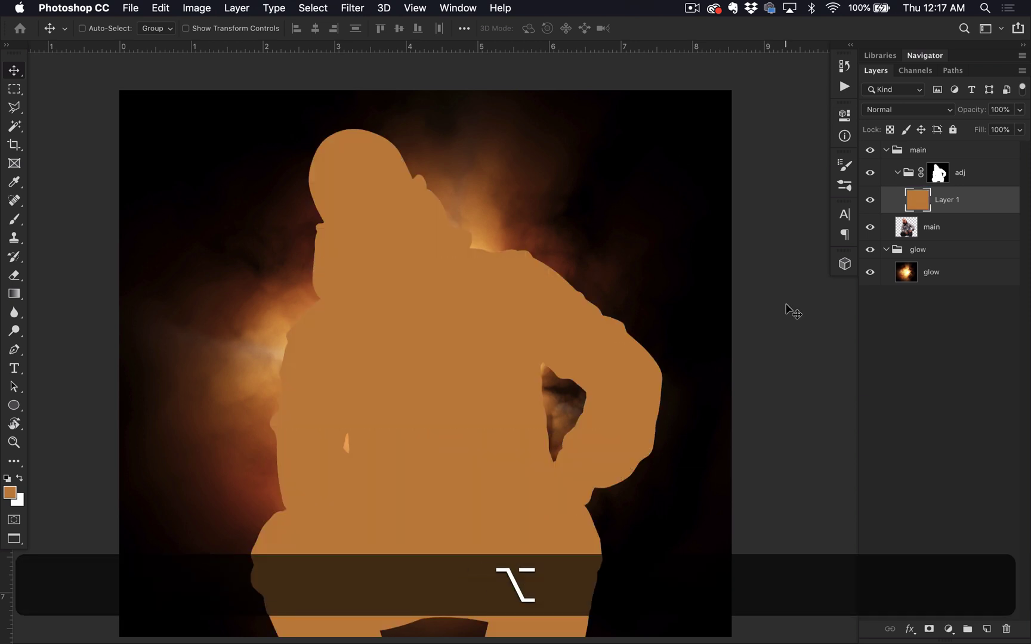
Try the Paint Bucket tool on Layer 1 with the orange, and swap colours to fill it with white
left_click(18, 278)
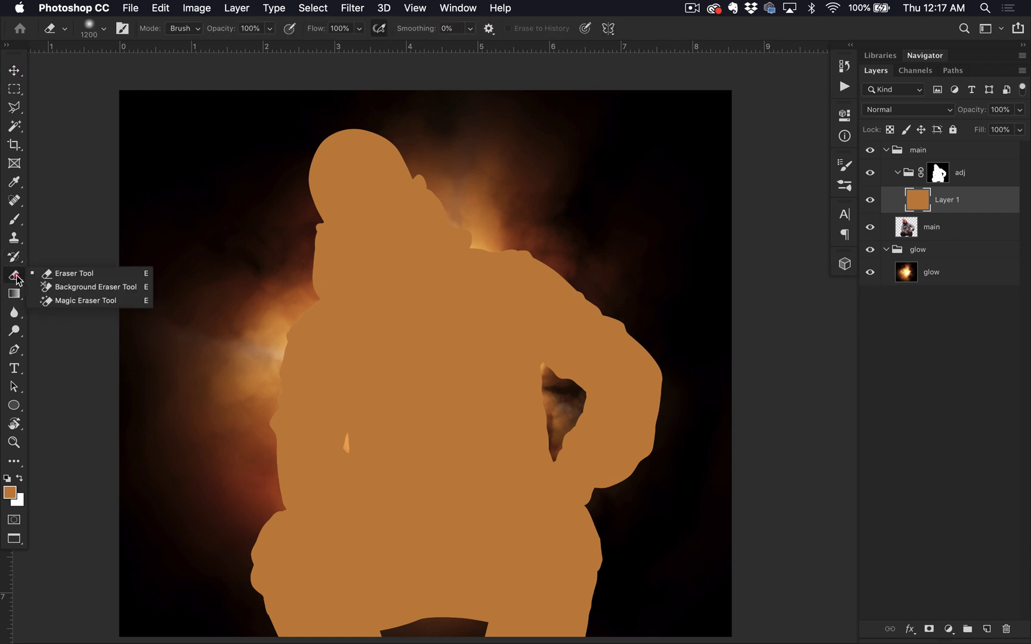
left_click(14, 237)
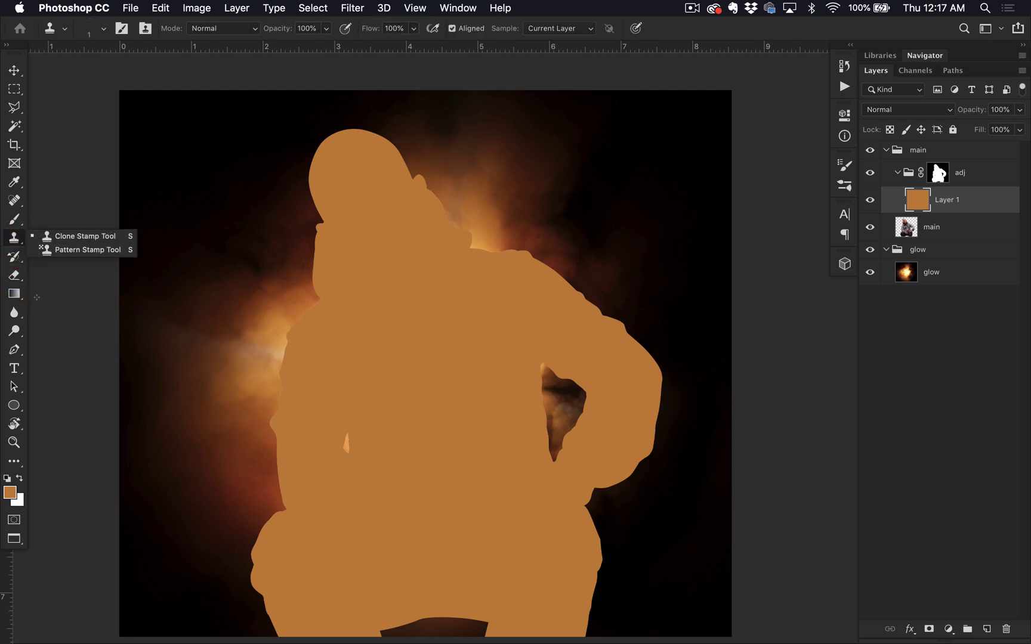
left_click(14, 294)
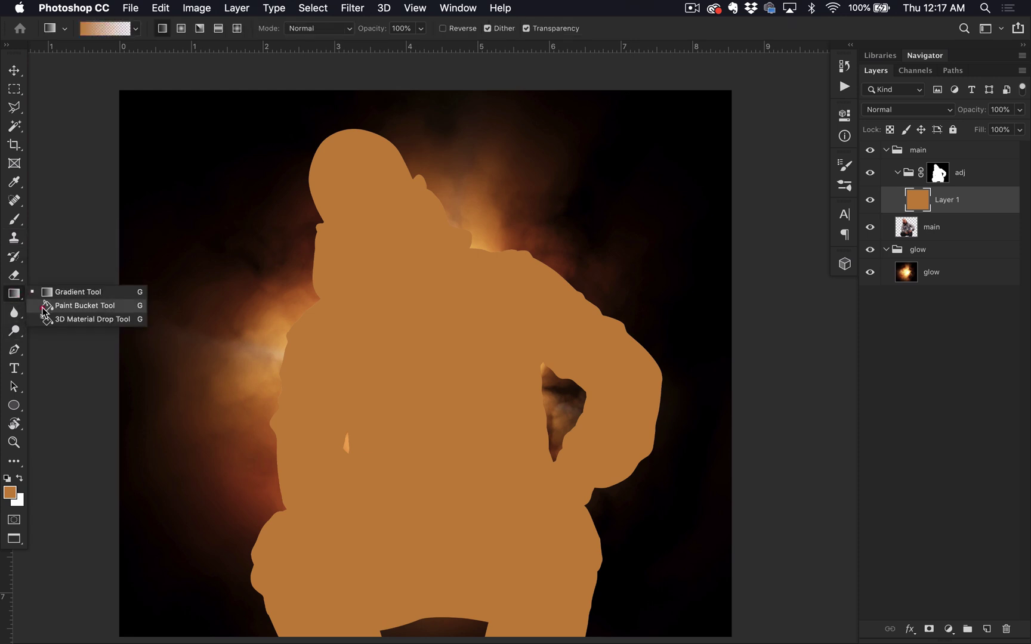
left_click(83, 305)
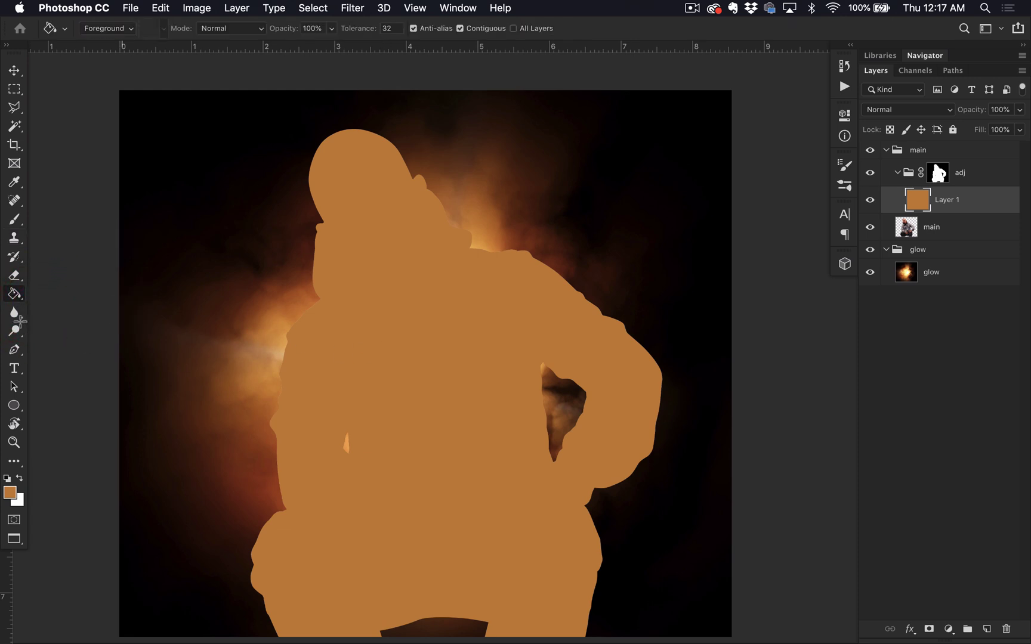
left_click(26, 294)
left_click(46, 309)
left_click(429, 360)
key("x")
left_click(448, 408)
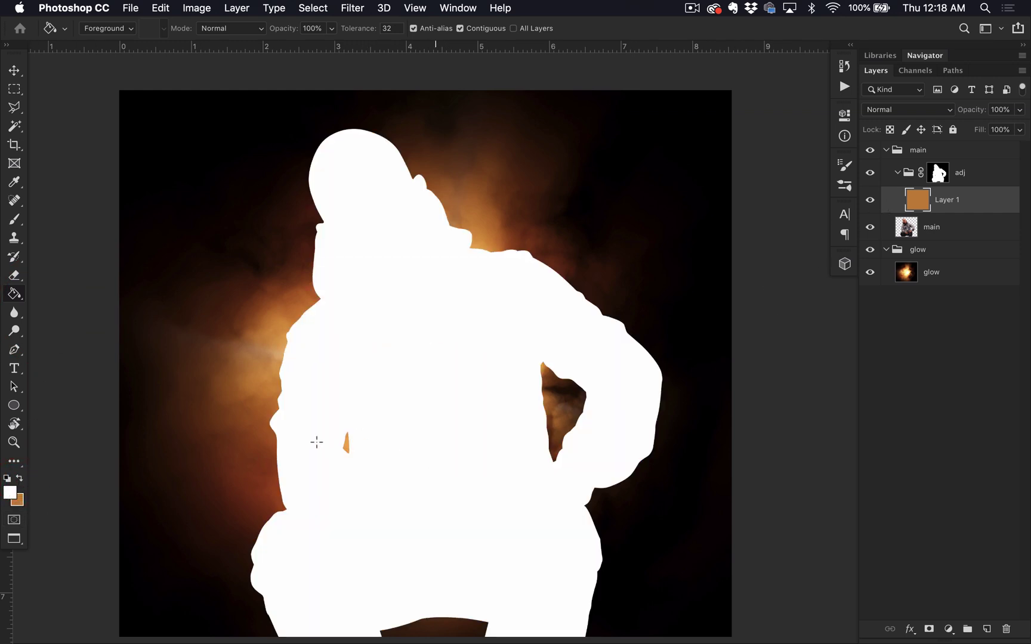
Switch the foreground colour back to orange, fill Layer 1 with it again and save the document
left_click(21, 479)
left_click(433, 388)
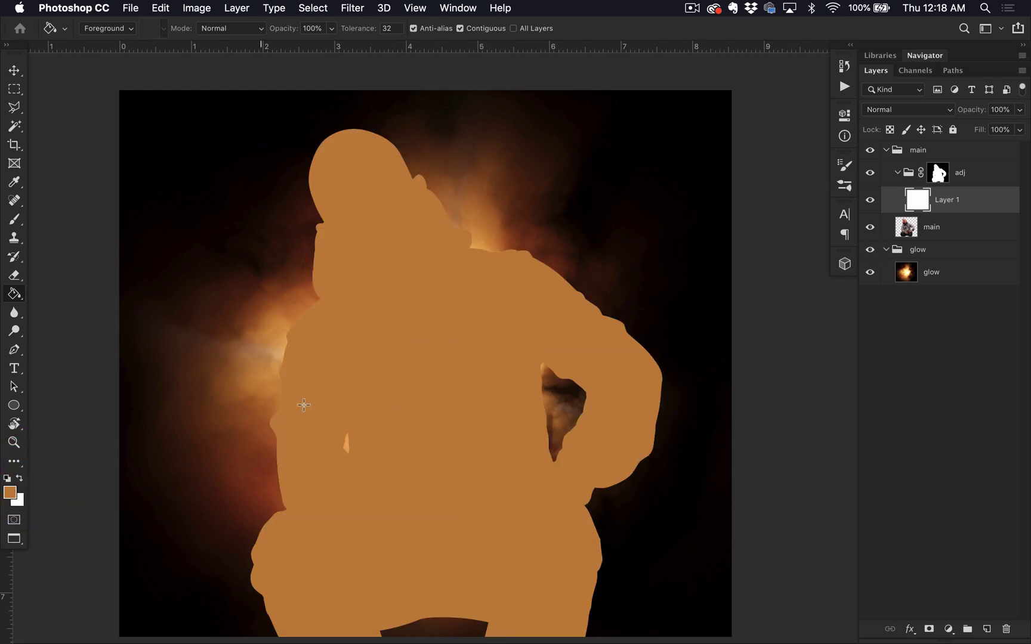
key("super+s")
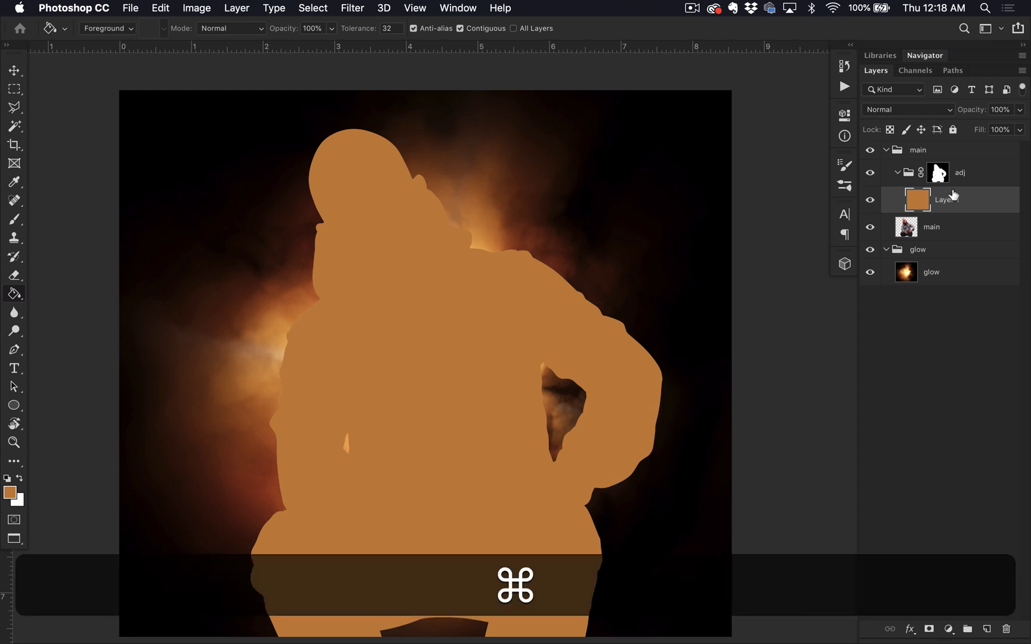
Set Layer 1's blend mode to Multiply and compare the image with the layer hidden and shown
left_click(965, 205)
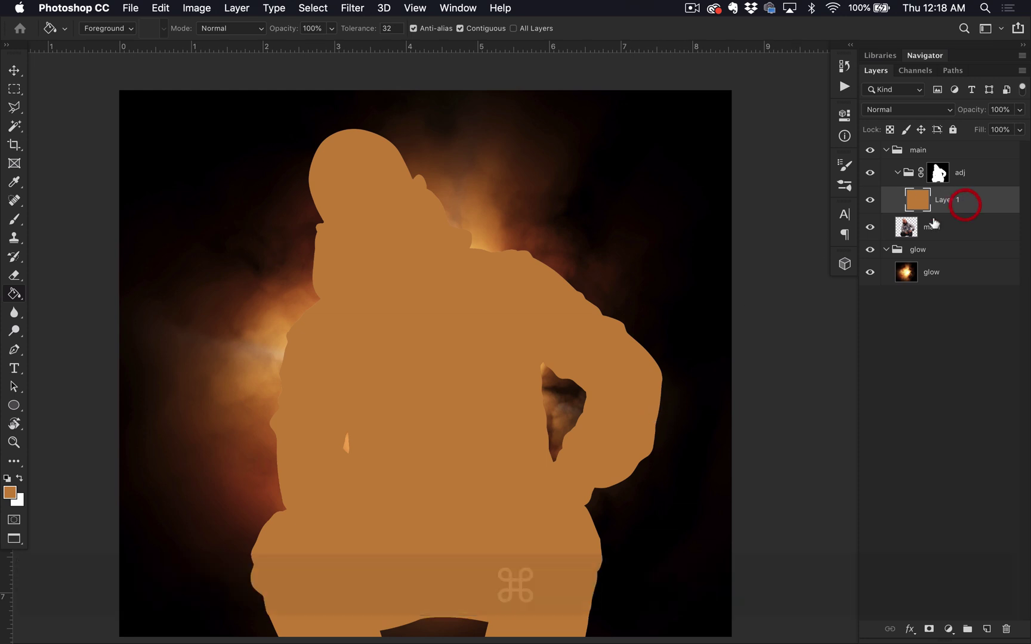
left_click(893, 111)
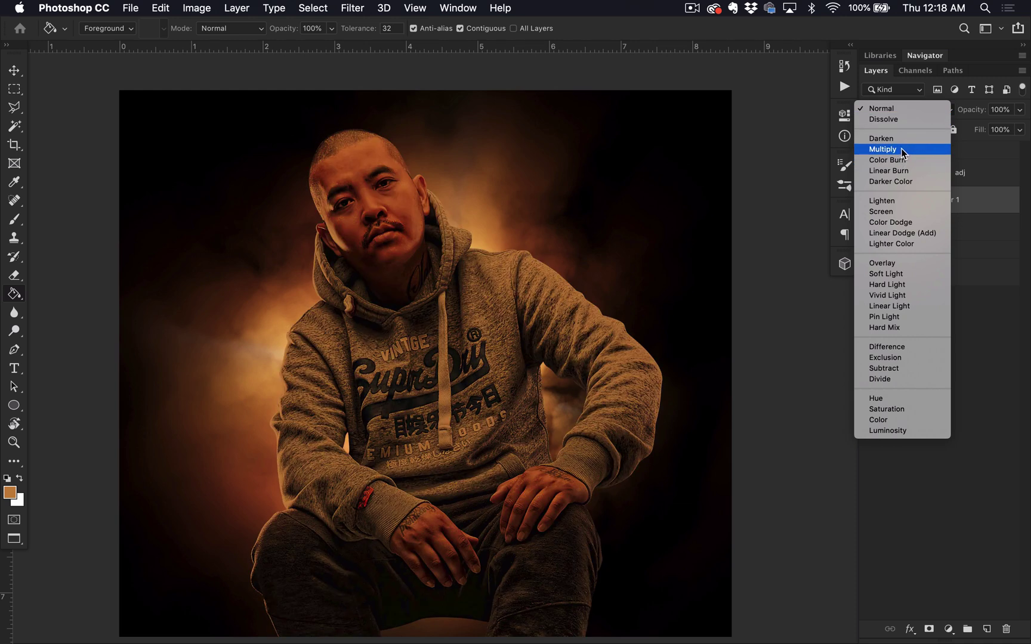
left_click(903, 151)
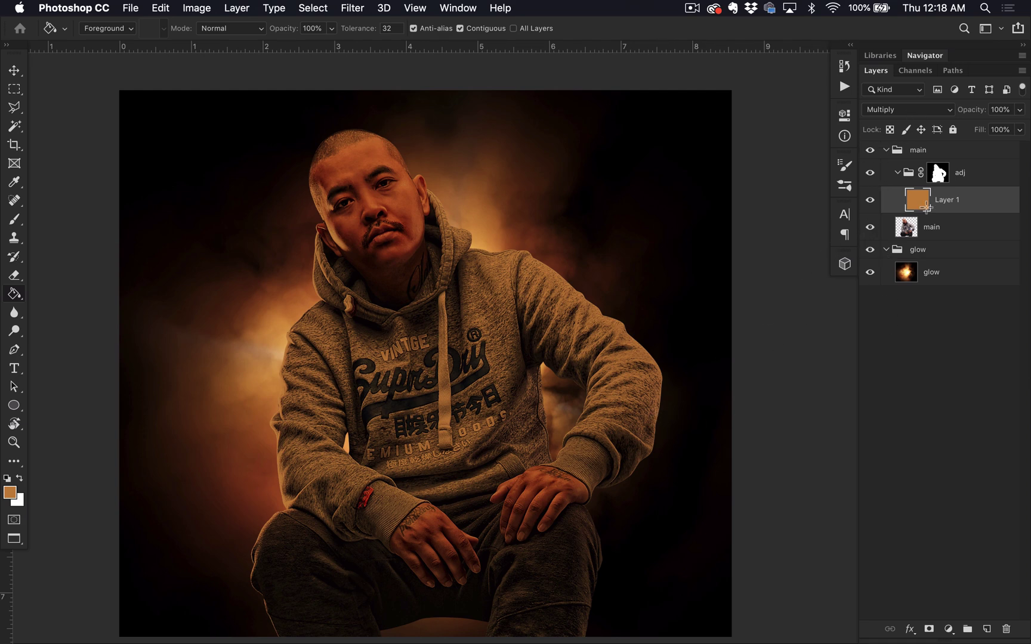
left_click(870, 200)
left_click(870, 200)
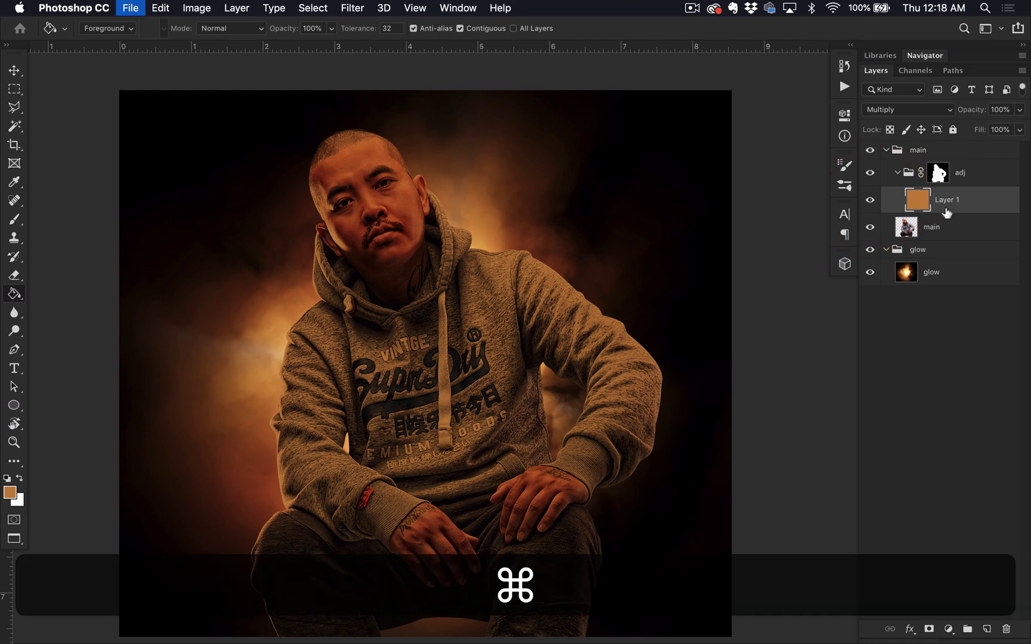
Lower the opacity of Layer 1 in the adj group to 70%
key("v")
left_click_drag(588, 434, 607, 429)
left_click(954, 201)
left_click(1019, 110)
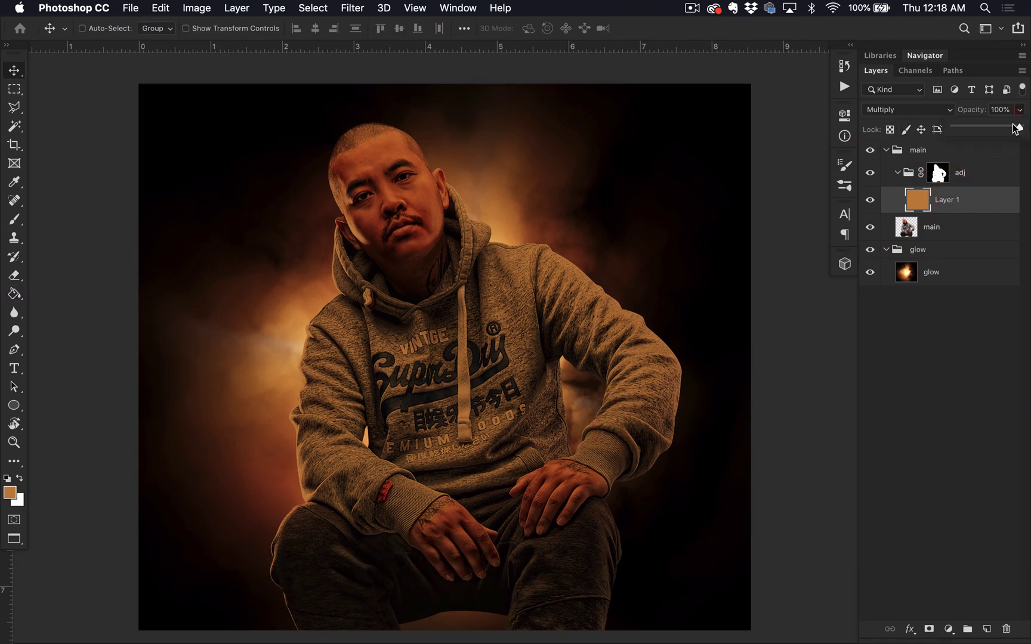
mouse_move(1016, 128)
left_mouse_down()
mouse_move(959, 132)
mouse_move(1001, 130)
left_mouse_up()
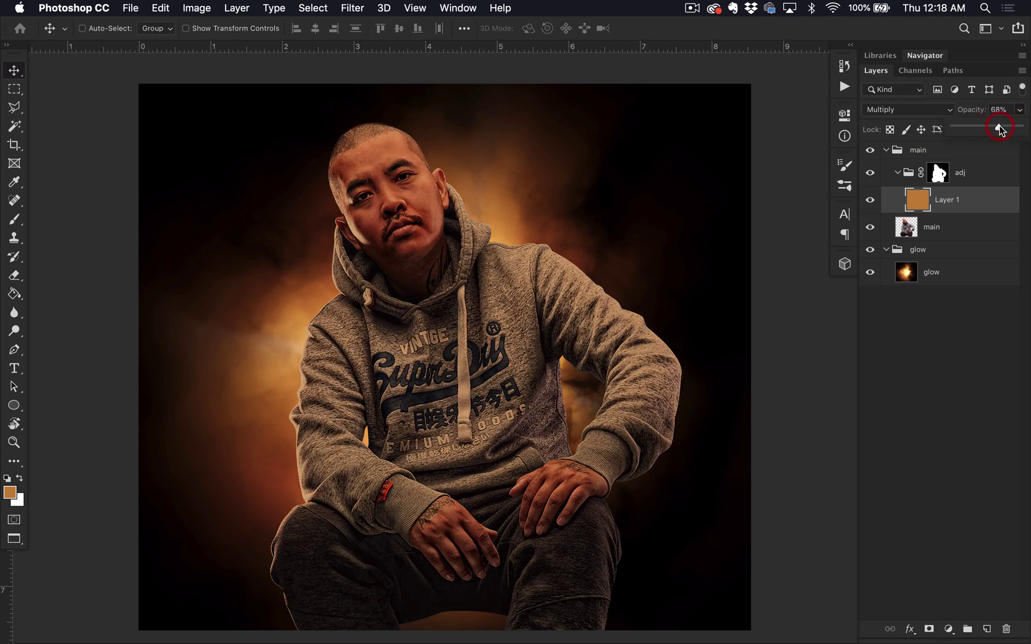
left_click_drag(999, 127, 999, 128)
left_click(954, 107)
type("70")
key("Return")
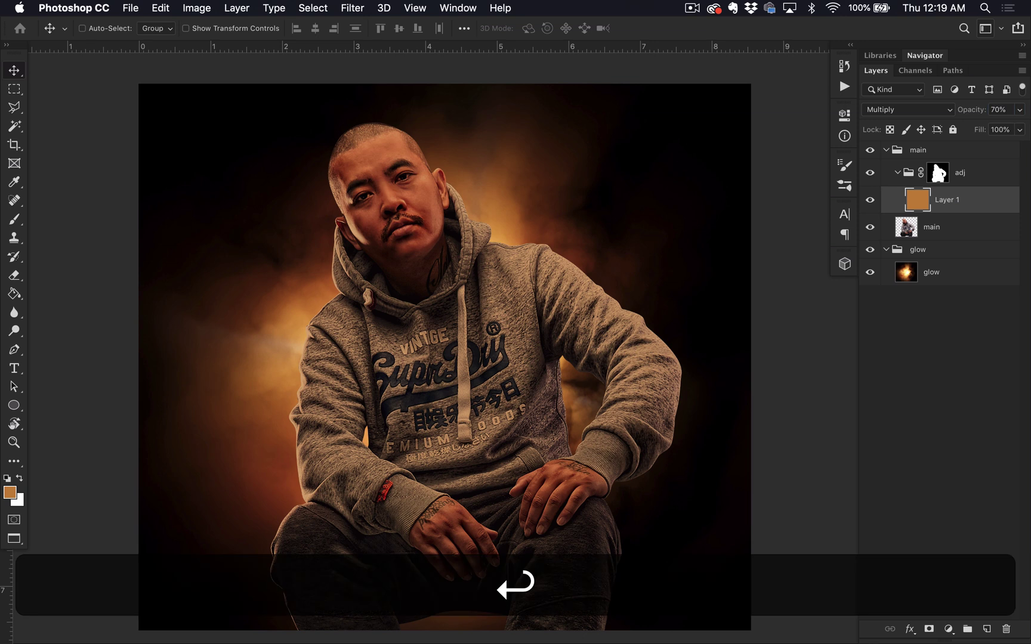
key("super+Return")
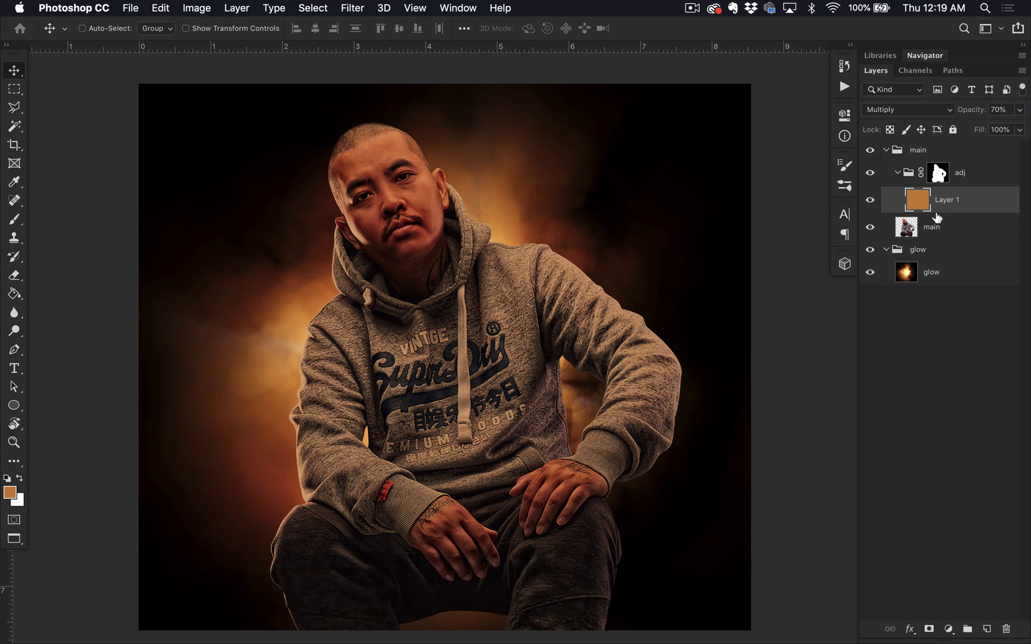
mouse_move(552, 458)
left_mouse_down()
mouse_move(556, 434)
mouse_move(570, 464)
left_mouse_up()
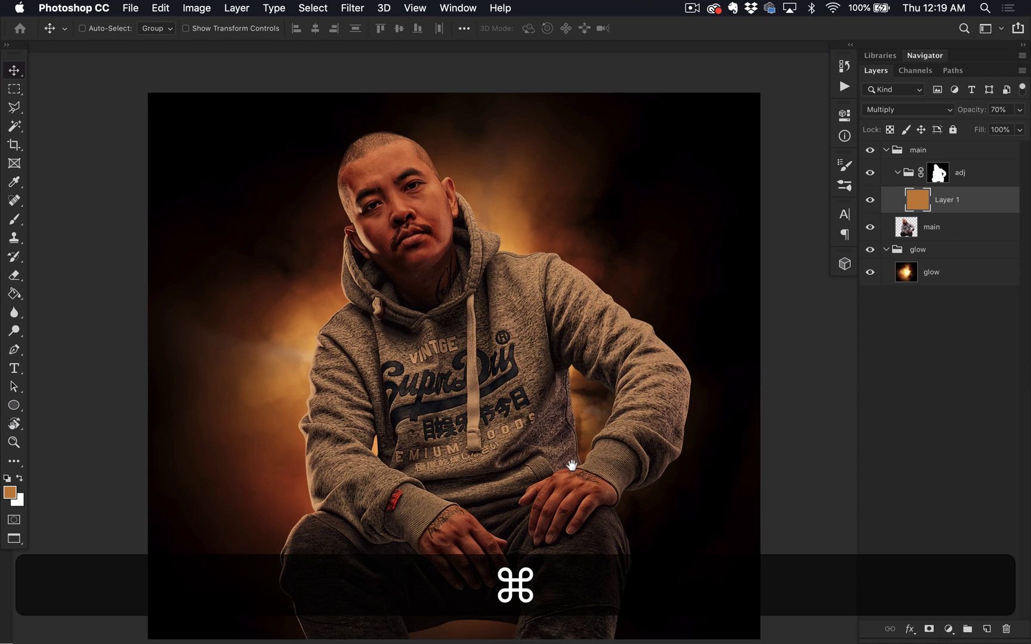
Compare the image with the orange Layer 1 hidden and shown
left_click(577, 426)
left_click(904, 392)
left_click(870, 200)
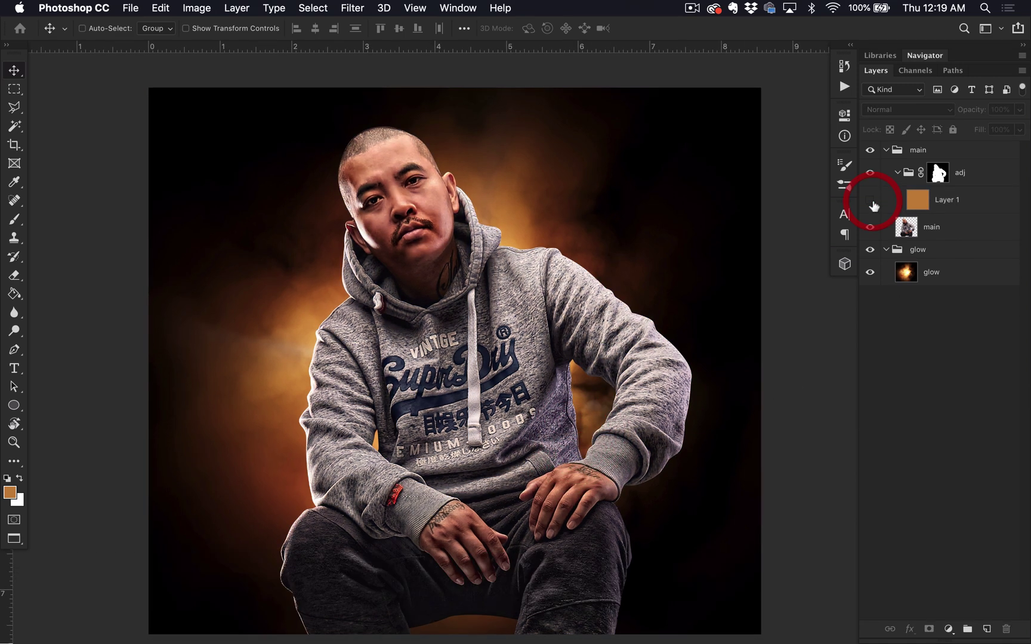
left_click(870, 200)
key("super")
left_click_drag(716, 434, 716, 438)
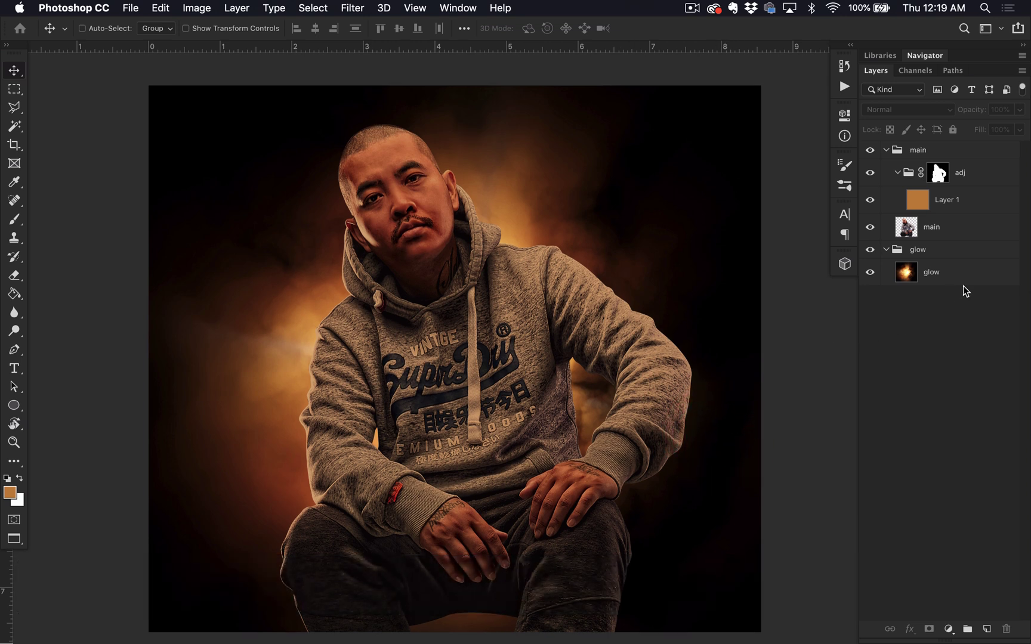
Add a new empty layer above Layer 1 inside the adj group
left_click(953, 201)
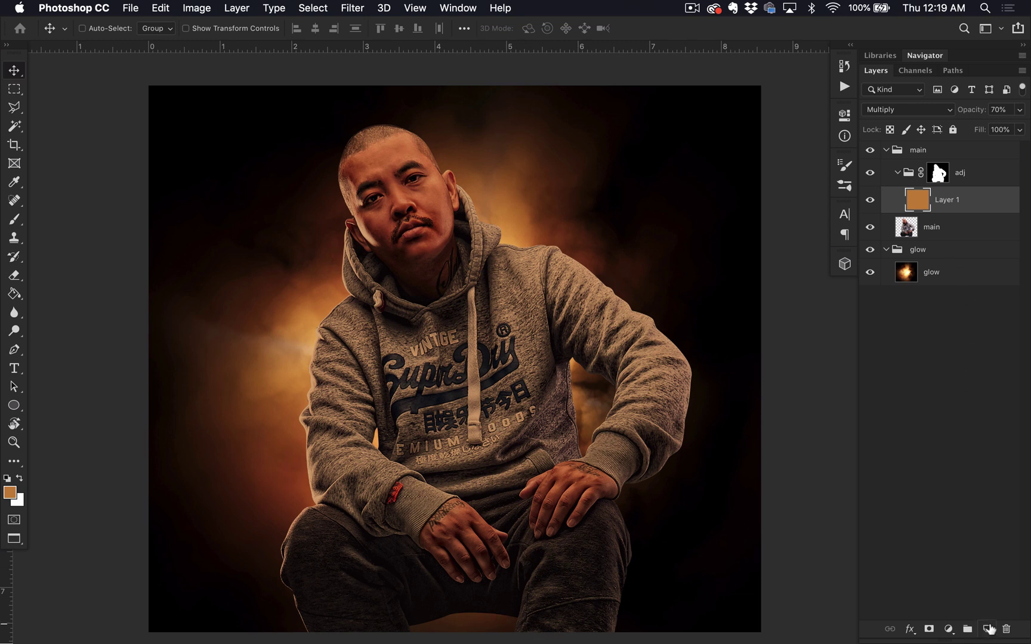
left_click(988, 629)
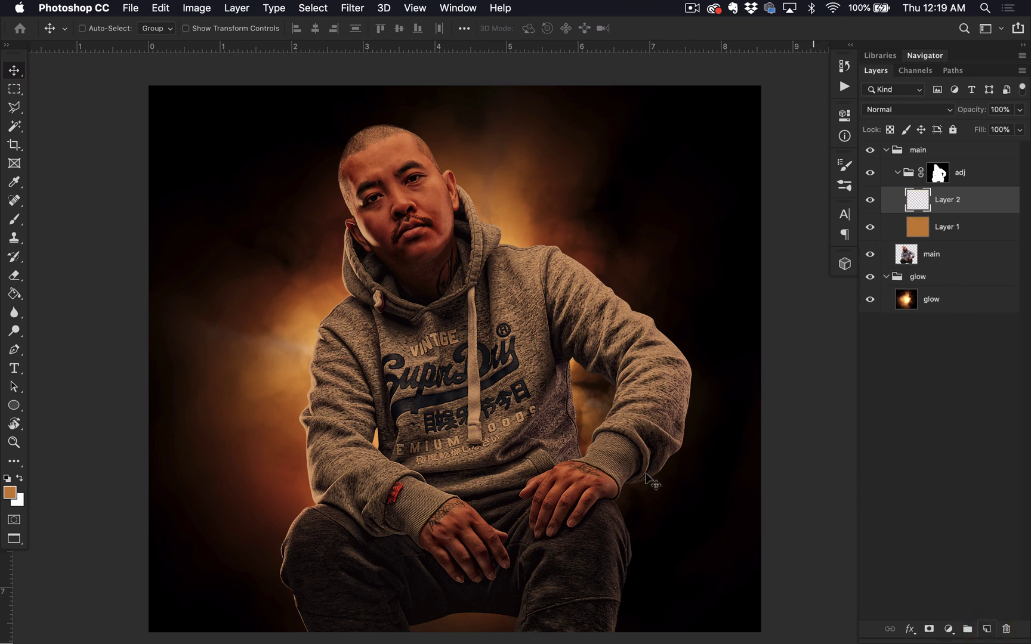
left_click_drag(584, 495, 577, 482)
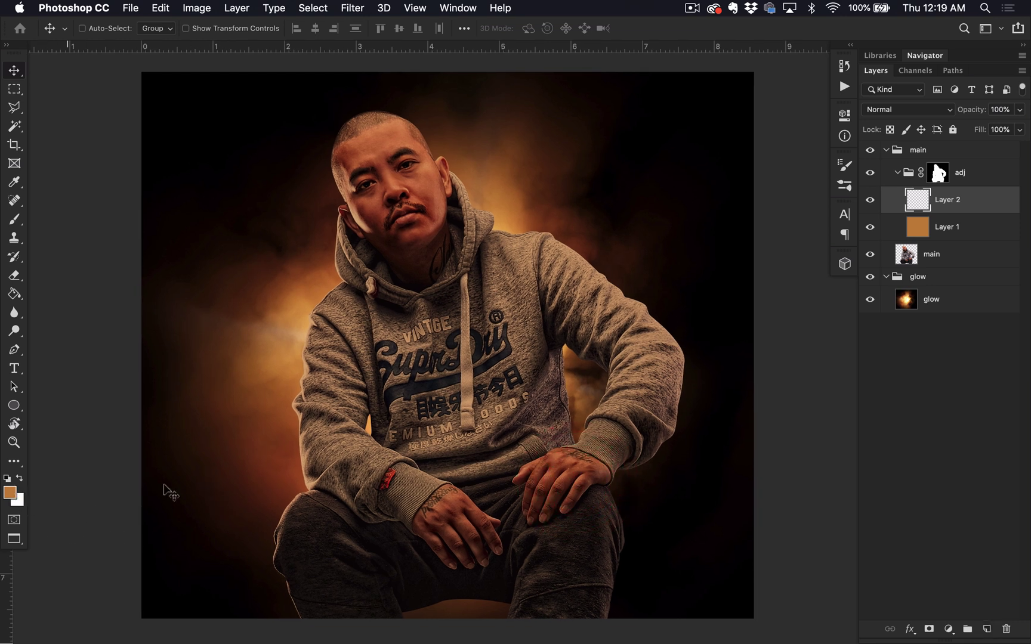
Reset the colours to their defaults and set the foreground colour to pure black
key("d")
key("x")
key("x")
key("x")
left_click(11, 495)
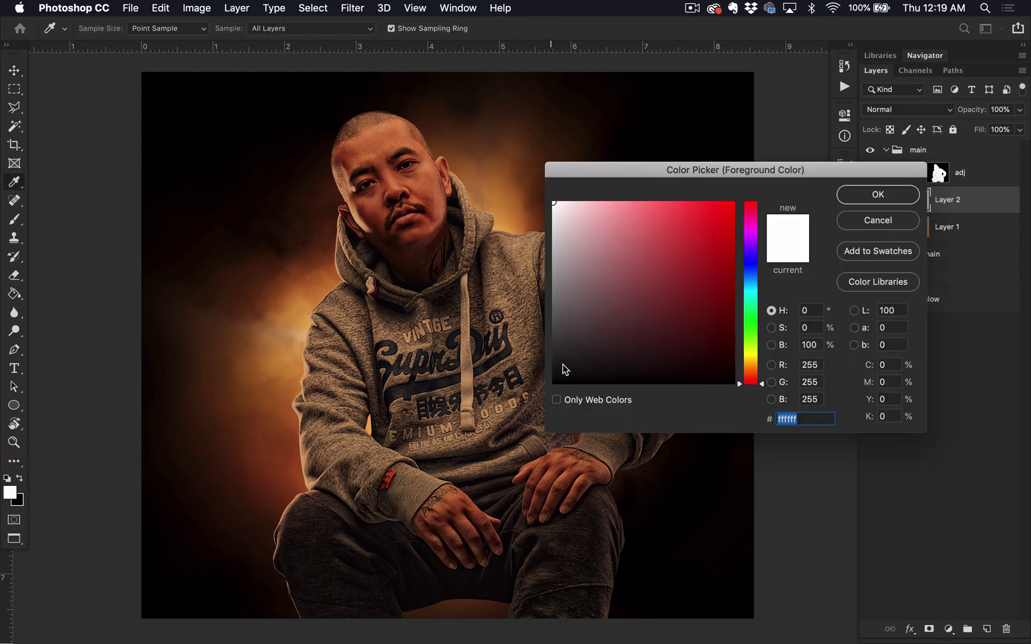
left_click_drag(561, 368, 516, 418)
left_click(877, 194)
key("v")
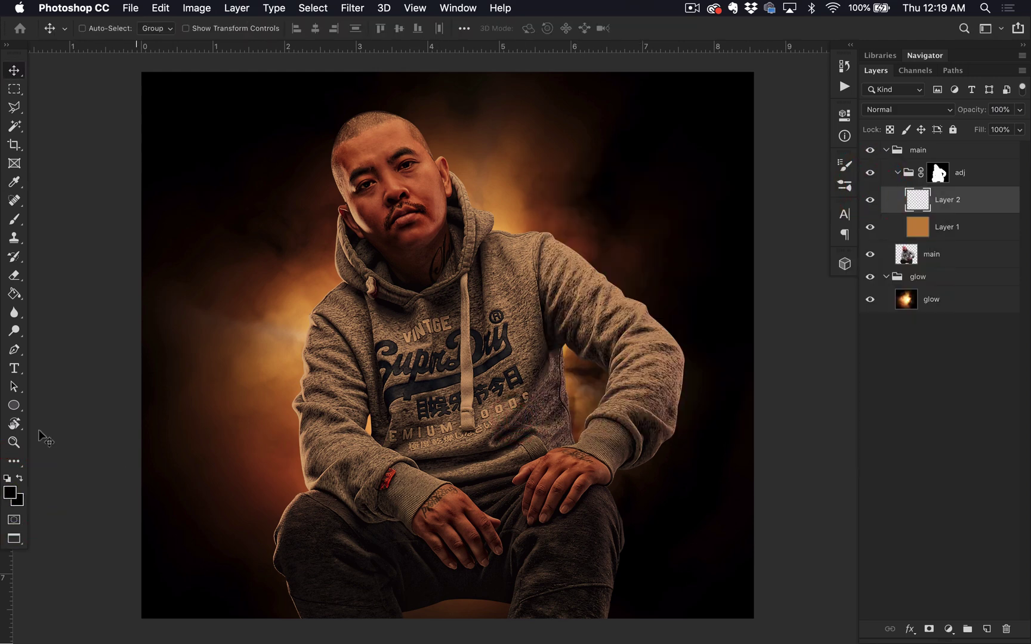
Set up the Gradient tool with the Foreground to Transparent preset
left_click(14, 293)
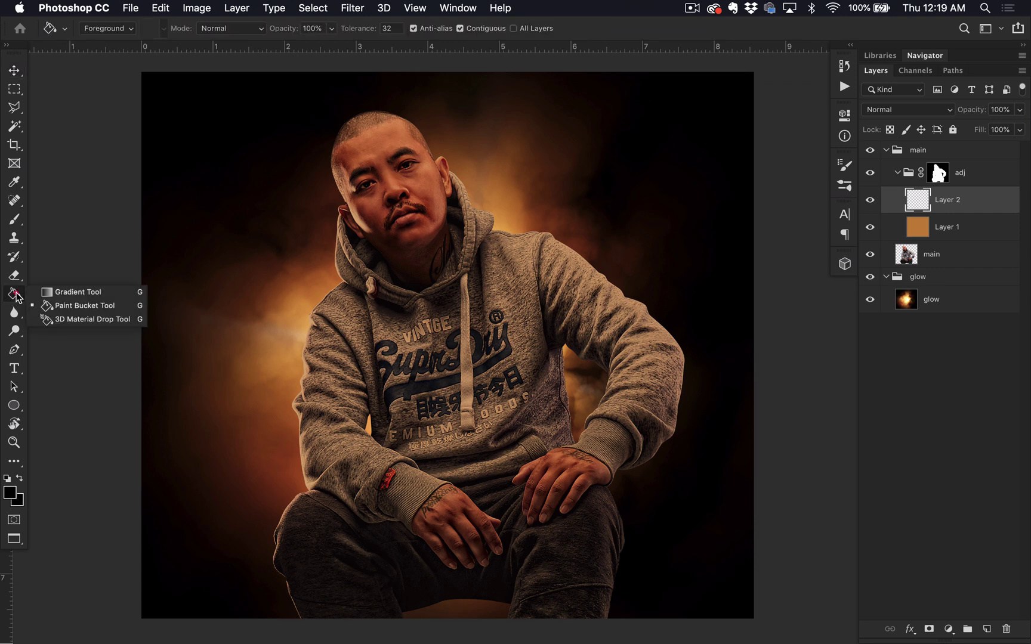
left_click(72, 292)
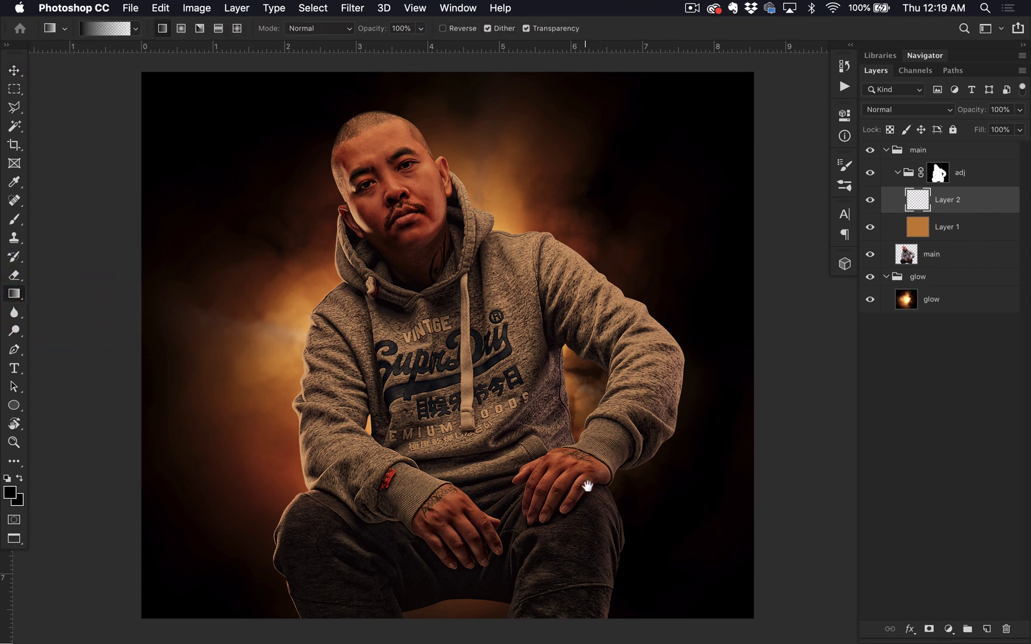
left_click_drag(587, 486, 590, 447)
left_click(109, 30)
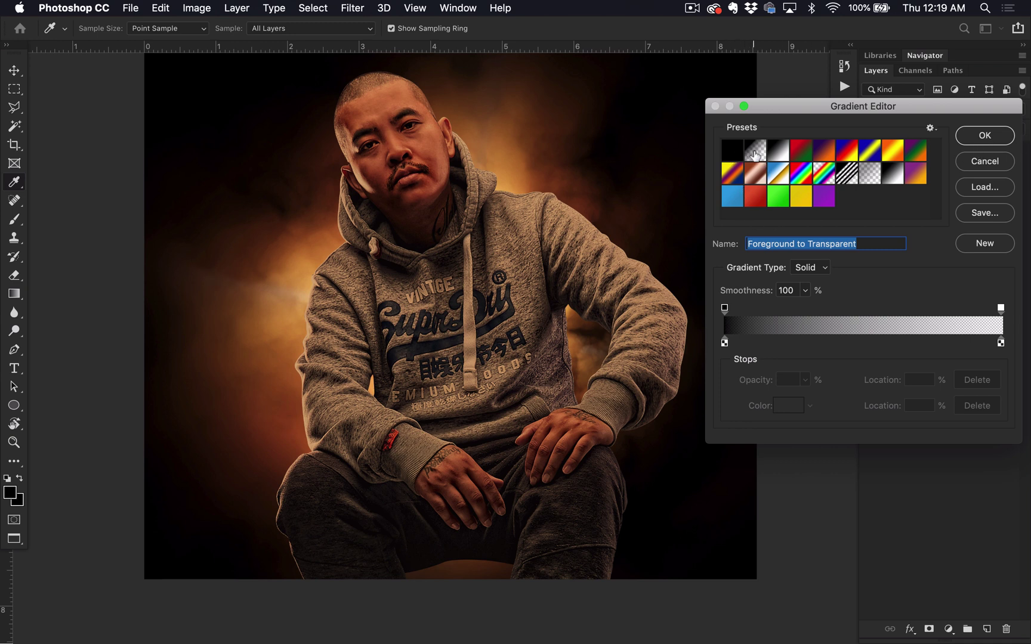
left_click(983, 138)
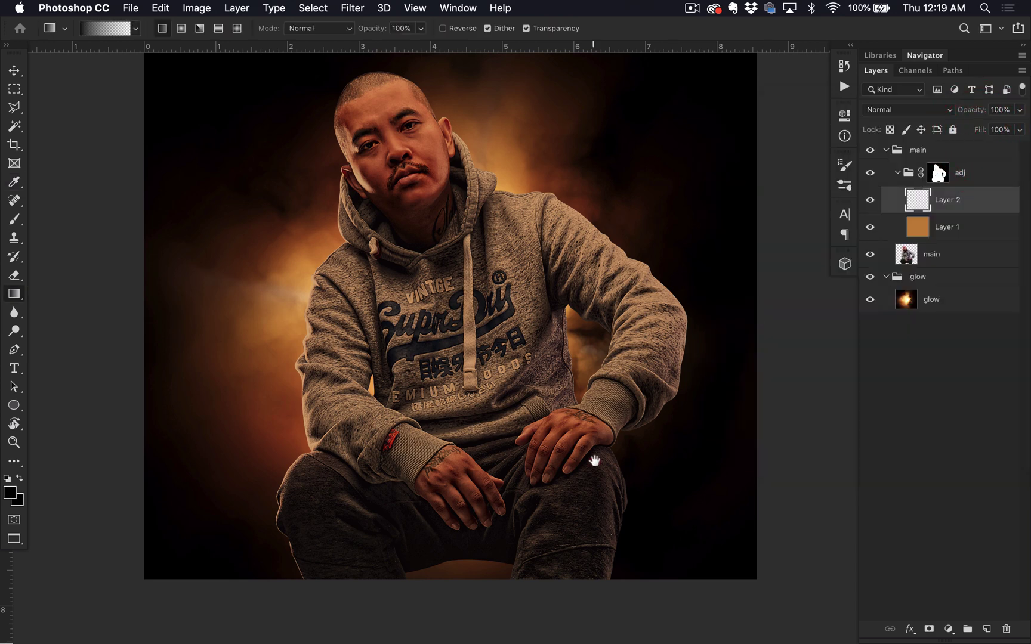
left_click_drag(595, 460, 598, 446)
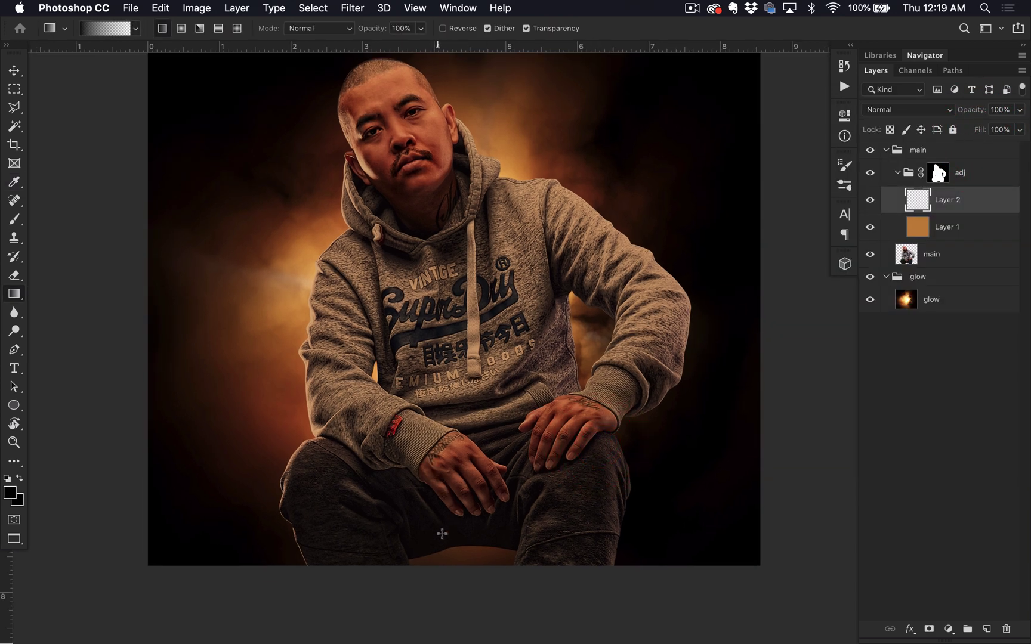
Draw a straight vertical black-to-transparent gradient on Layer 2 from between the man's knees up to his neck
key("shift")
left_click_drag(462, 524, 457, 230)
left_click_drag(585, 408, 597, 400)
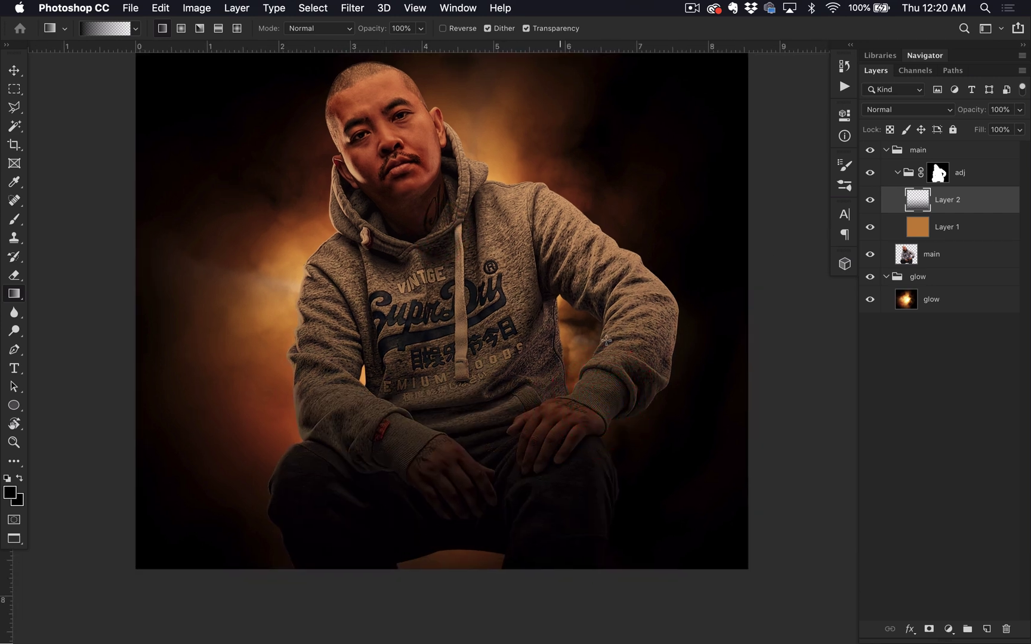
Set Layer 2's blend mode to Soft Light and compare the image with the layer hidden and shown
left_click(922, 116)
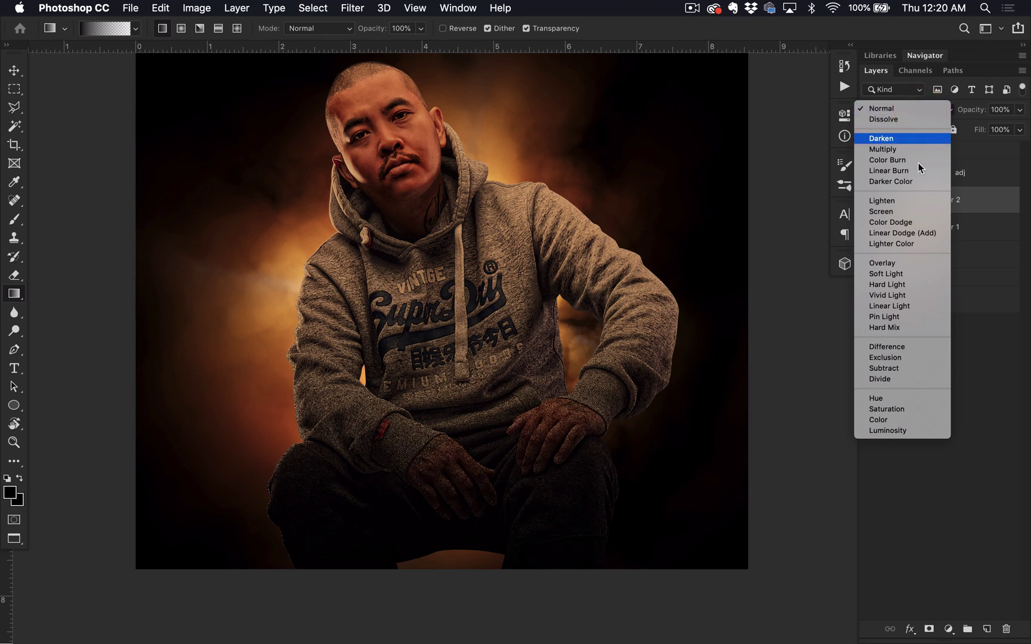
left_click(906, 276)
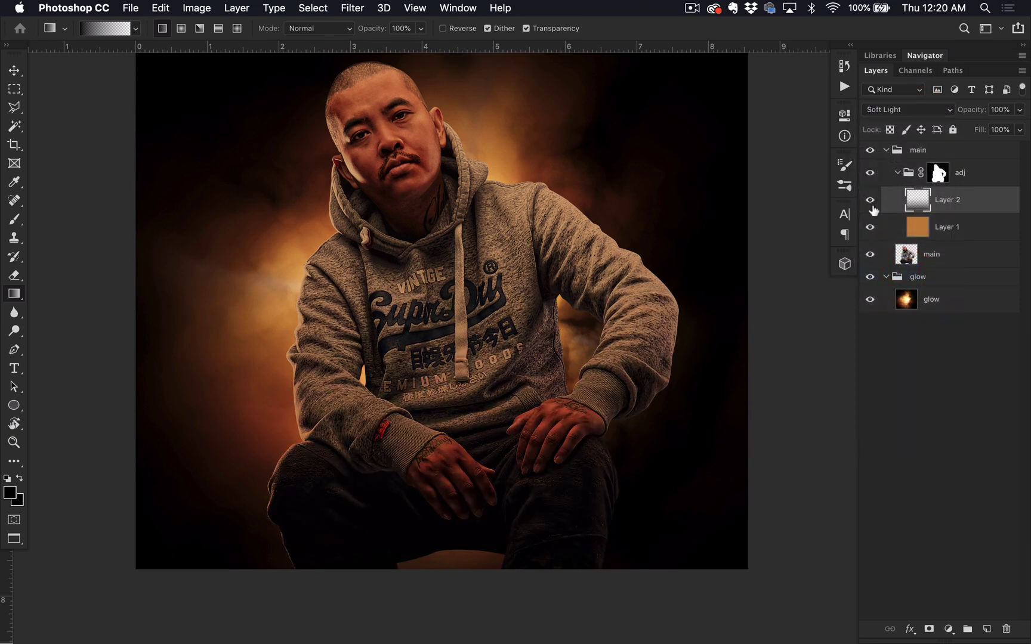
left_click(869, 200)
left_click(870, 200)
Save the document with the new gradient shading
left_click_drag(613, 454, 624, 462)
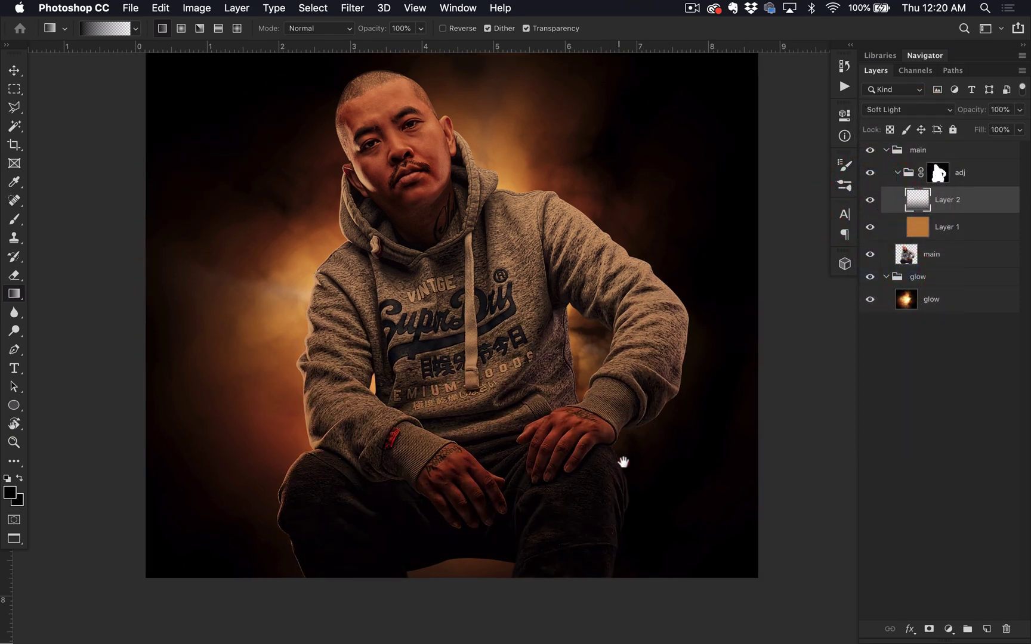
left_click_drag(635, 406, 637, 434)
key("super+s")
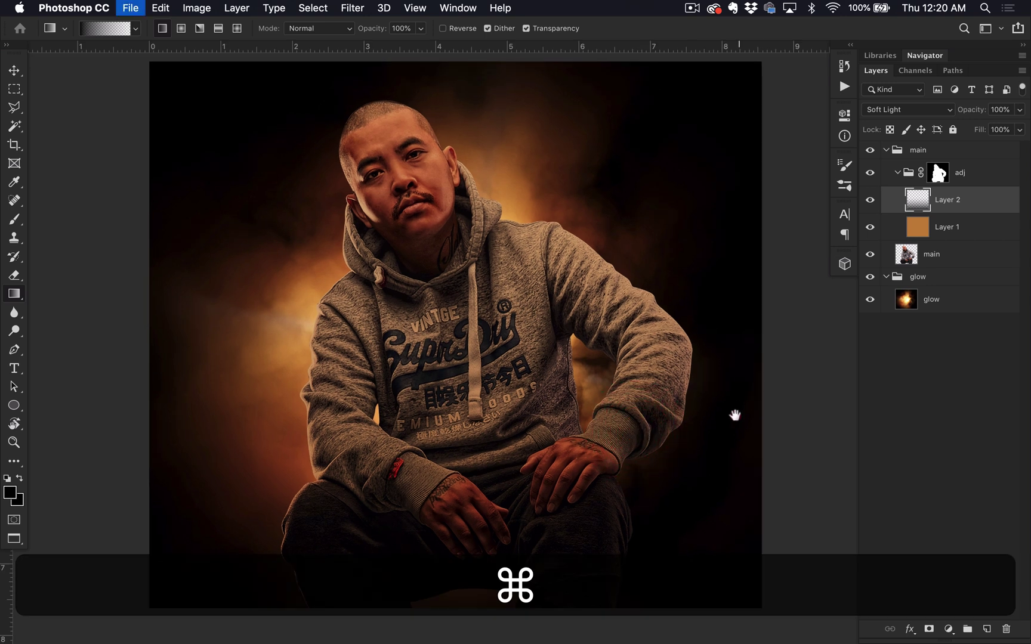
left_click_drag(734, 415, 744, 414)
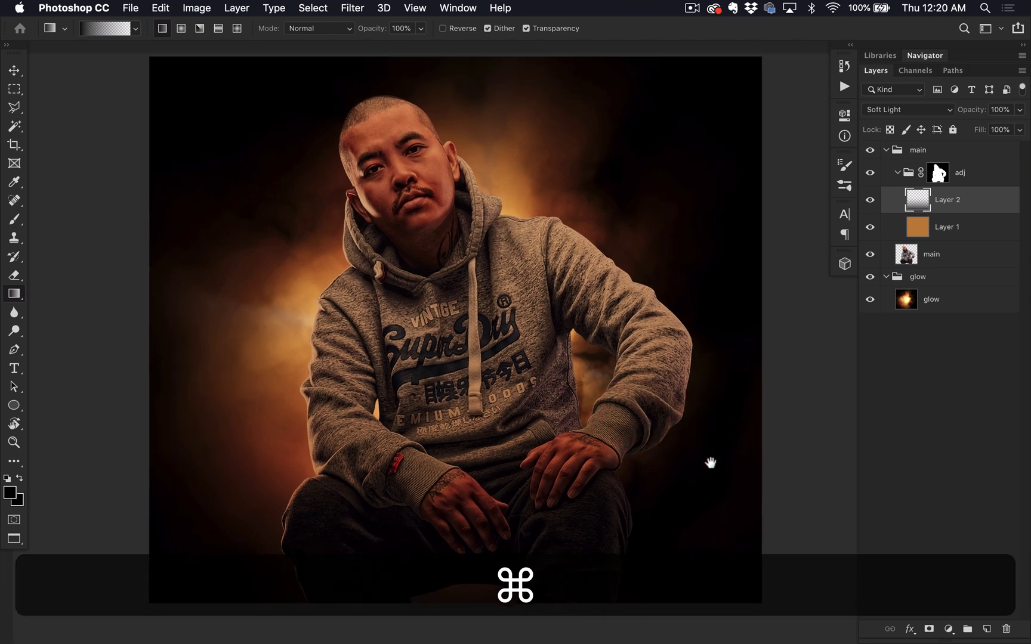
left_click_drag(668, 454, 656, 460)
key("super+r")
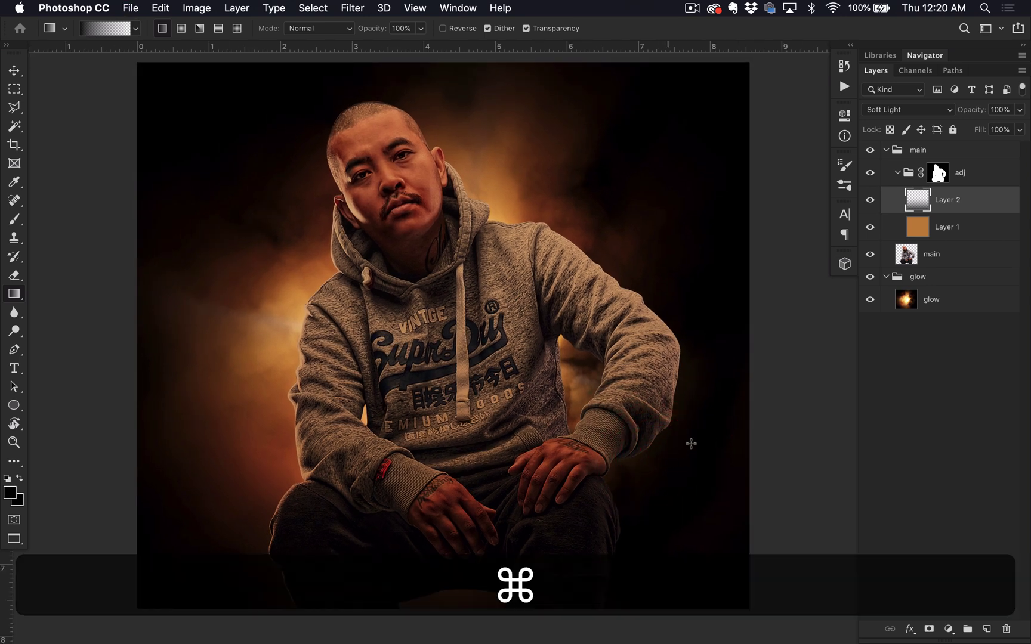
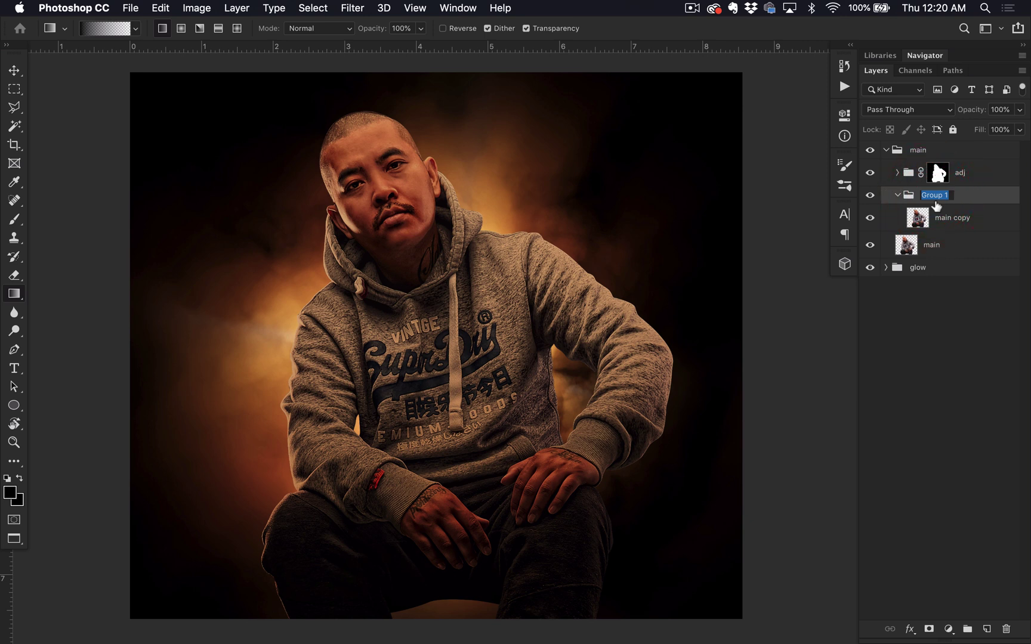
Rename the group holding the main copy layer as "inner glow"
type("inner glow")
key("Return")
Add an Inner Glow effect to the main copy layer, keeping the man visible beside the style settings
left_click(984, 222)
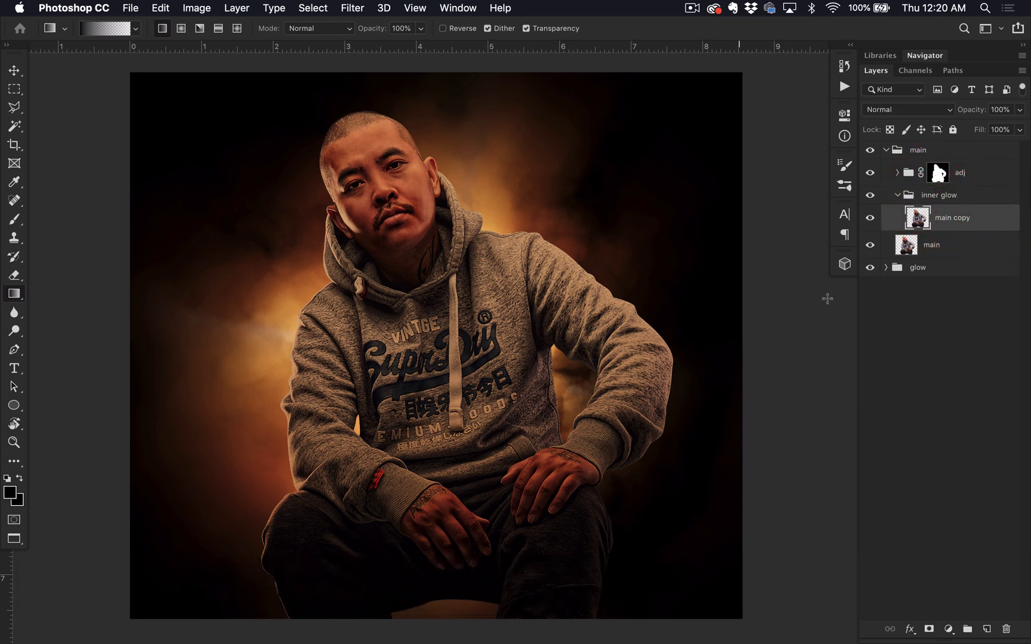
double_click(989, 219)
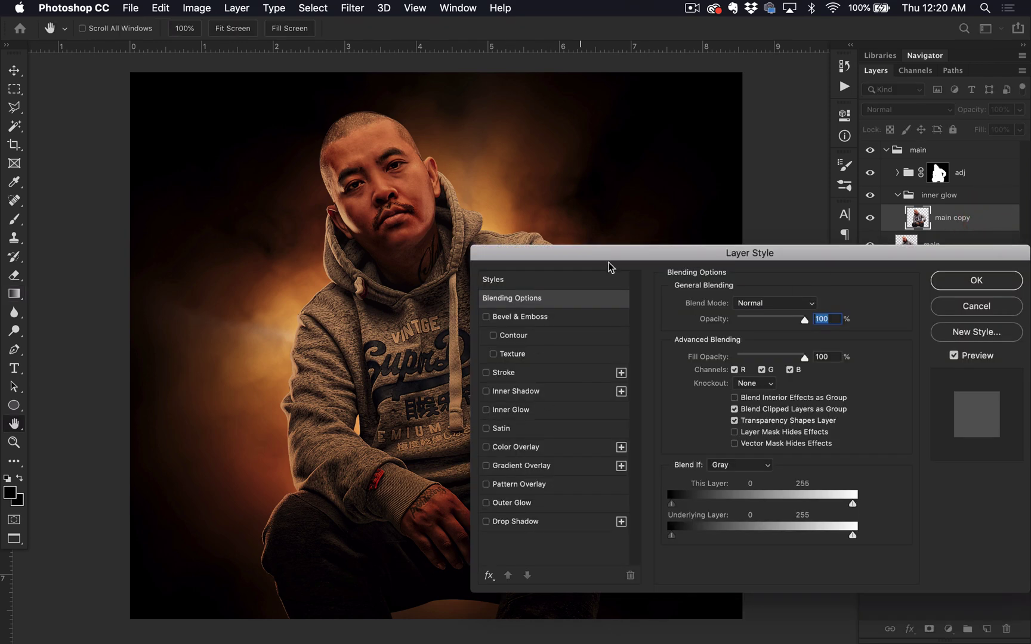
left_click_drag(608, 267, 729, 146)
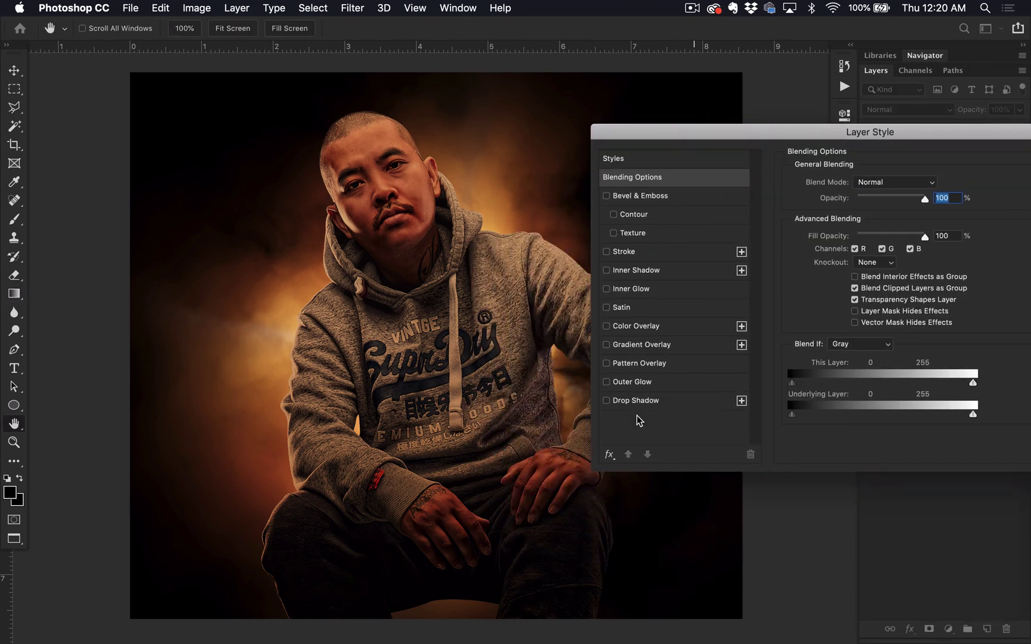
left_click(648, 292)
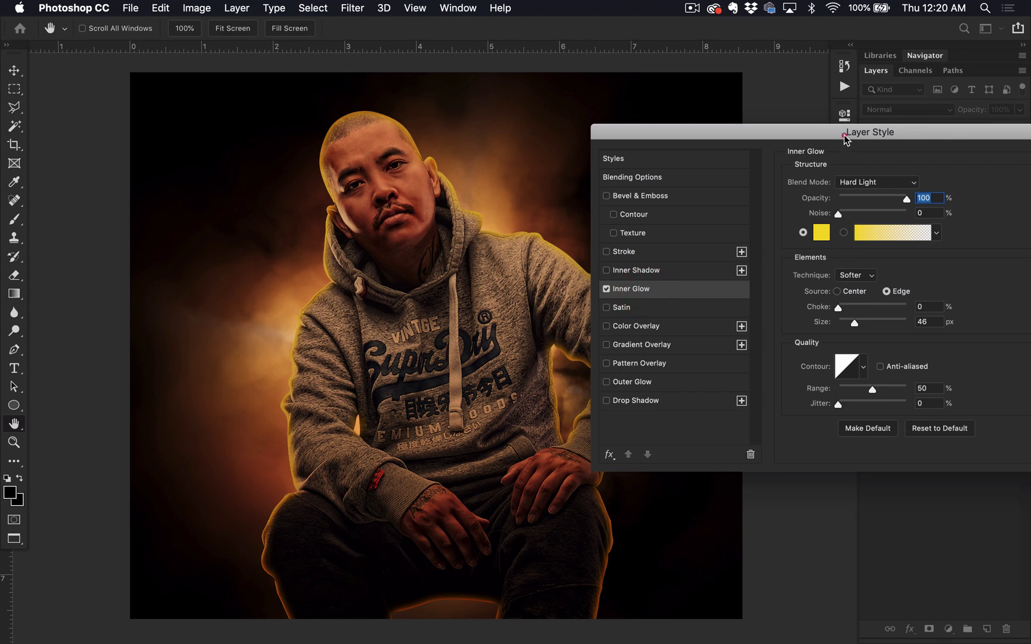
left_click_drag(844, 139, 906, 150)
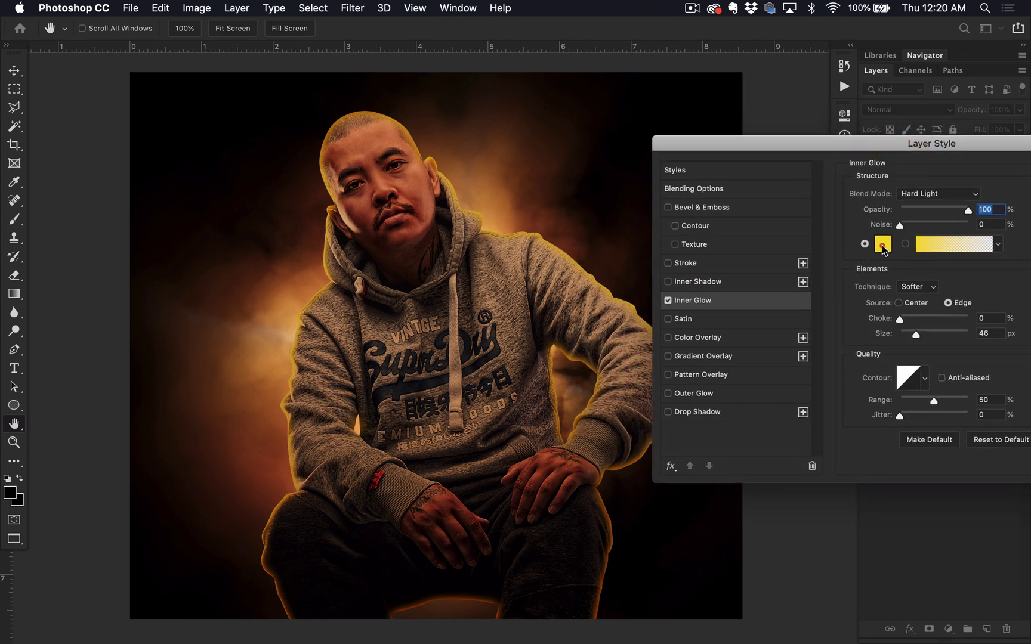
Set the inner glow colour to the orange b3722e sampled from the glowing background beside the man's arm
left_click(882, 244)
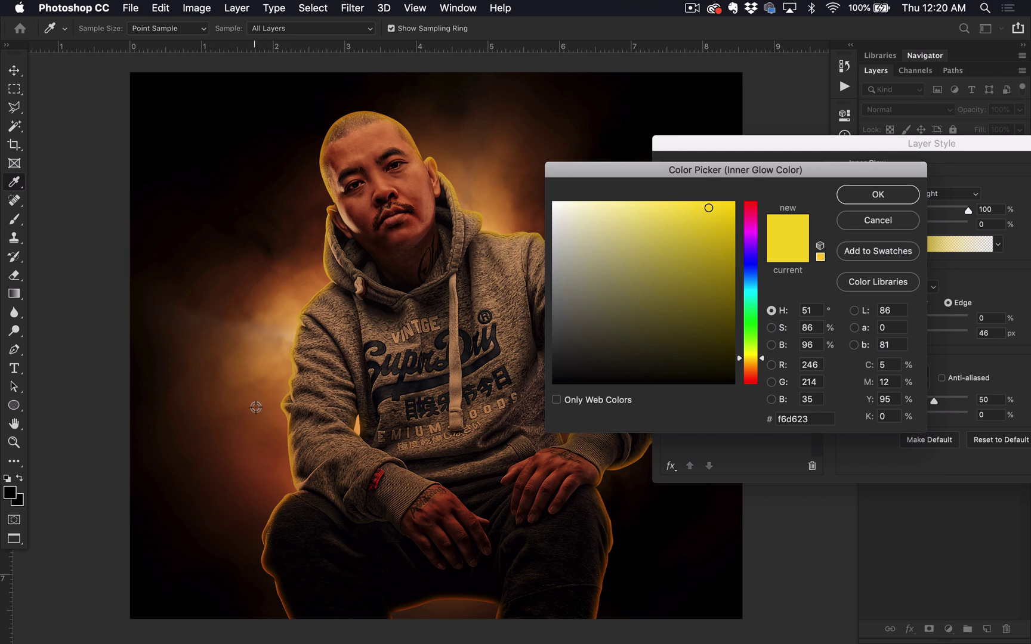
left_click(256, 371)
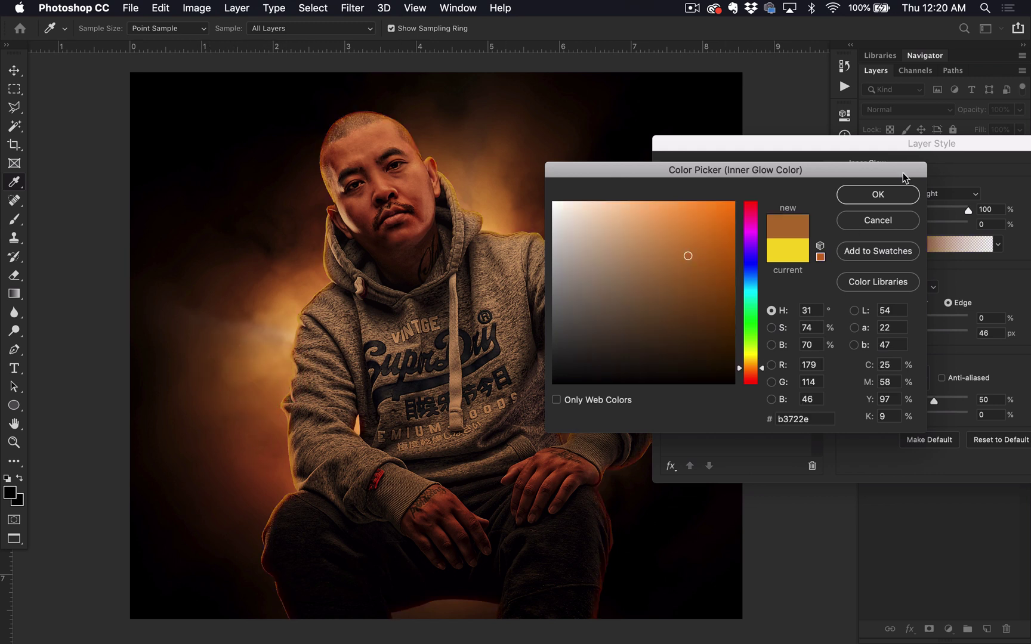
left_click(877, 194)
Increase the inner glow size to 158 px, checking the rim light along the shoulder and sleeve edge up close
key("space")
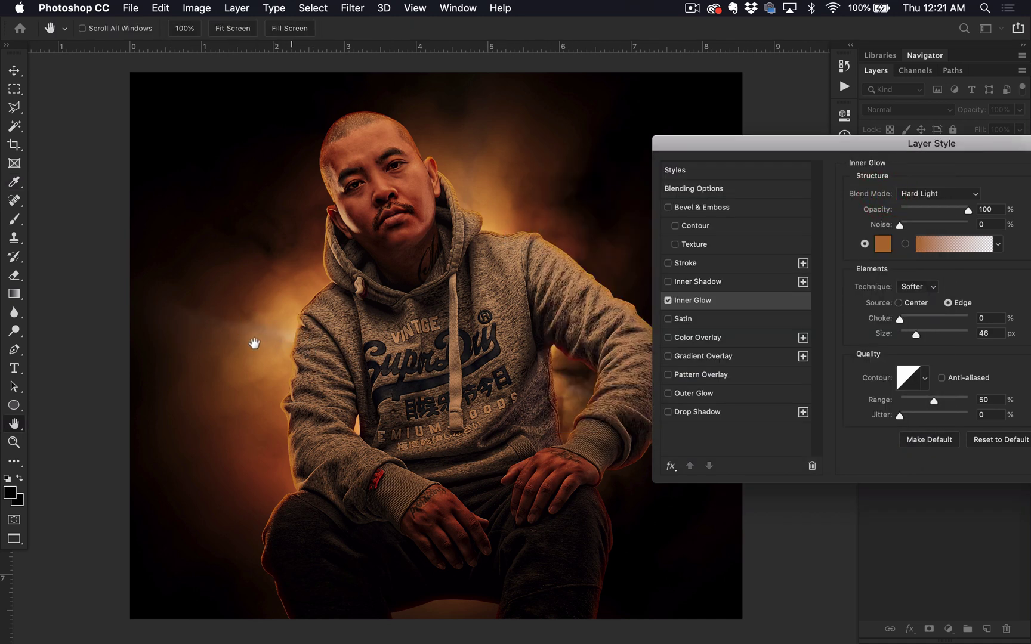
key("super")
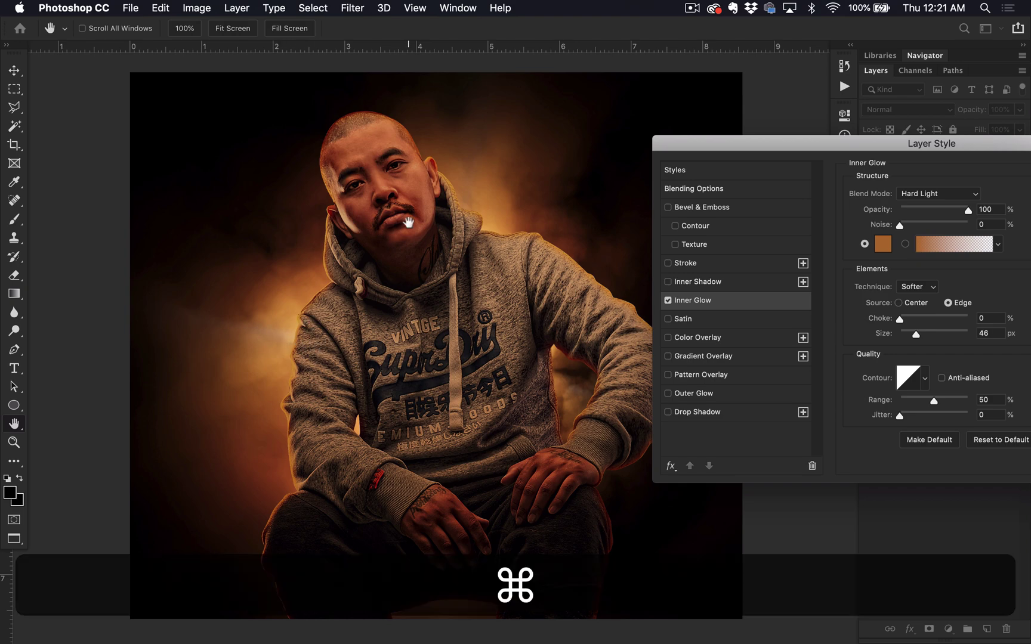
key("super+plus")
key("super+plus")
key("super+plus")
left_click_drag(443, 345, 674, 318)
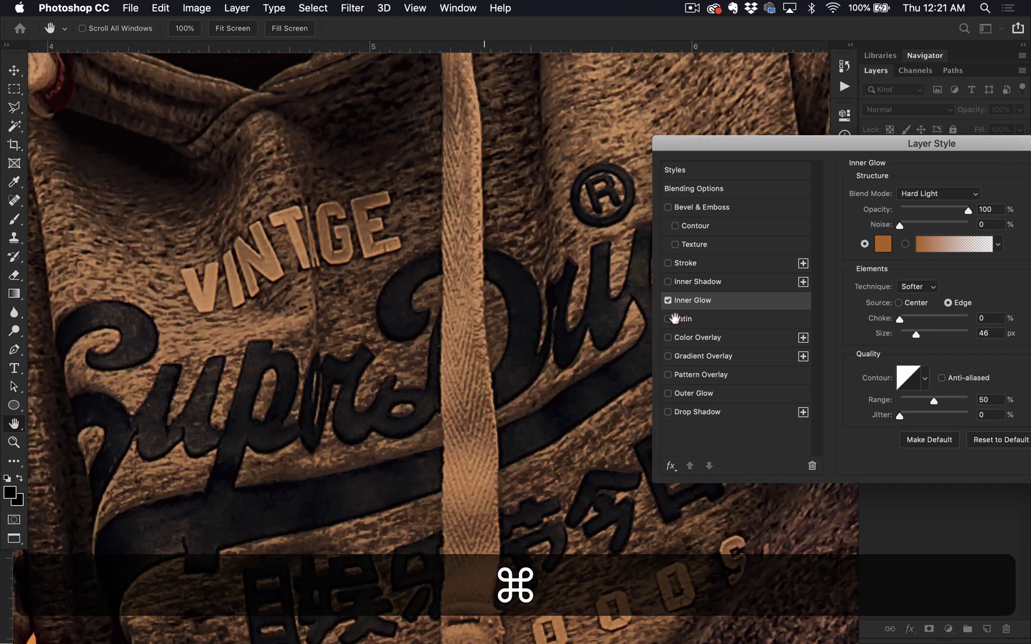
left_click_drag(514, 368, 665, 419)
left_click_drag(422, 354, 454, 366)
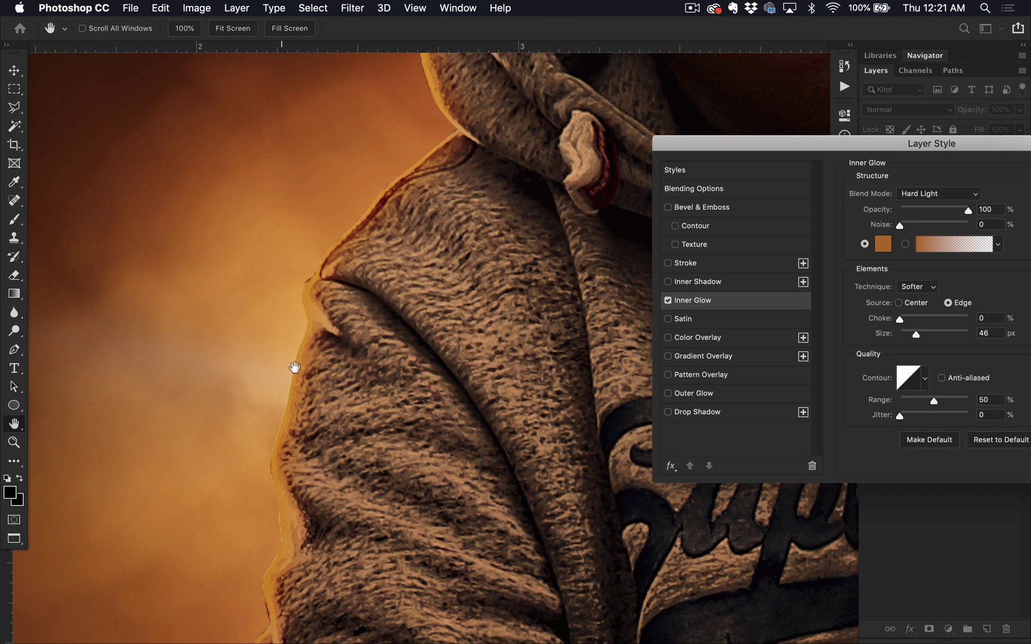
left_click_drag(853, 146, 760, 149)
left_click_drag(414, 414, 310, 362)
left_click_drag(827, 337, 846, 336)
left_click_drag(413, 447, 438, 275)
left_click_drag(307, 411, 391, 233)
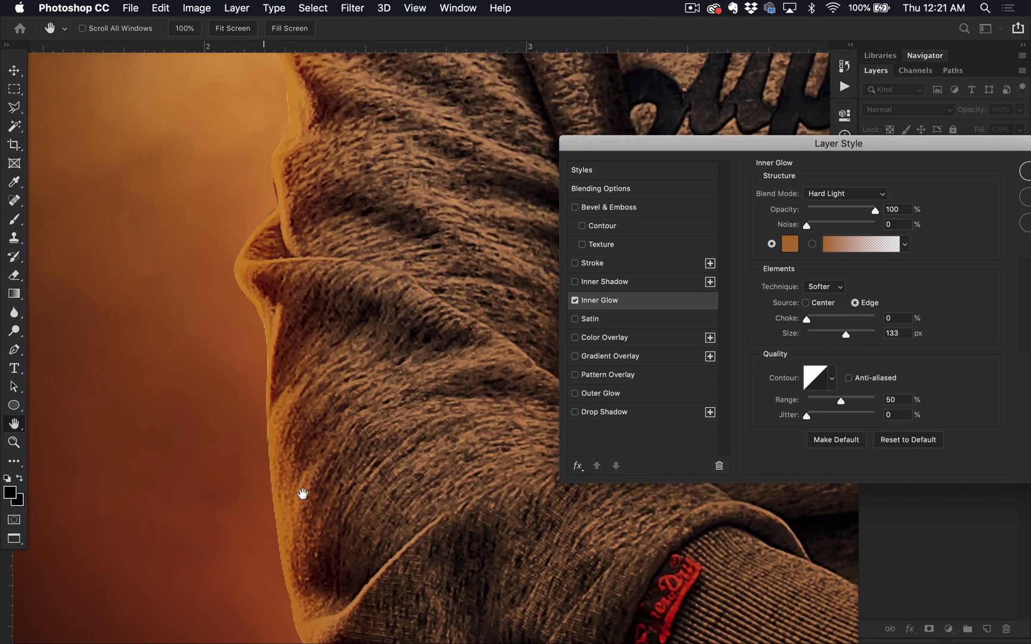
left_click_drag(318, 409, 269, 474)
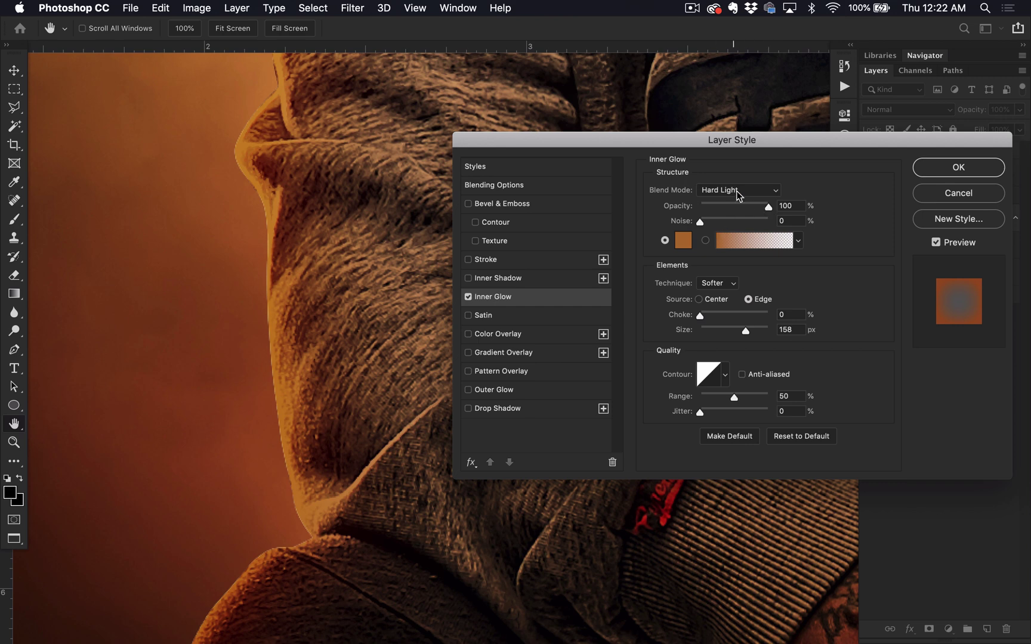
Try the Screen blend mode for the inner glow across the figure and return it to Hard Light
left_click(737, 194)
left_click(735, 193)
left_click(747, 195)
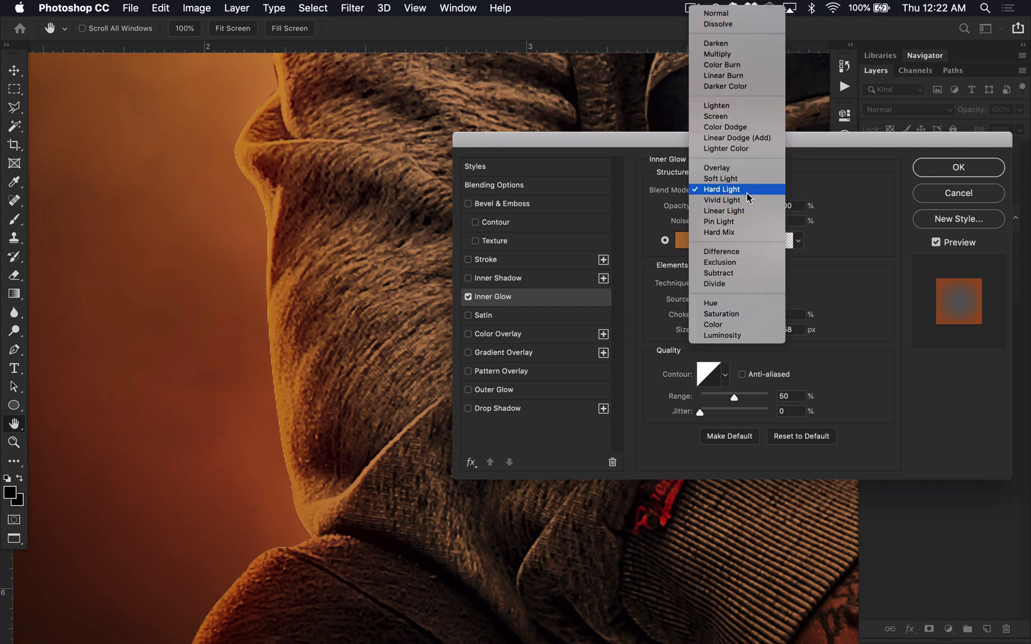
left_click(744, 113)
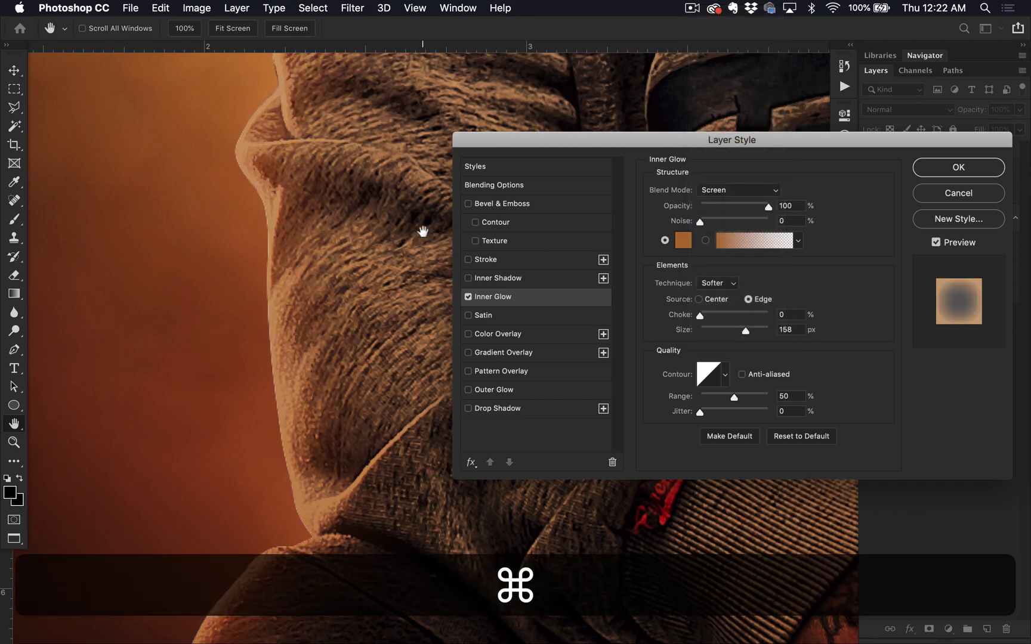
key("ctrl+0")
left_click(283, 380, "ctrl")
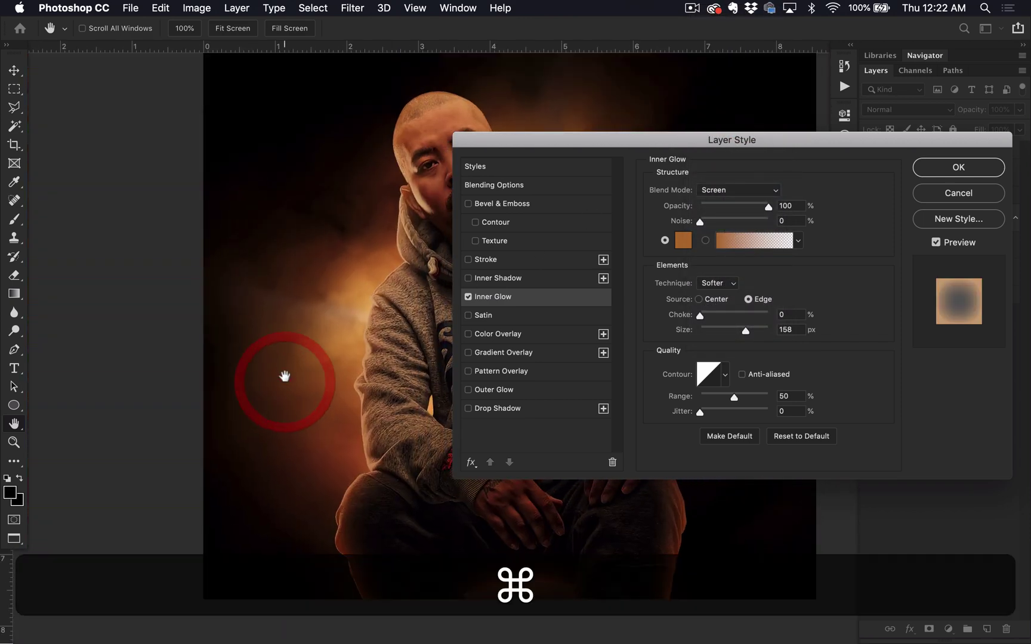
left_click(317, 332, "ctrl")
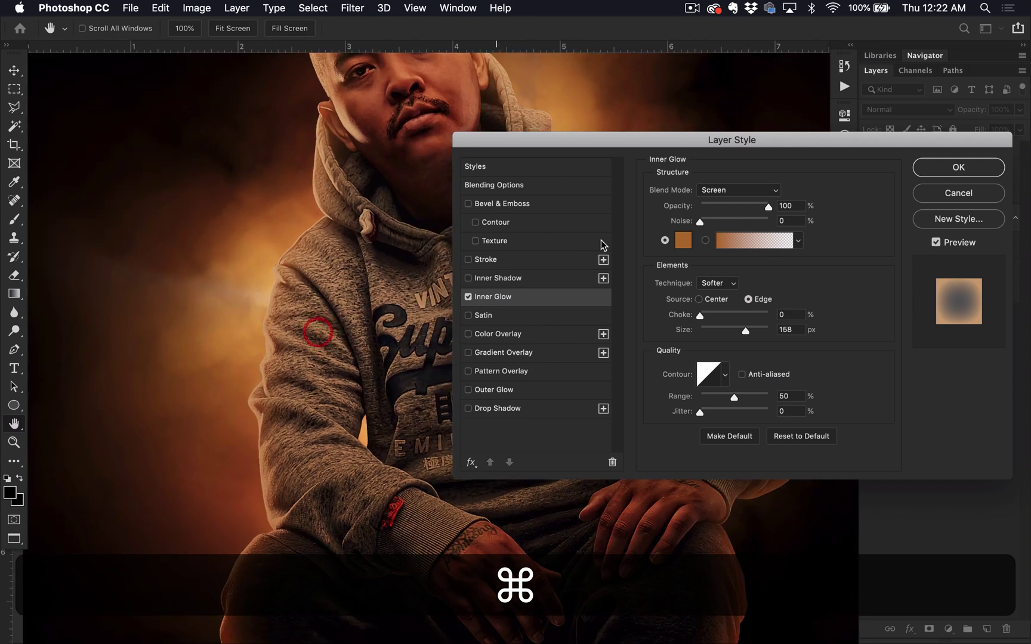
left_click(752, 191)
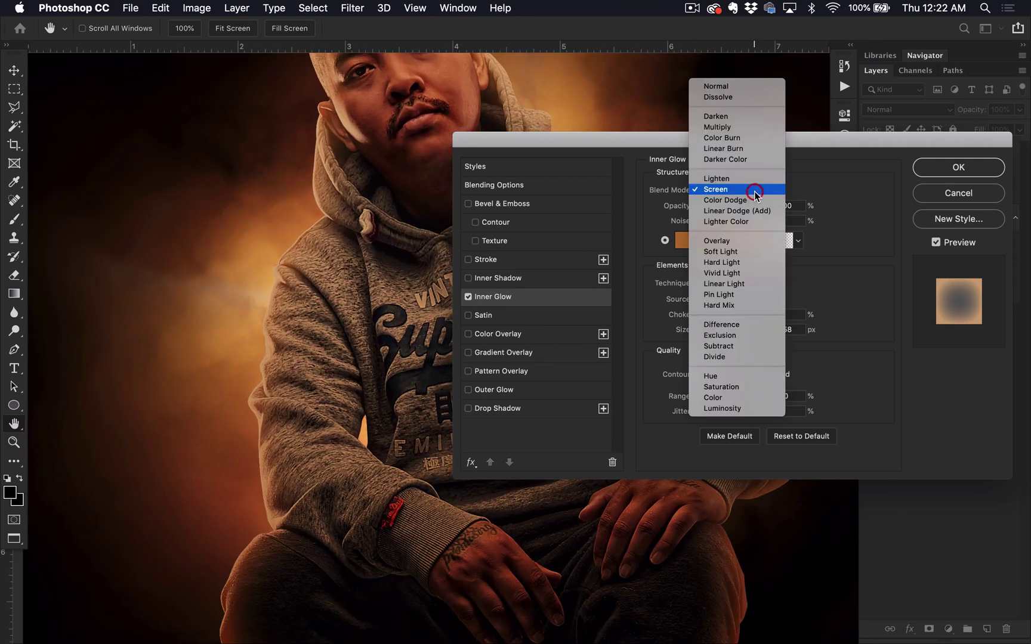
left_click(740, 263)
Check the inner glow around the man's head, hoodie and hands and apply the layer style
left_click_drag(380, 321, 267, 500)
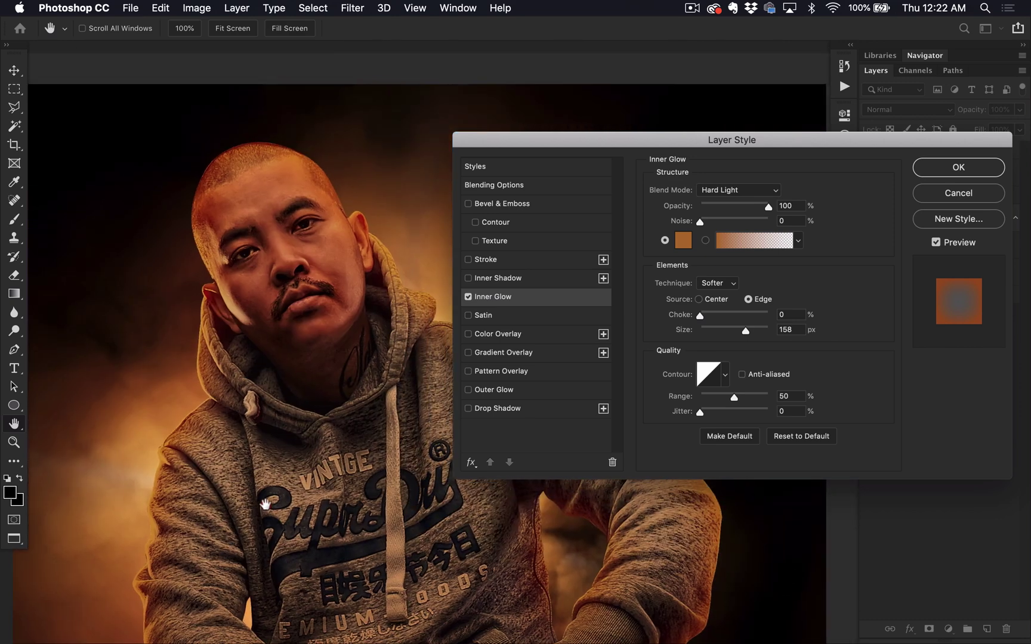
left_click_drag(327, 427, 341, 359)
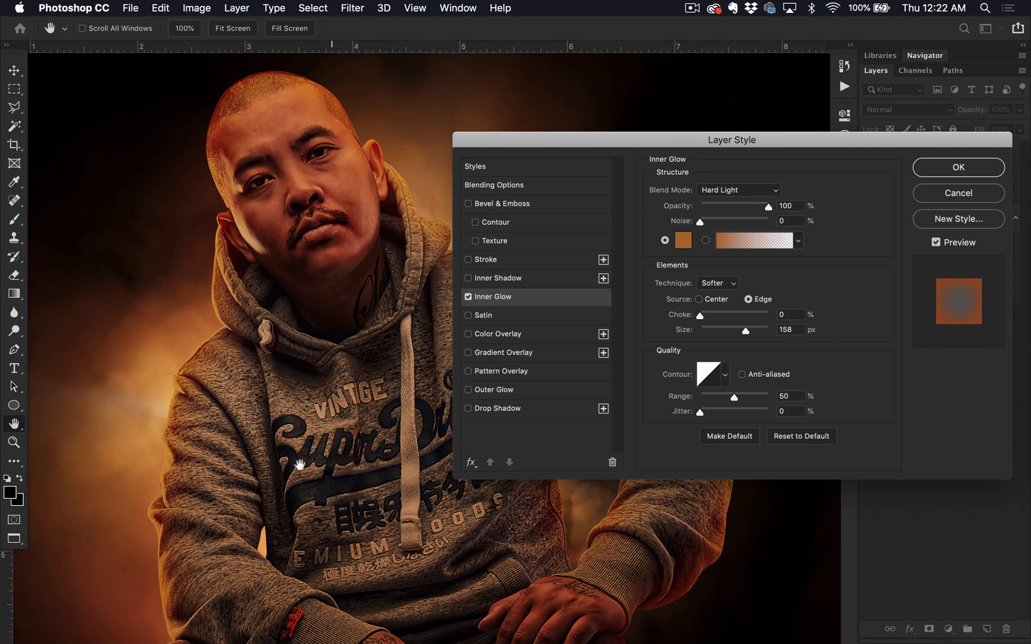
left_click_drag(299, 464, 353, 373)
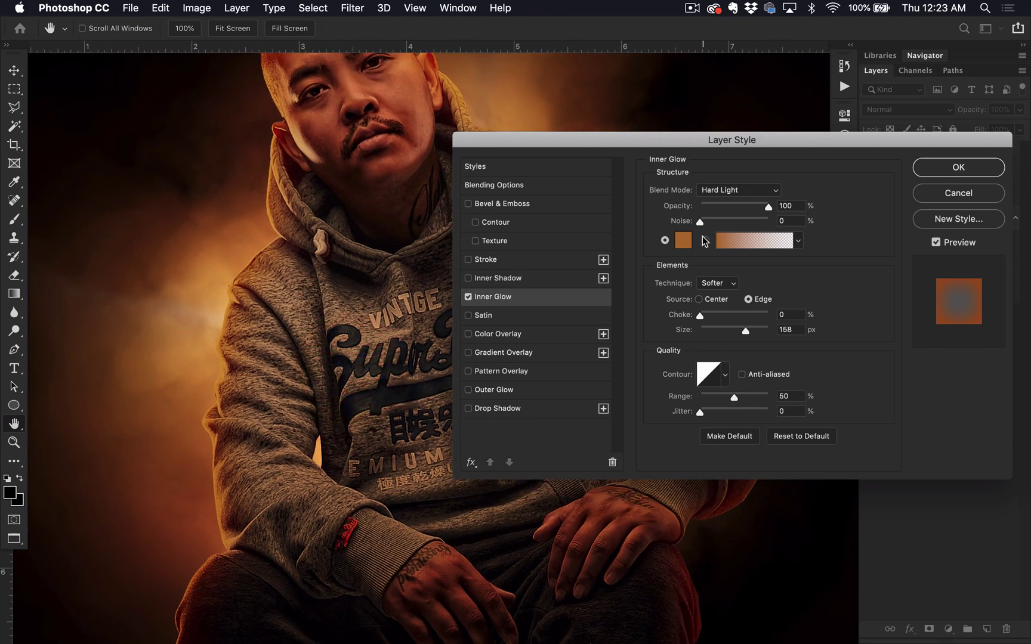
left_click(948, 173)
key("super+0")
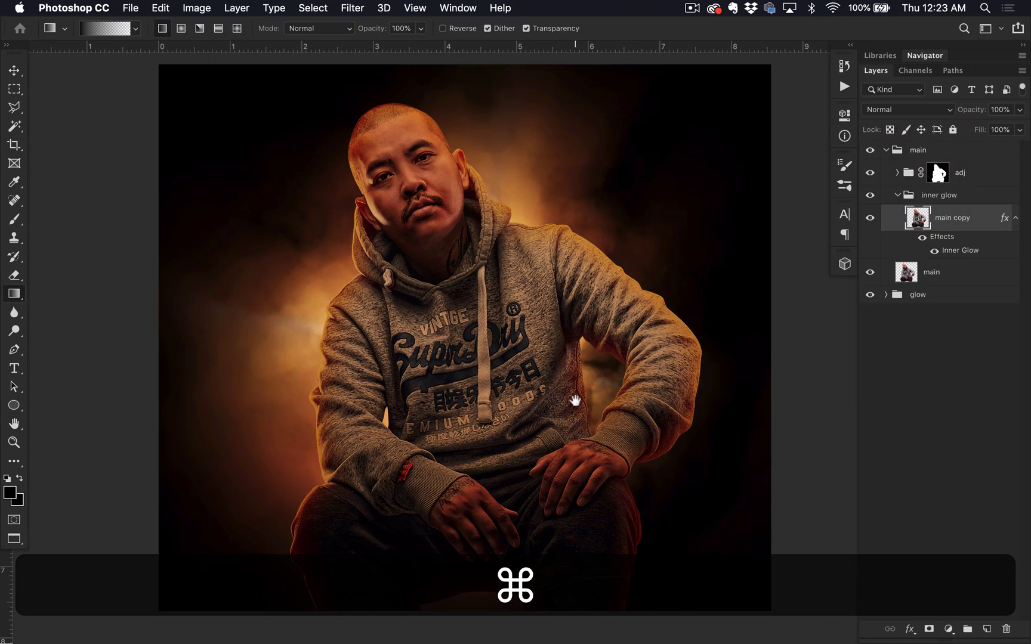
left_click_drag(575, 401, 571, 371)
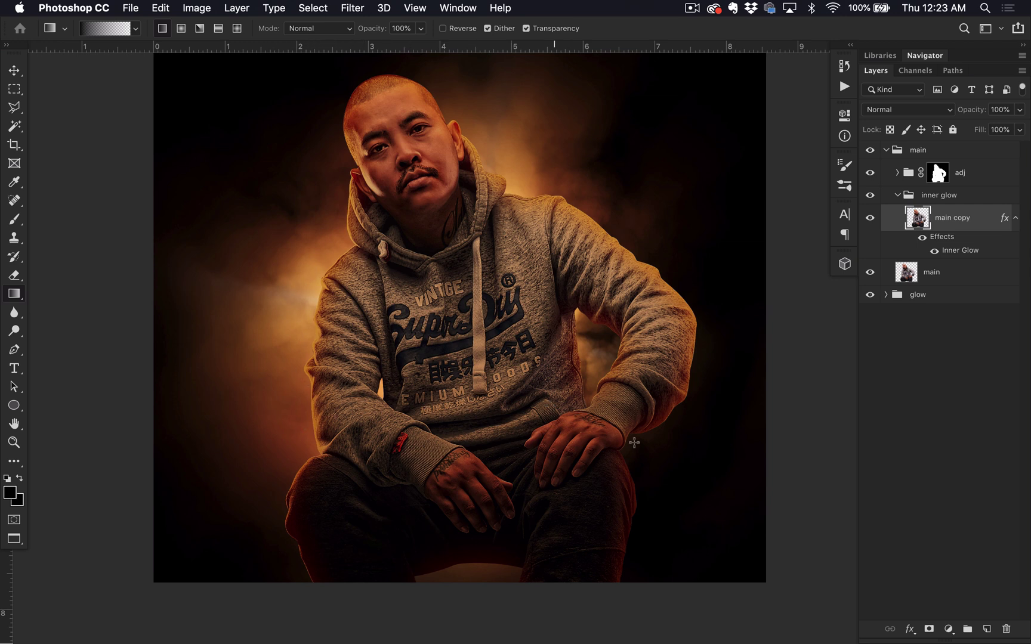
Collapse the inner glow and main groups and duplicate the glow layer inside the glow group
left_click(897, 195)
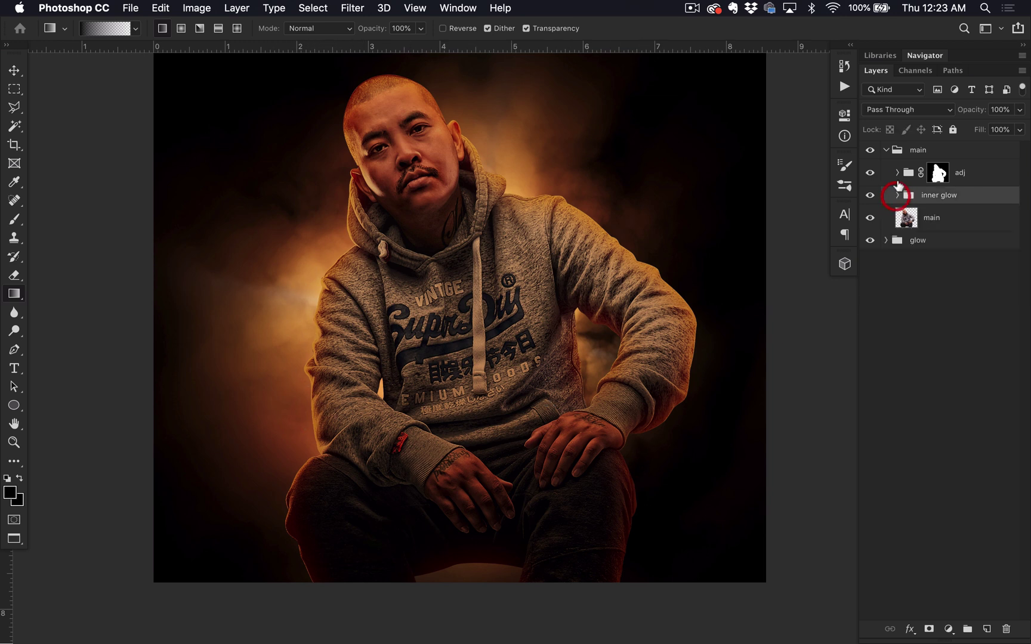
left_click(886, 150)
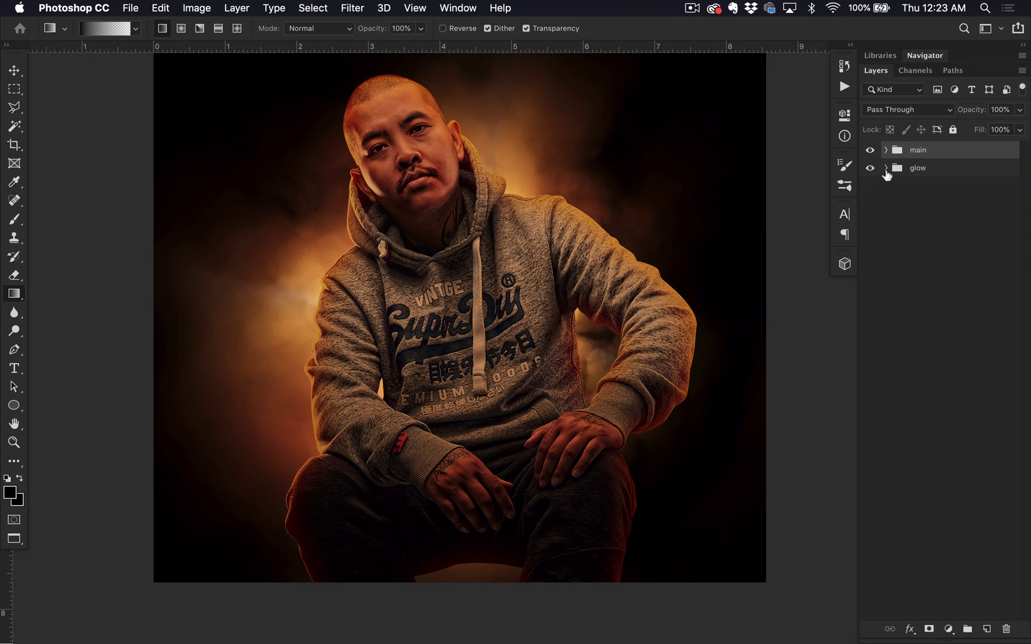
left_click(886, 168)
left_click(927, 204)
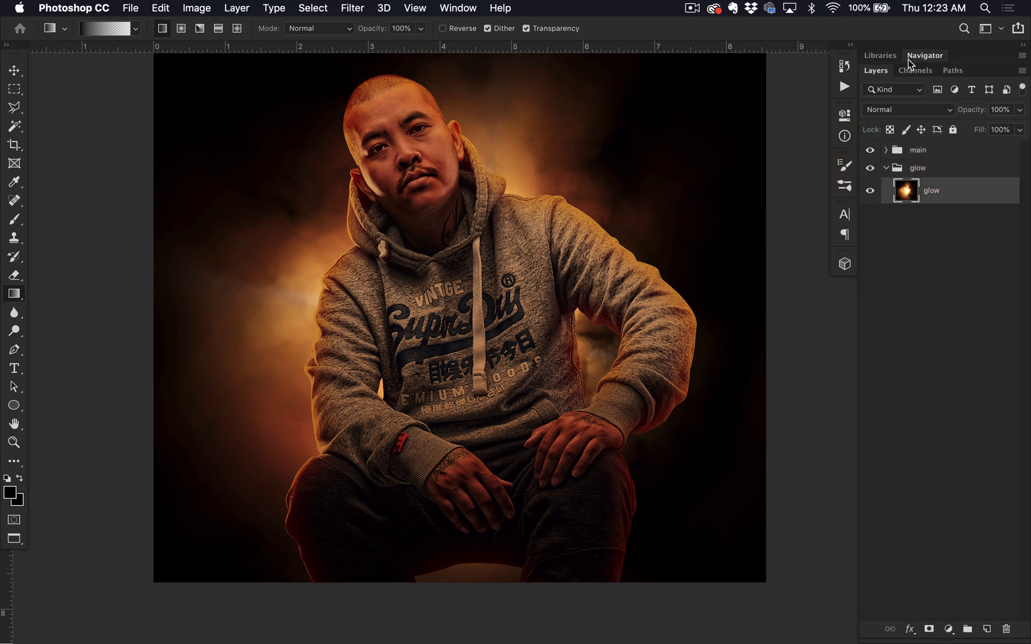
key("super+j")
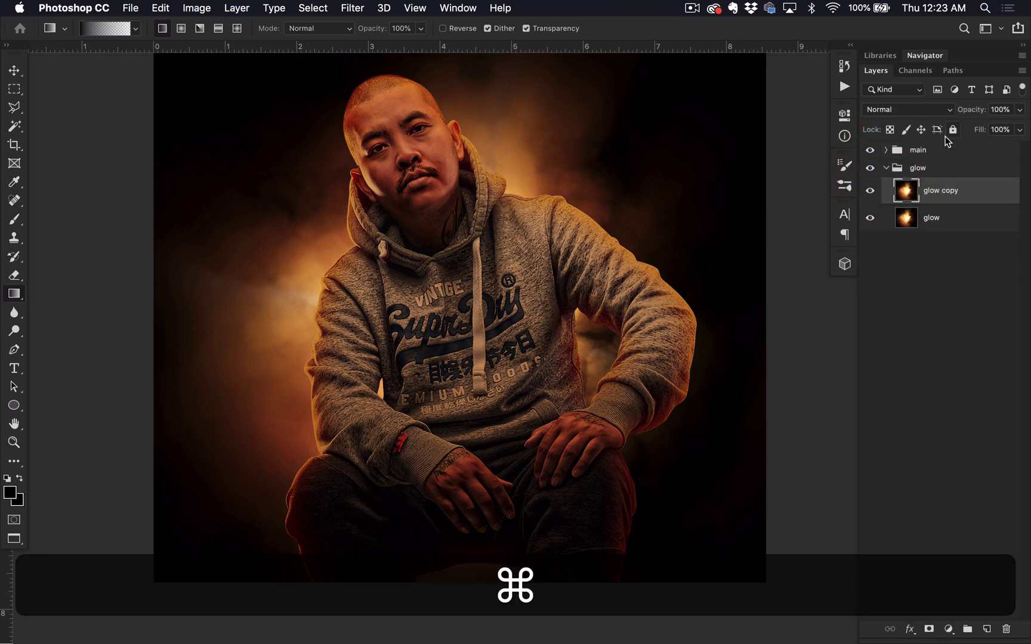
Set the blend mode of the glow copy layer to Screen
left_click(970, 190)
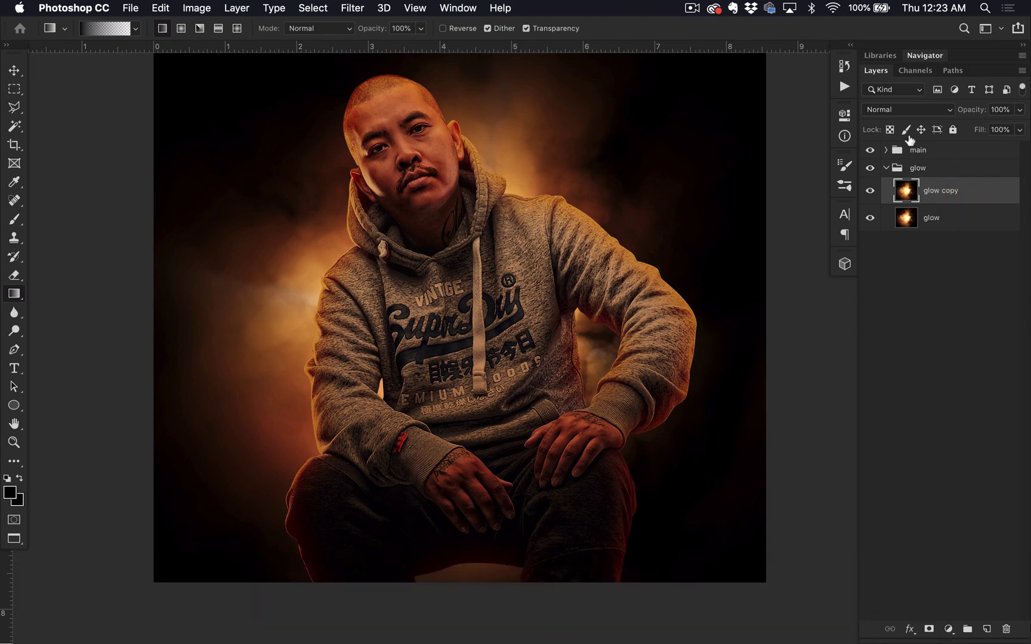
left_click(911, 111)
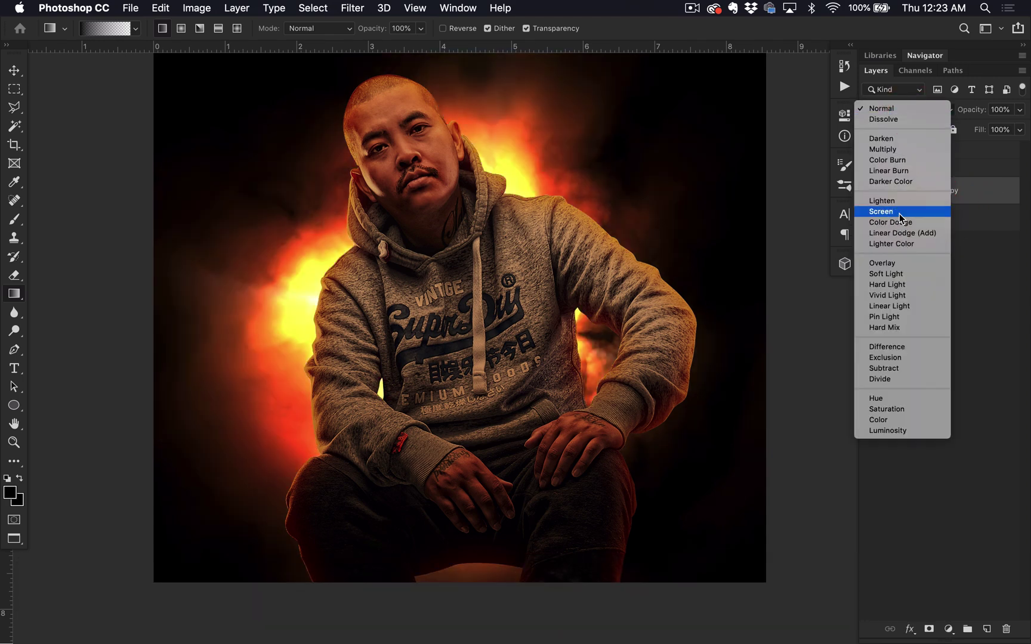
left_click(899, 212)
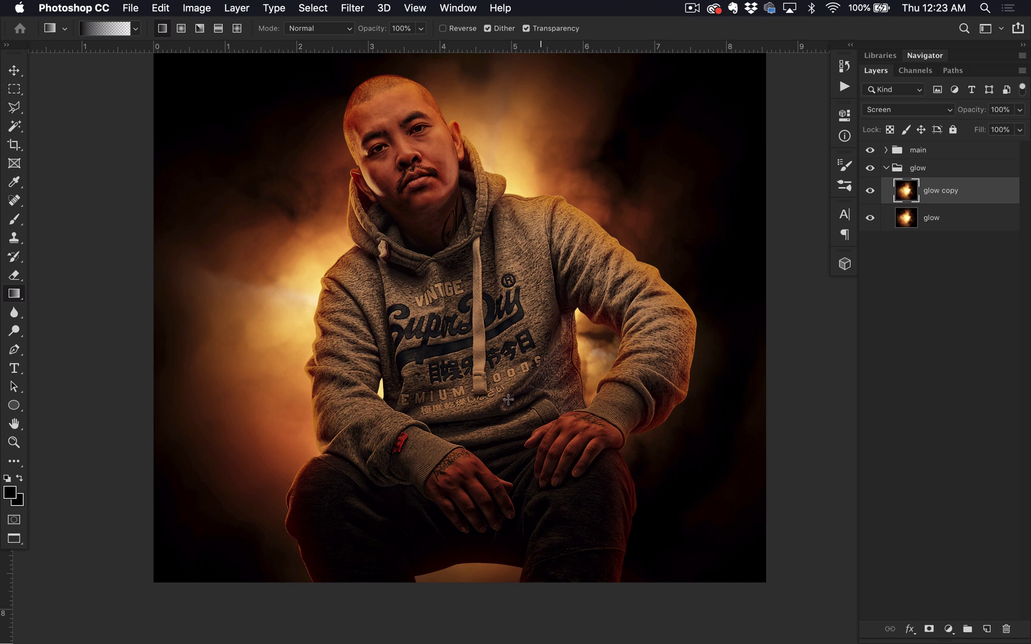
Move the glow copy down and to the right so it shines behind the man's bent arm and knee
key("v")
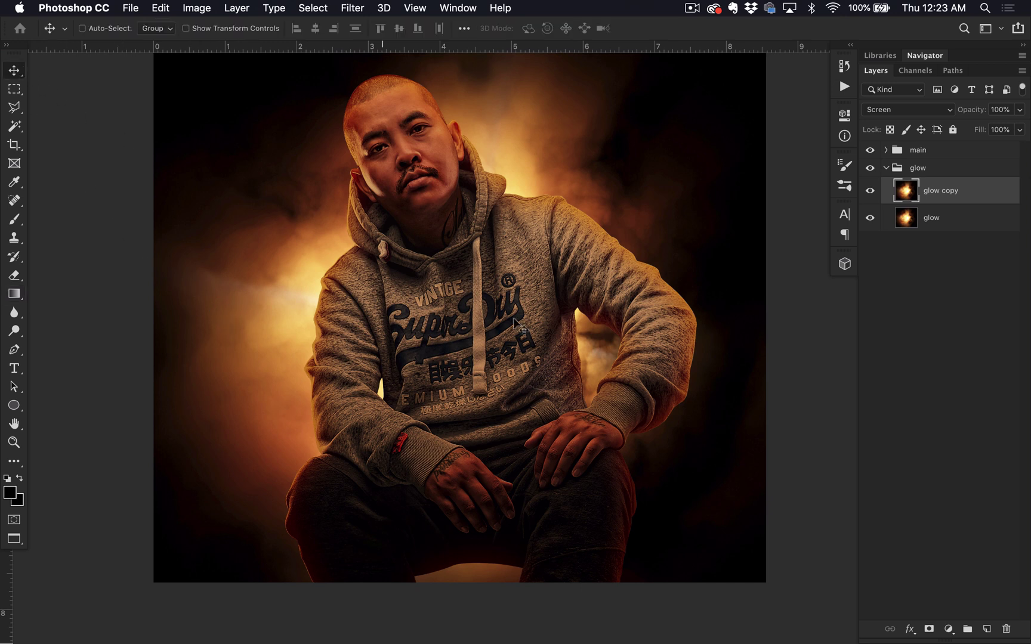
left_click_drag(574, 363, 636, 427)
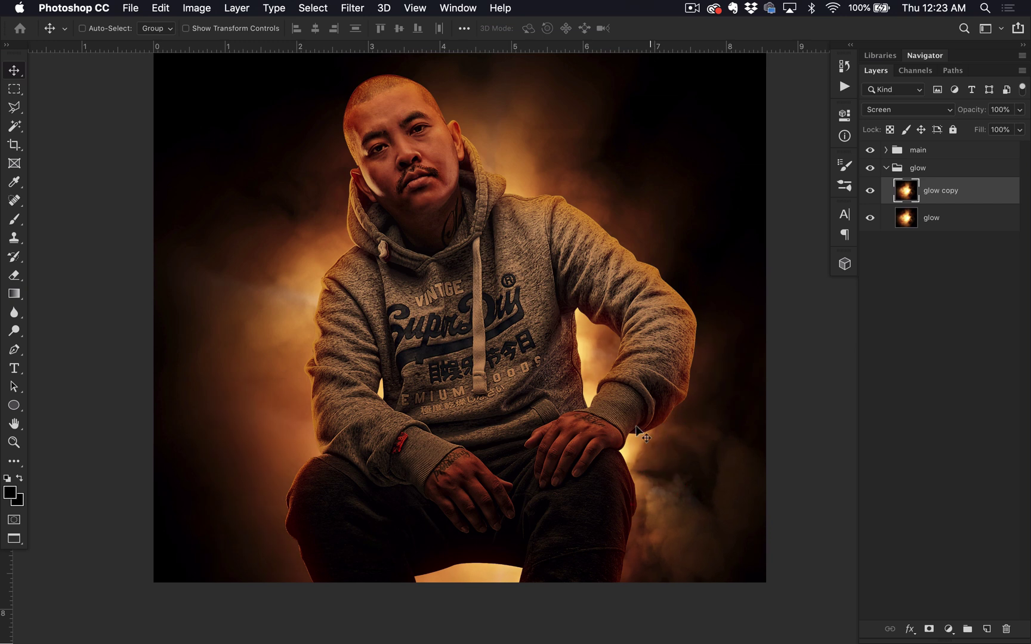
left_click_drag(653, 465, 662, 521)
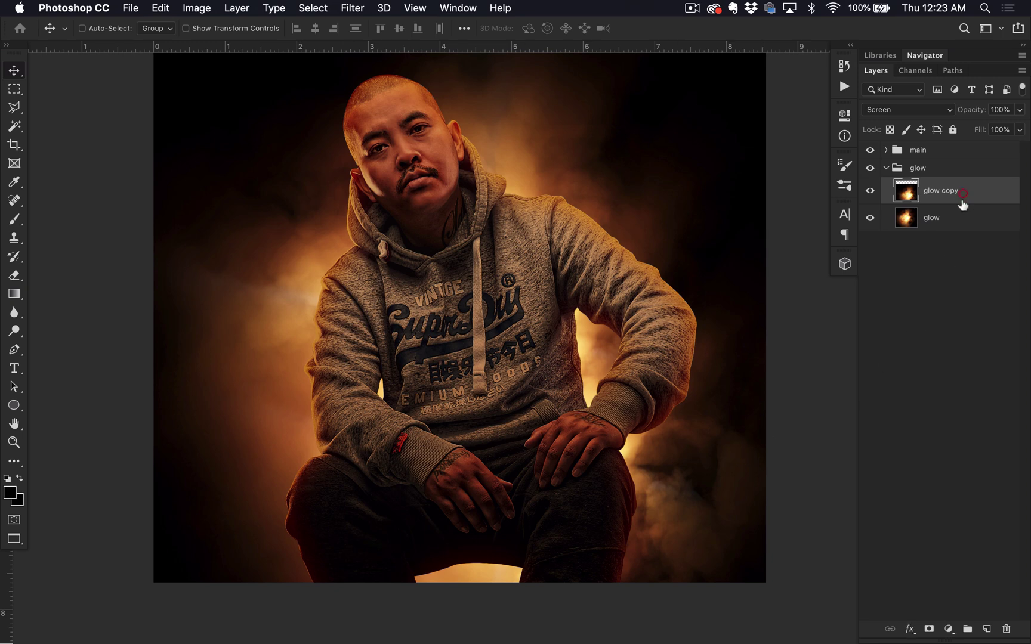
Apply a Gaussian Blur with a radius of 82.5 pixels to the glow copy layer
left_click(352, 8)
mouse_move(533, 182)
left_click(597, 232)
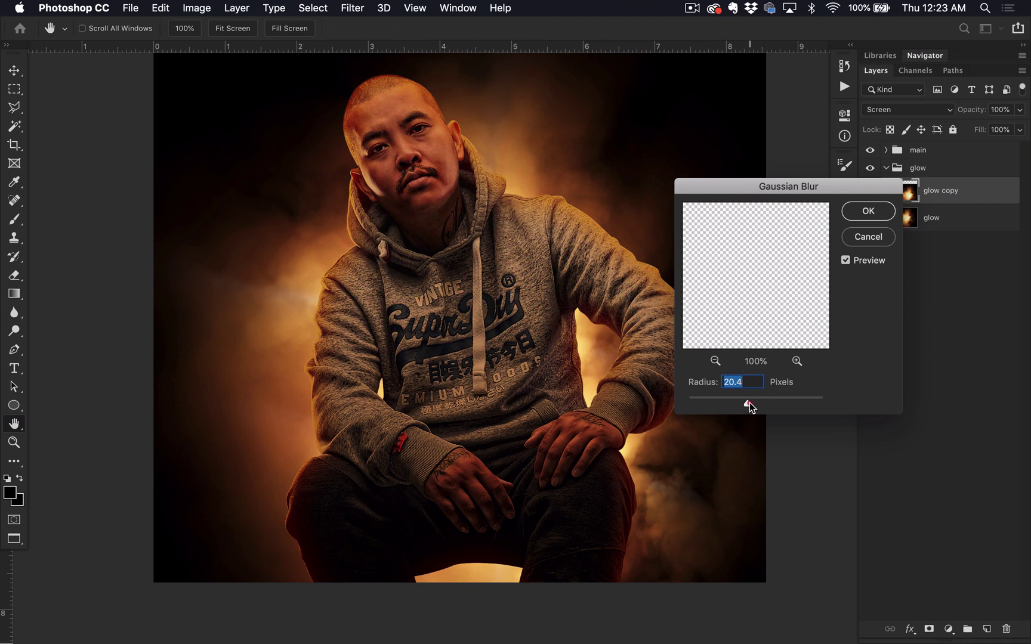
left_click_drag(747, 404, 769, 404)
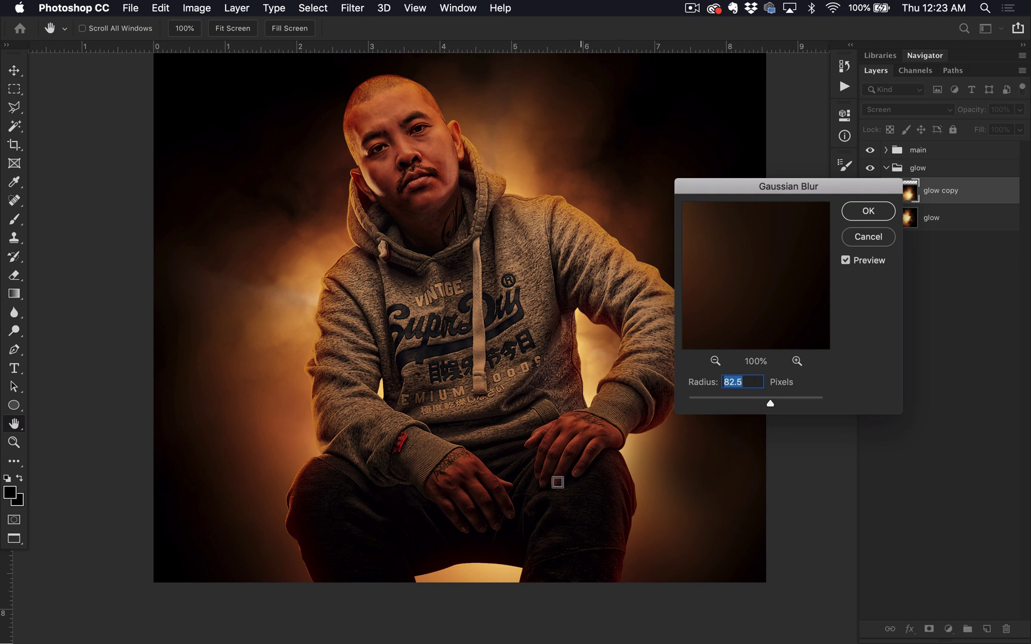
left_click(872, 212)
Compare the image with and without the blurred glow copy layer and save the document
left_click(871, 190)
left_click(871, 192)
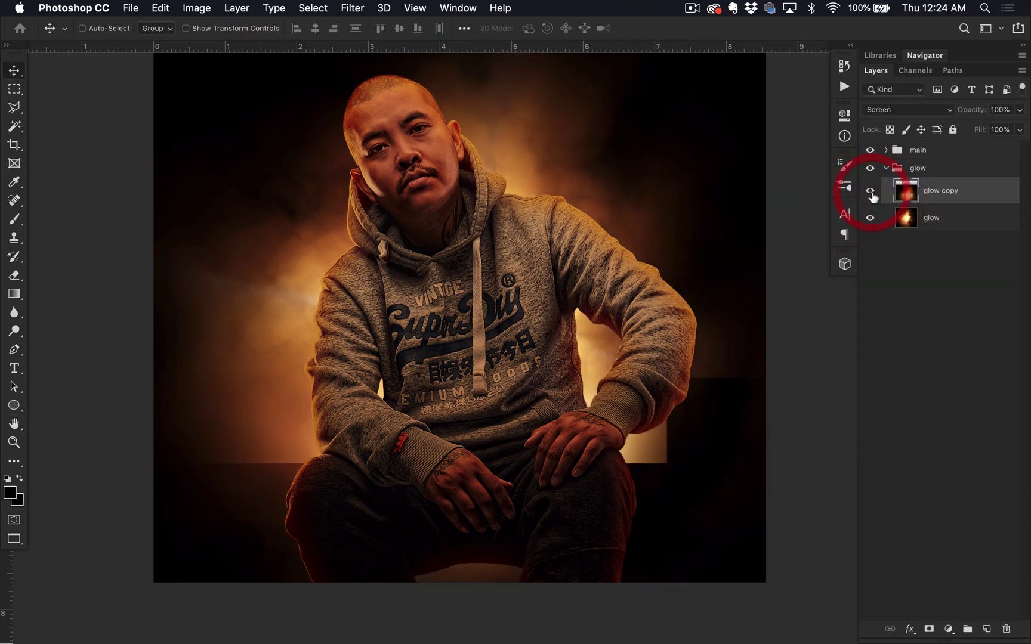
left_click(870, 191)
left_click(870, 191)
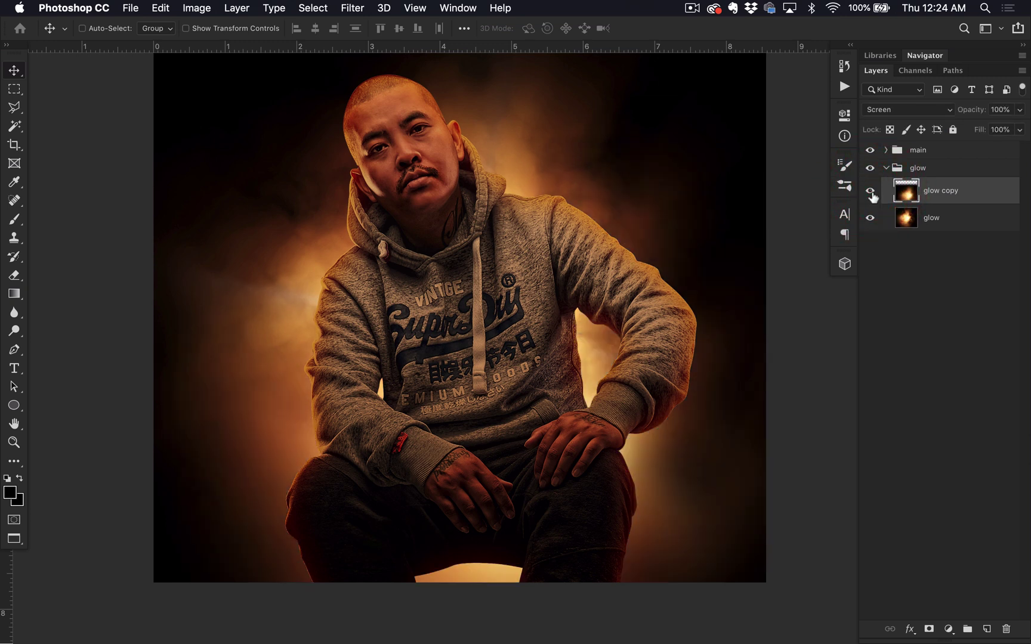
left_click_drag(640, 490, 623, 490)
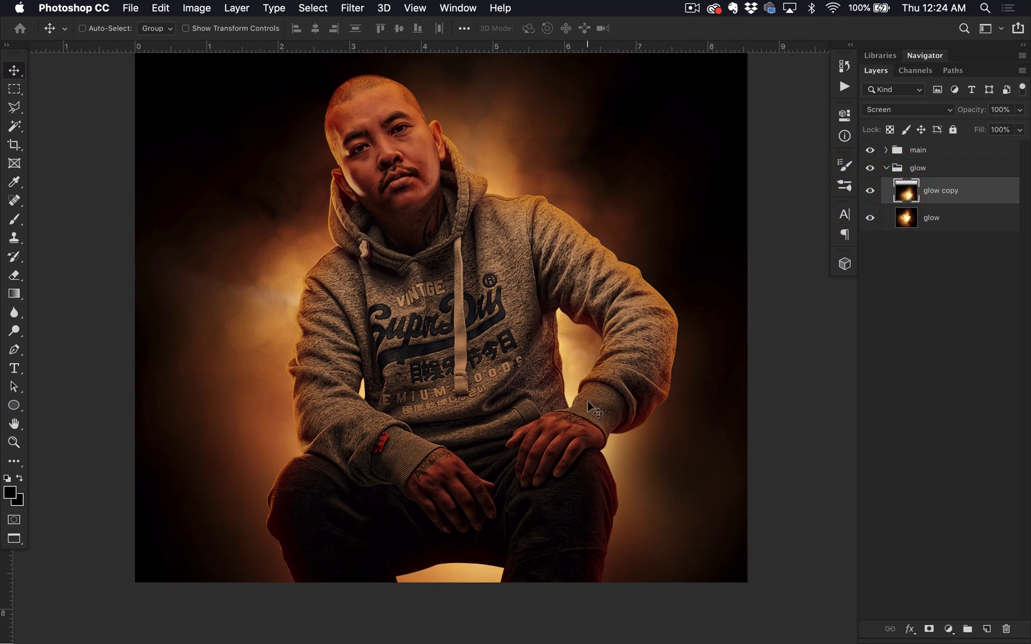
mouse_move(578, 391)
left_mouse_down()
mouse_move(568, 386)
mouse_move(590, 374)
left_mouse_up()
key("super+s")
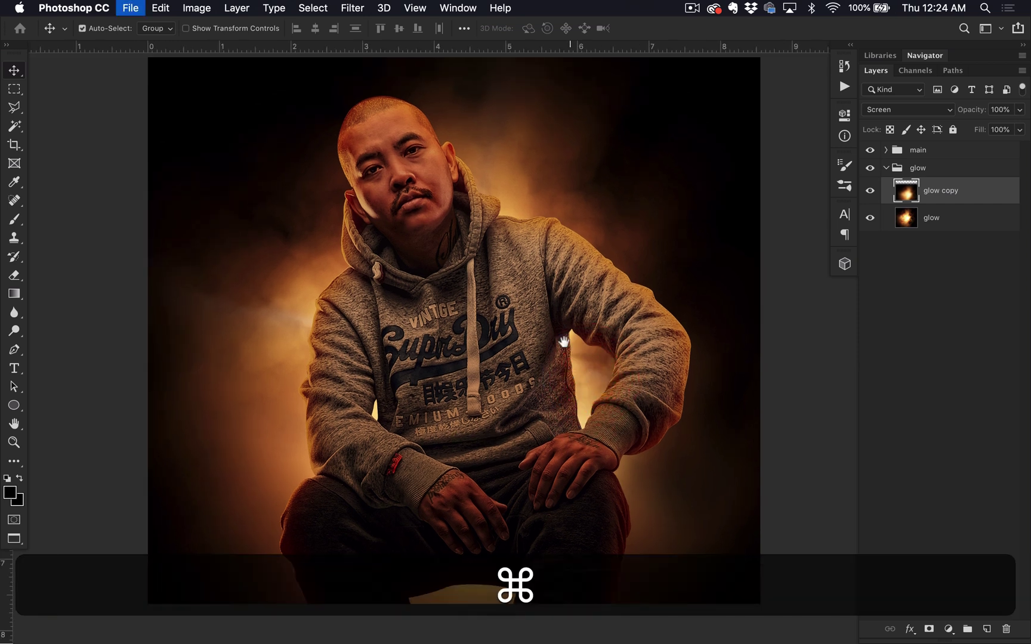
left_click_drag(566, 292, 571, 294)
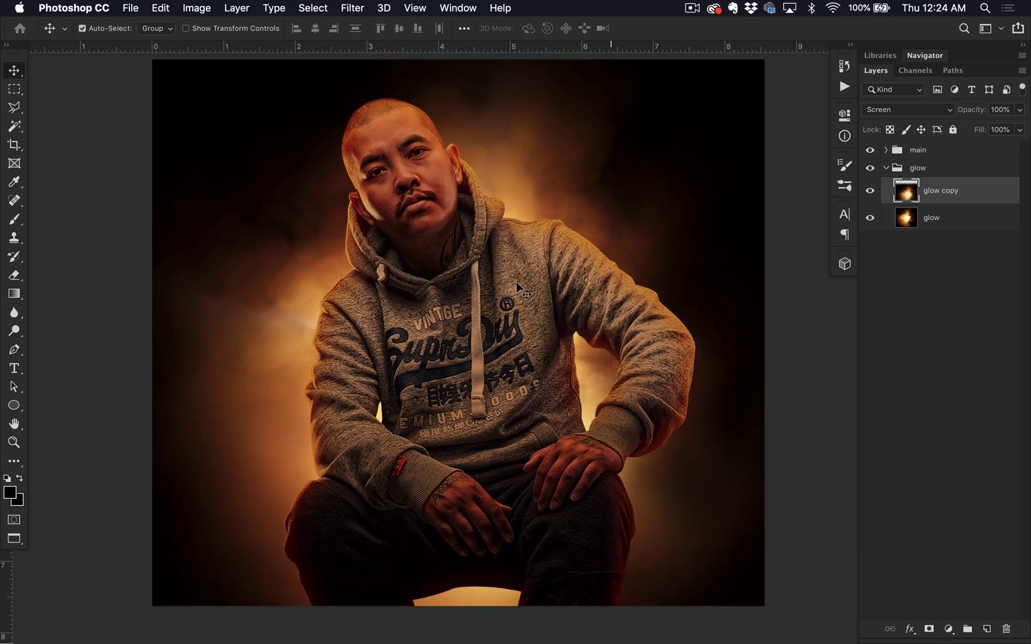
Compare the man with and without the adj and inner glow groups inside the main group and save the document
left_click(885, 167, "super")
left_click(885, 151)
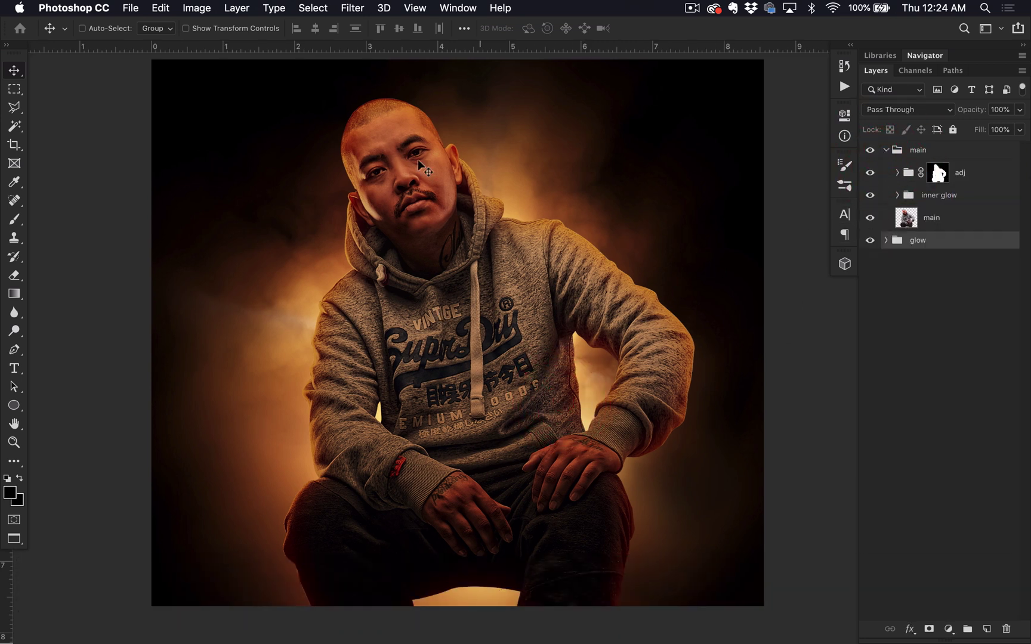
left_click(871, 173)
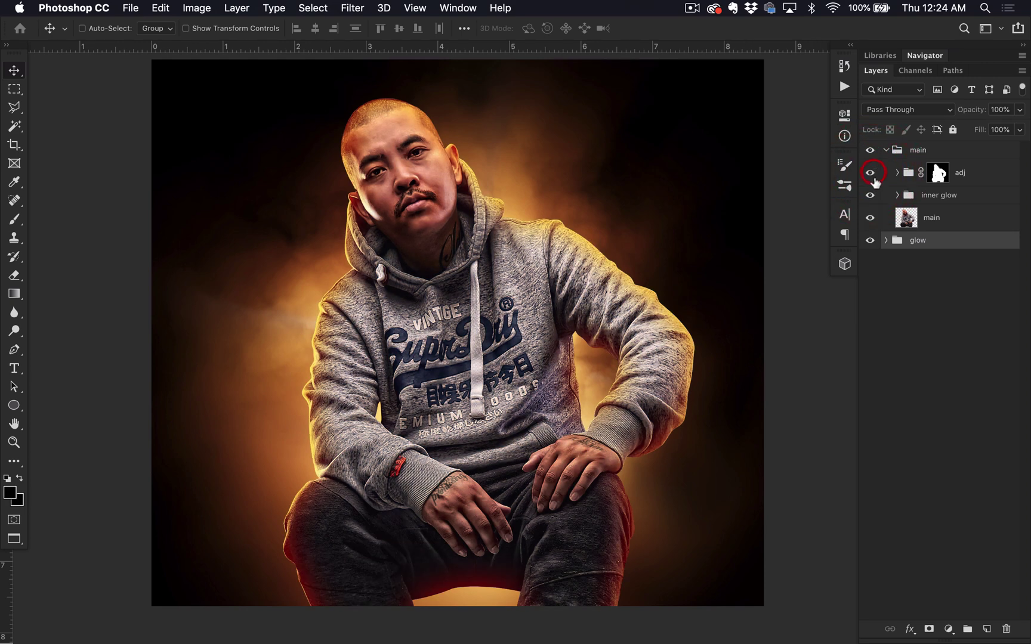
left_click(871, 173)
left_click(869, 196)
left_click(869, 195)
key("super")
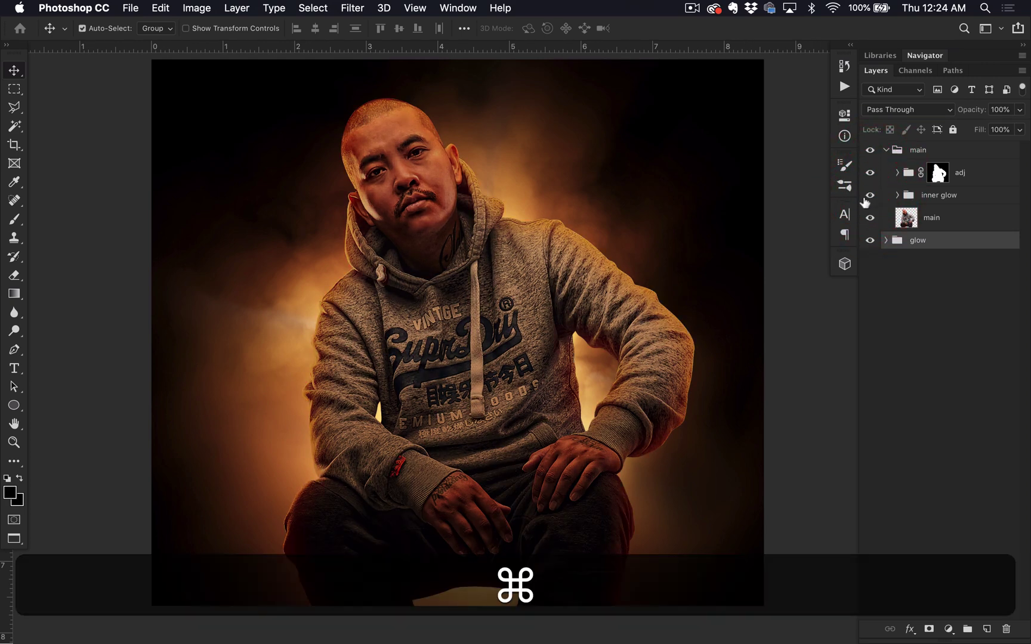
key("super+s")
left_click_drag(623, 299, 626, 310)
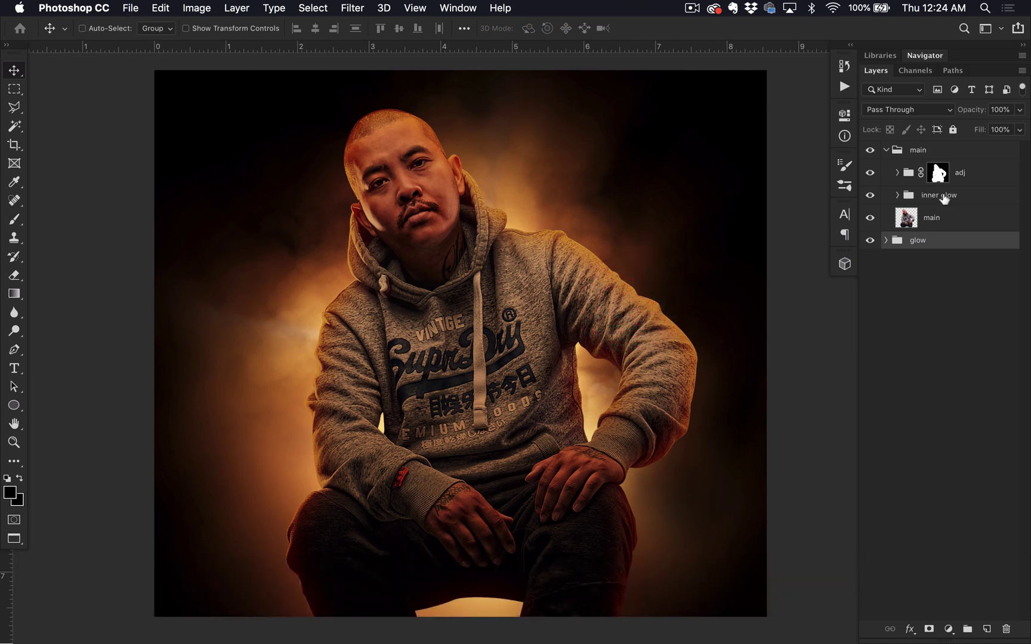
Add a white layer mask to the inner glow group
left_click(943, 197)
left_click(871, 197)
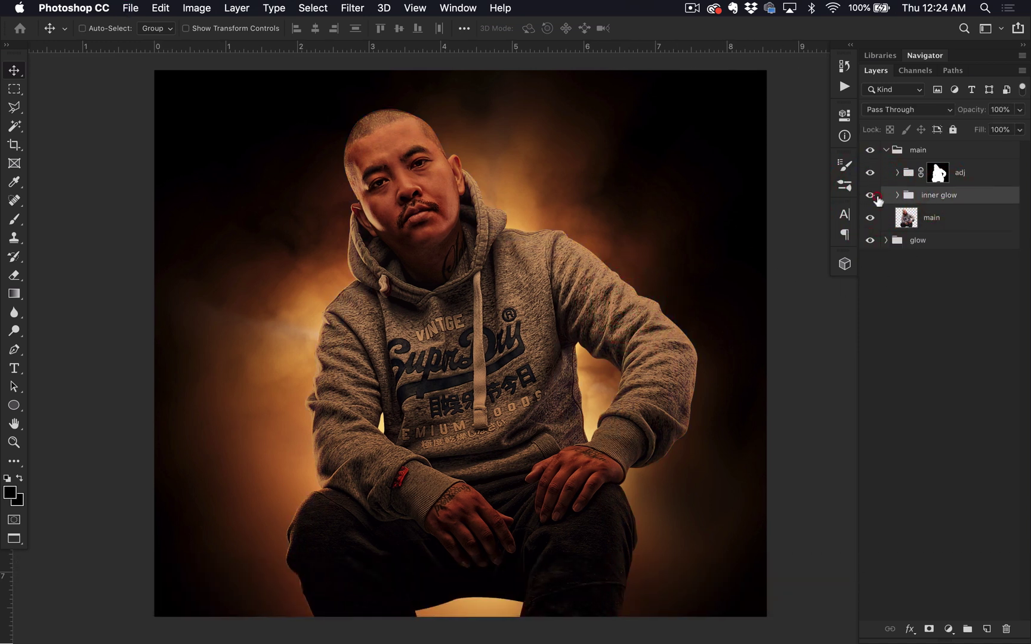
left_click(929, 628)
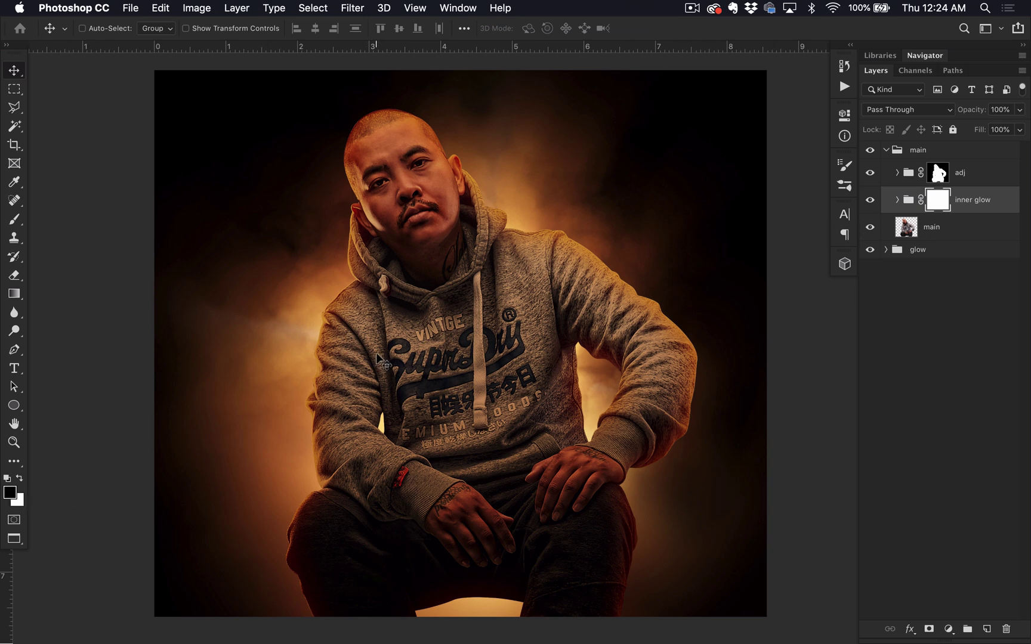
Set up the Brush tool with the Soft Round Pressure Size tip at 492 px and 0% hardness
key("b")
key("shift")
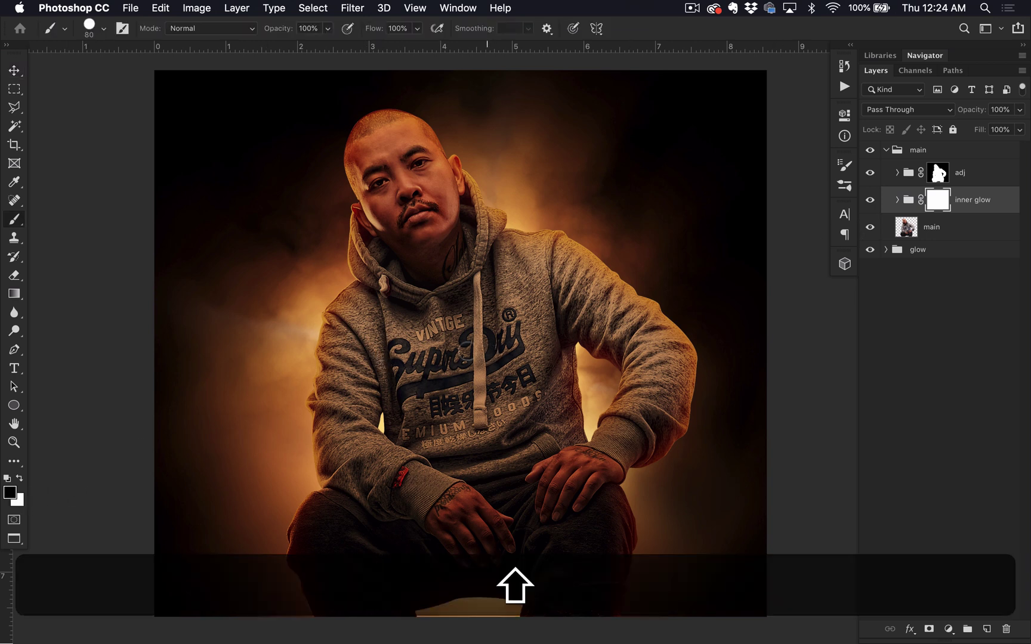
left_click(103, 28)
mouse_move(168, 105)
left_mouse_down()
mouse_move(96, 103)
mouse_move(156, 73)
left_mouse_up()
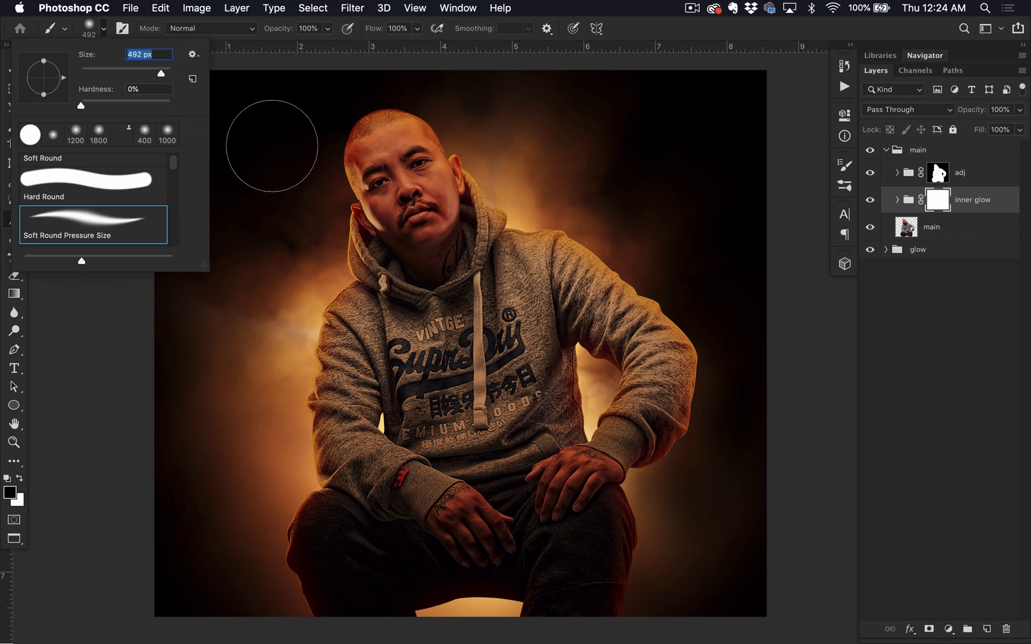
key("Return")
Paint black on the inner glow mask around the top of the man's head to hide the glow there
left_click(342, 129)
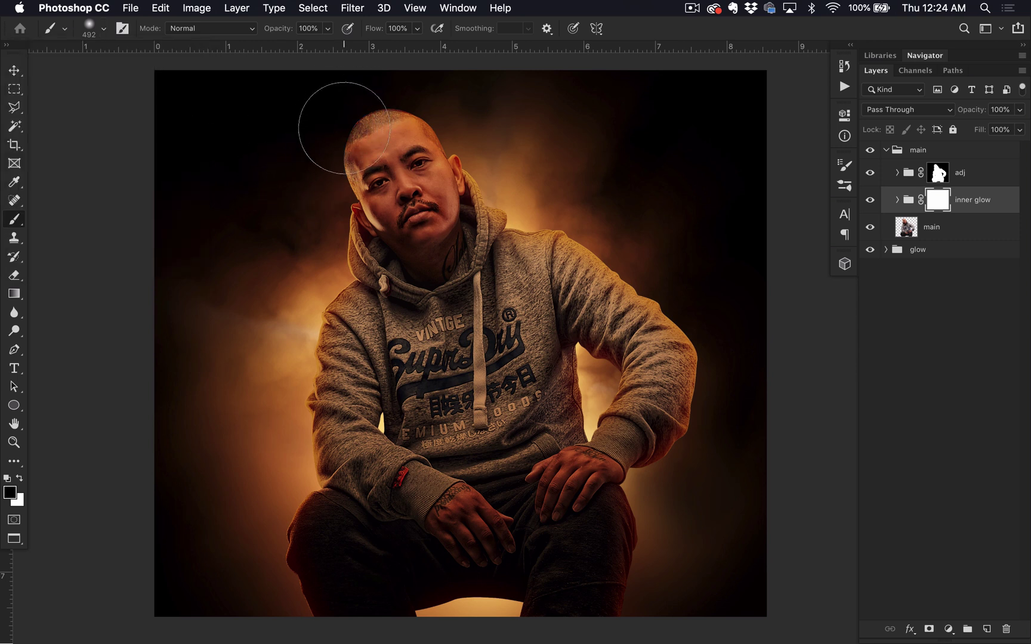
left_click(387, 91)
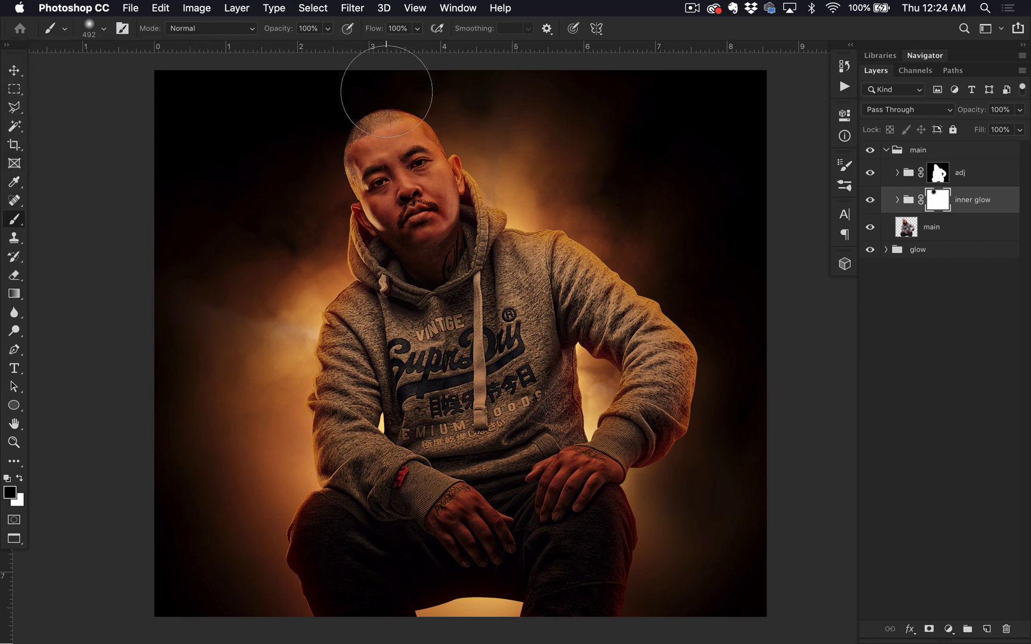
left_click(103, 28)
left_click(104, 30)
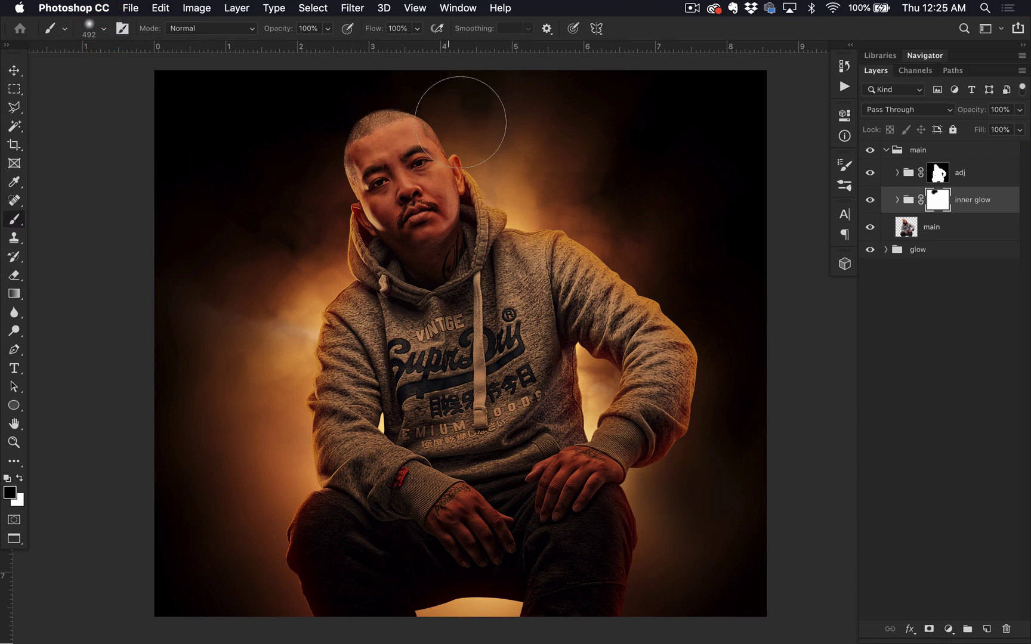
left_click_drag(359, 100, 346, 127)
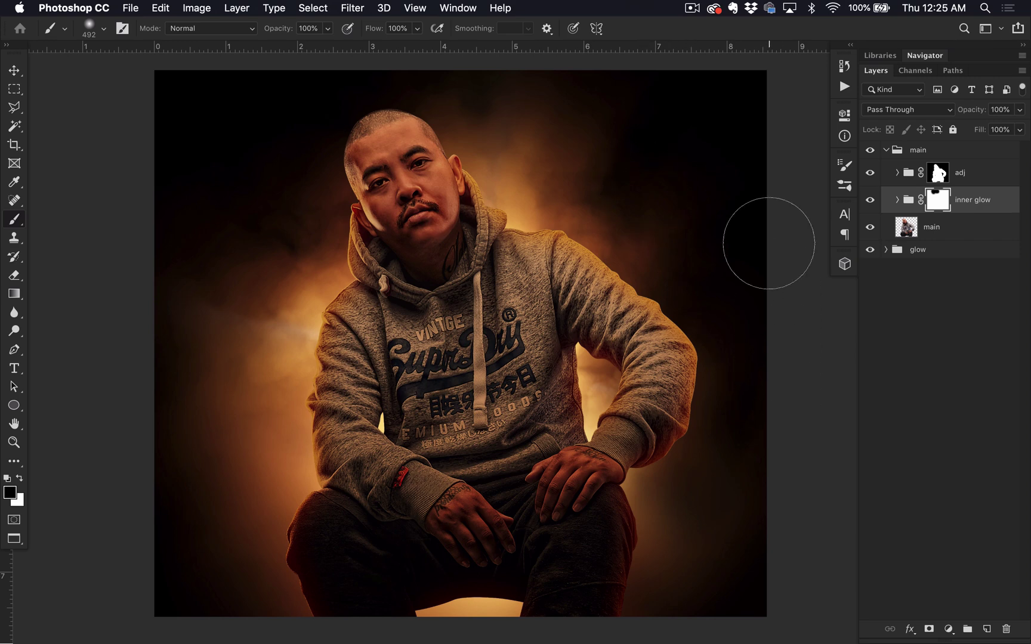
key("super")
key("super+0")
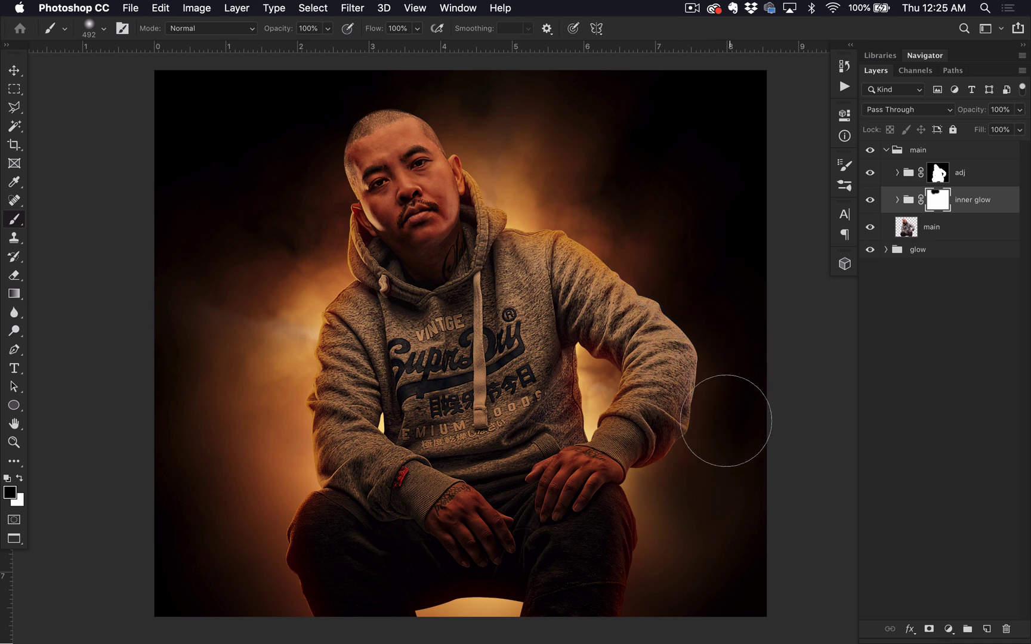
Paint black on the inner glow mask along the outer edge of the bent arm and shoulder to hide the glow there
left_click_drag(656, 274, 671, 290)
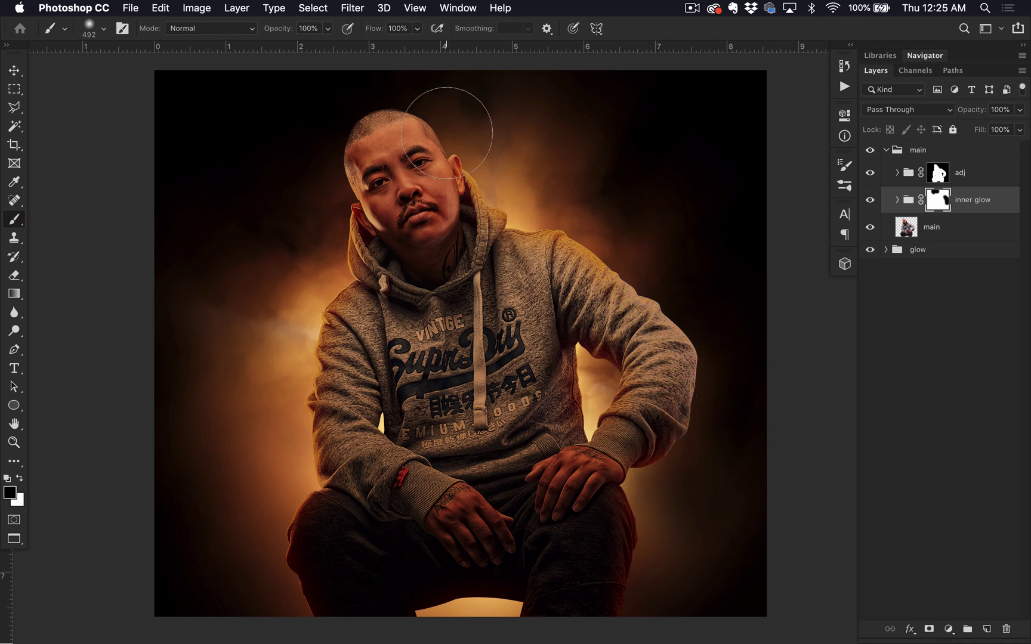
key("space")
mouse_move(716, 445)
left_mouse_down()
mouse_move(728, 395)
mouse_move(703, 427)
left_mouse_up()
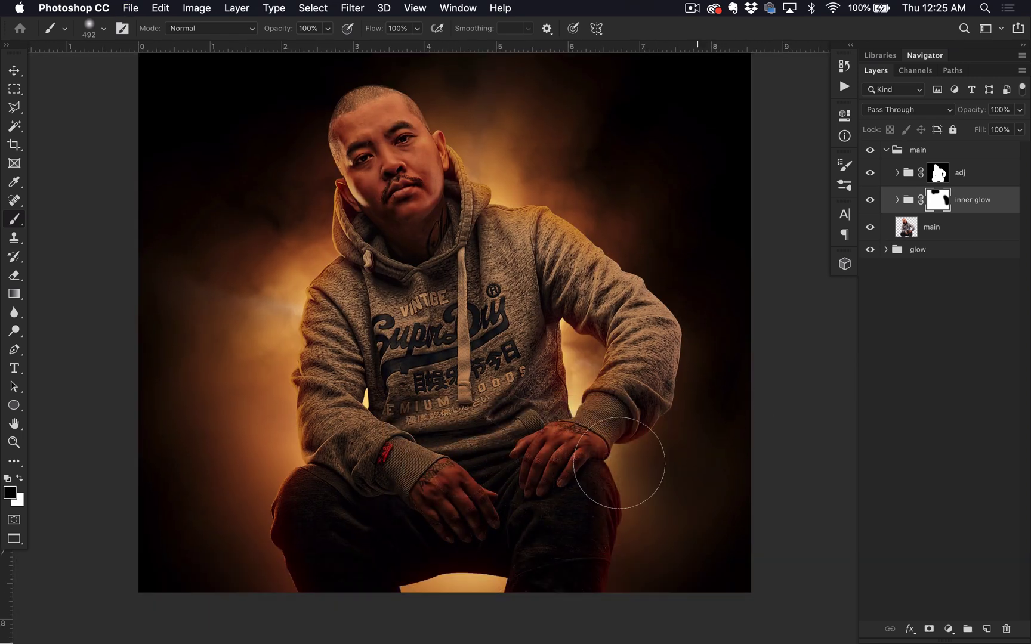
key("space")
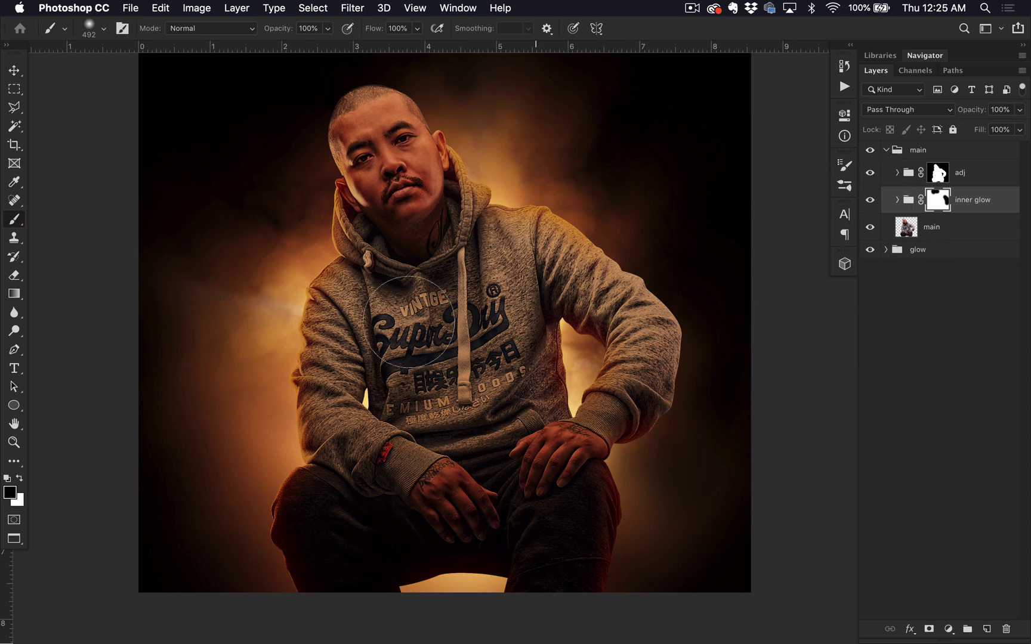
key("super")
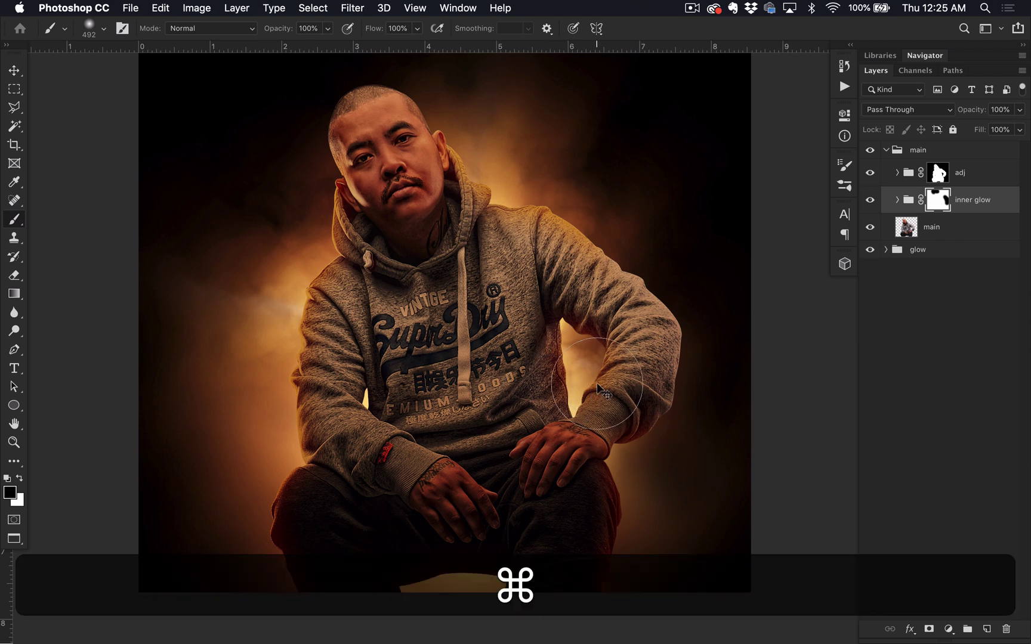
scroll(641, 407, "left", 1)
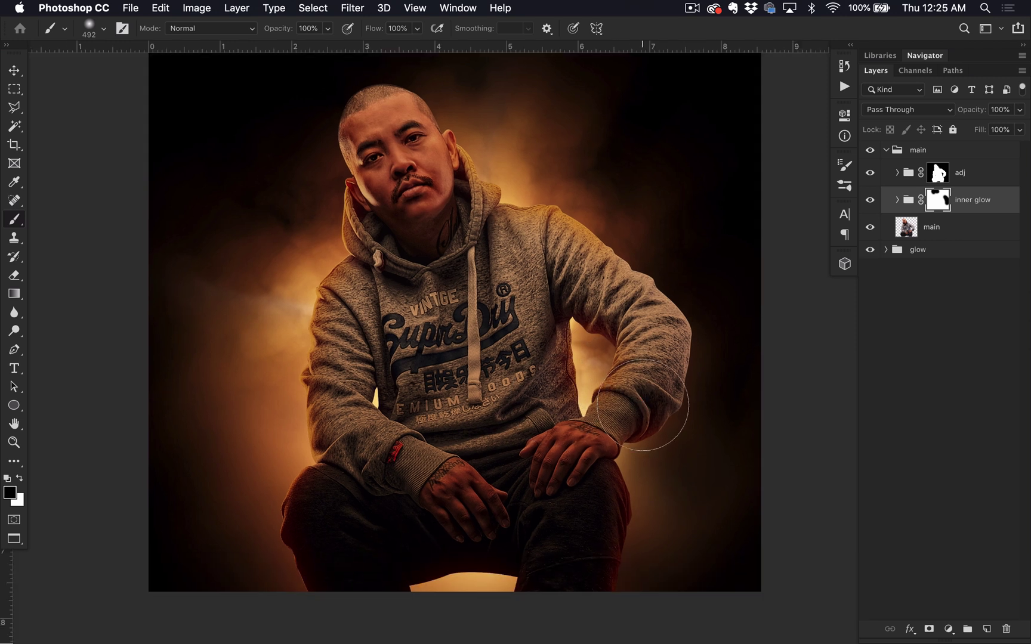
Recheck the man with and without the adj group and the masked inner glow group, and save the document
left_click(886, 150, "super")
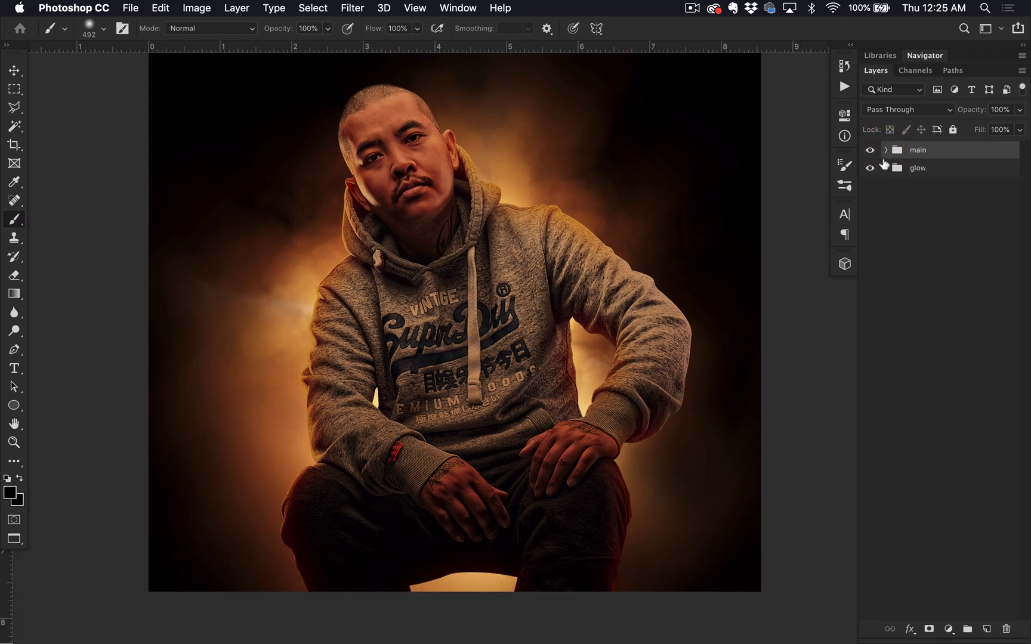
left_click(885, 151)
left_click(870, 173)
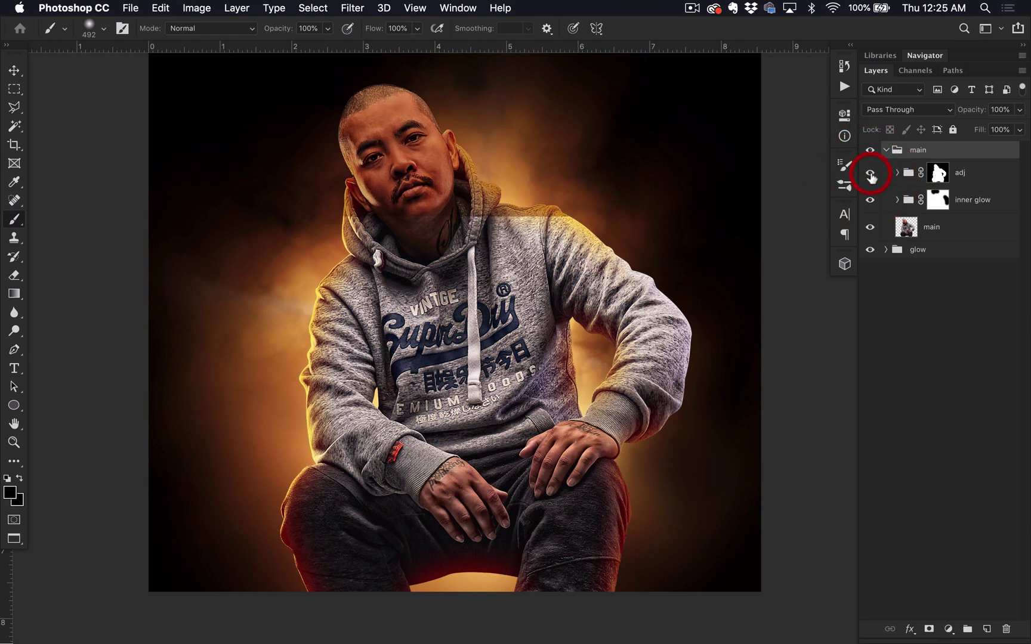
left_click(869, 172)
left_click(870, 198)
left_click(869, 174)
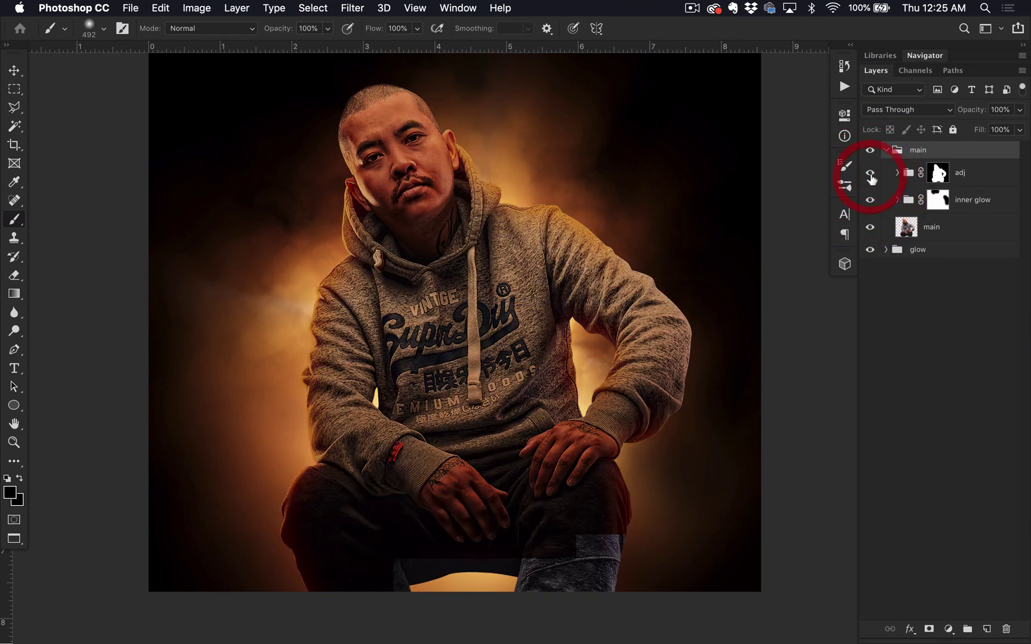
left_click_drag(871, 199, 870, 175)
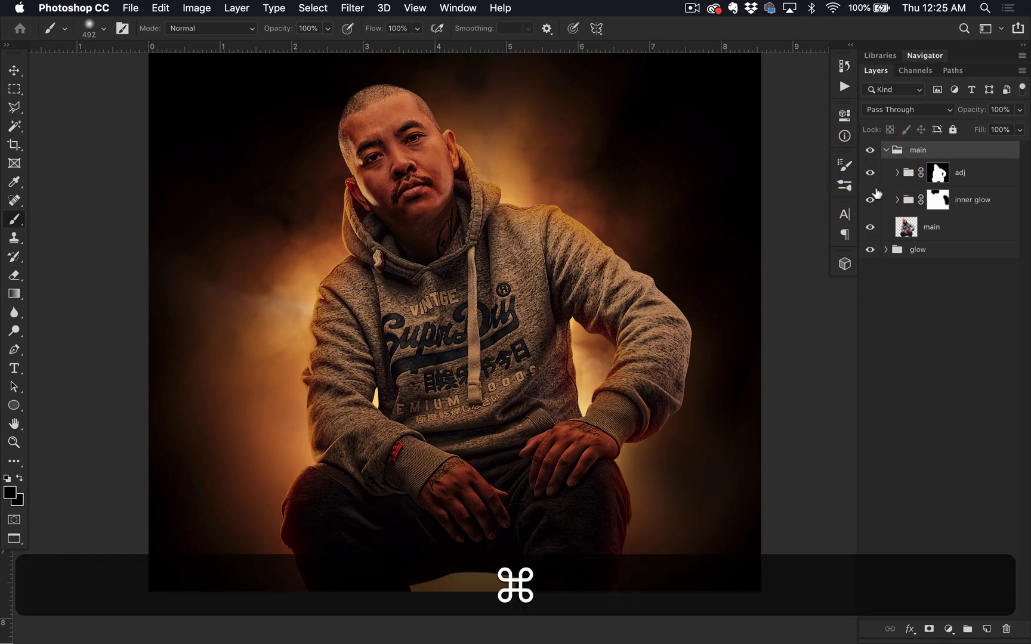
key("super+s")
left_click_drag(598, 376, 600, 385)
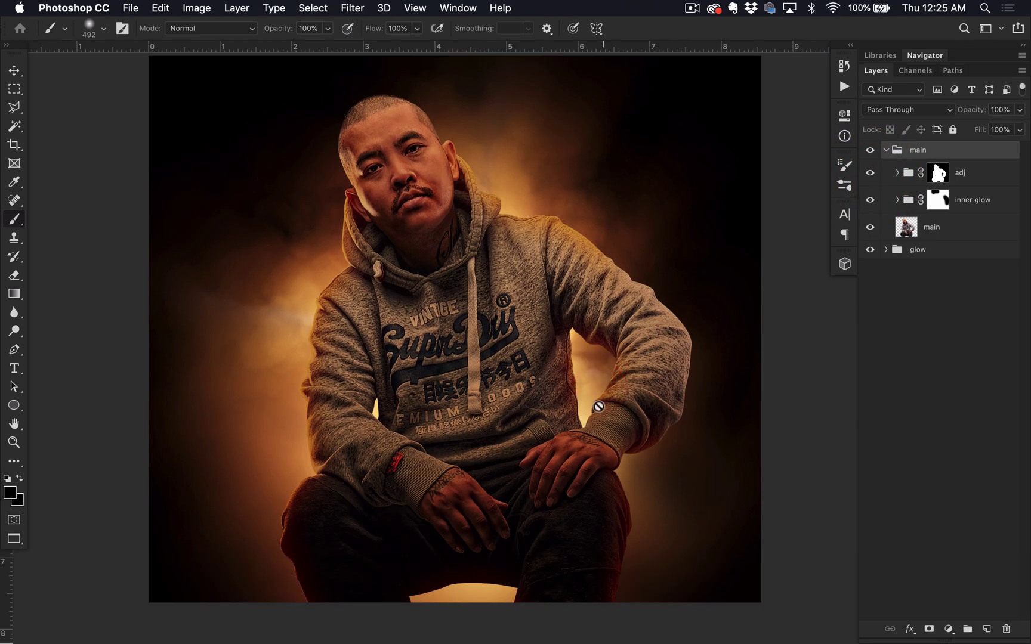
Load the main layer's outline as a selection and add a new empty layer above the adj group
left_click_drag(654, 426, 663, 420)
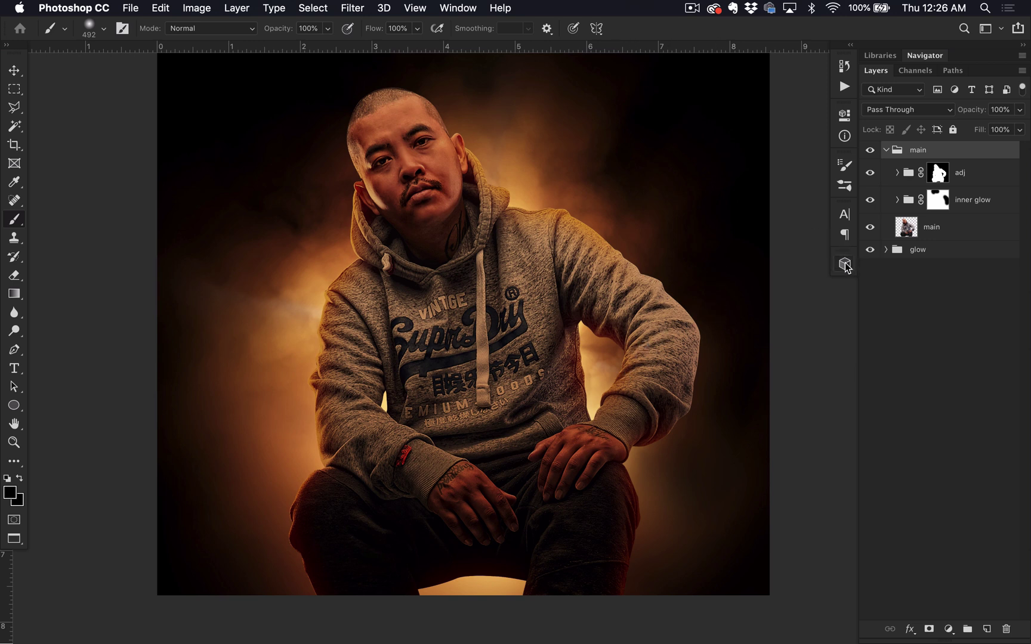
left_click(947, 231)
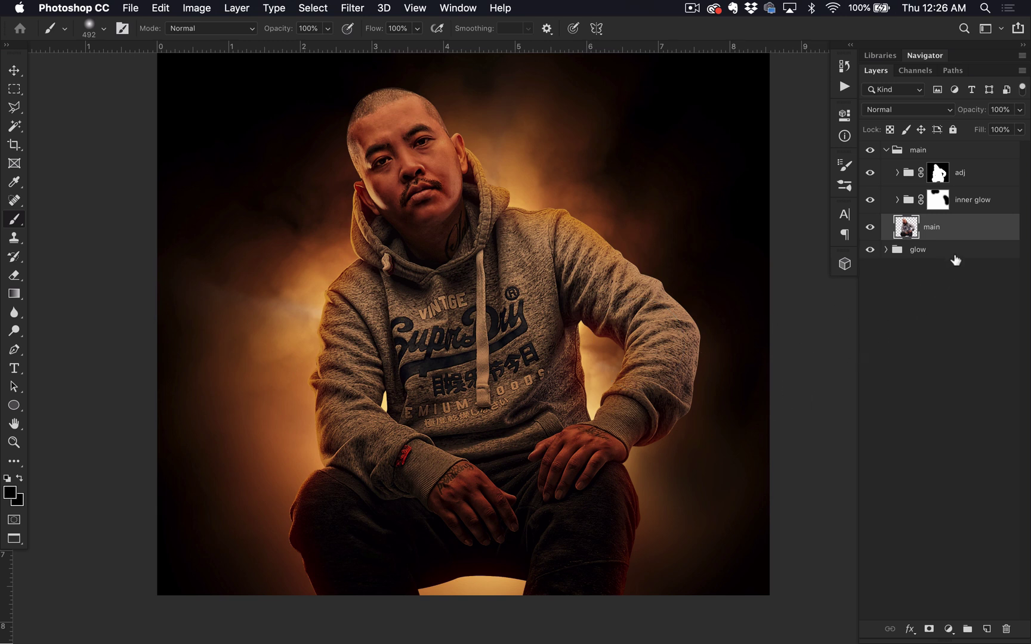
left_click(925, 225, "super")
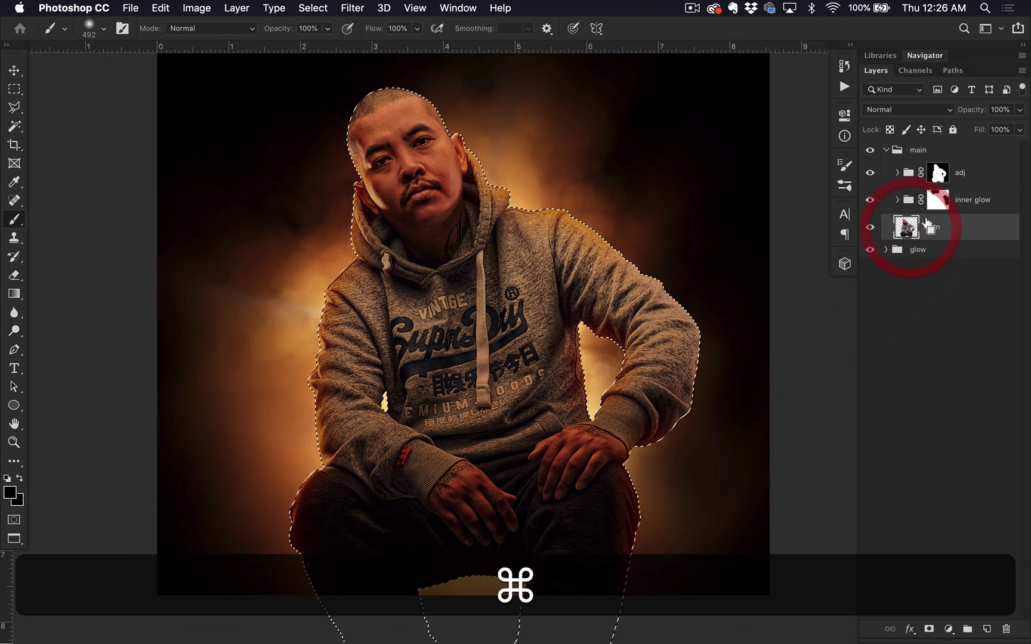
left_click(987, 173)
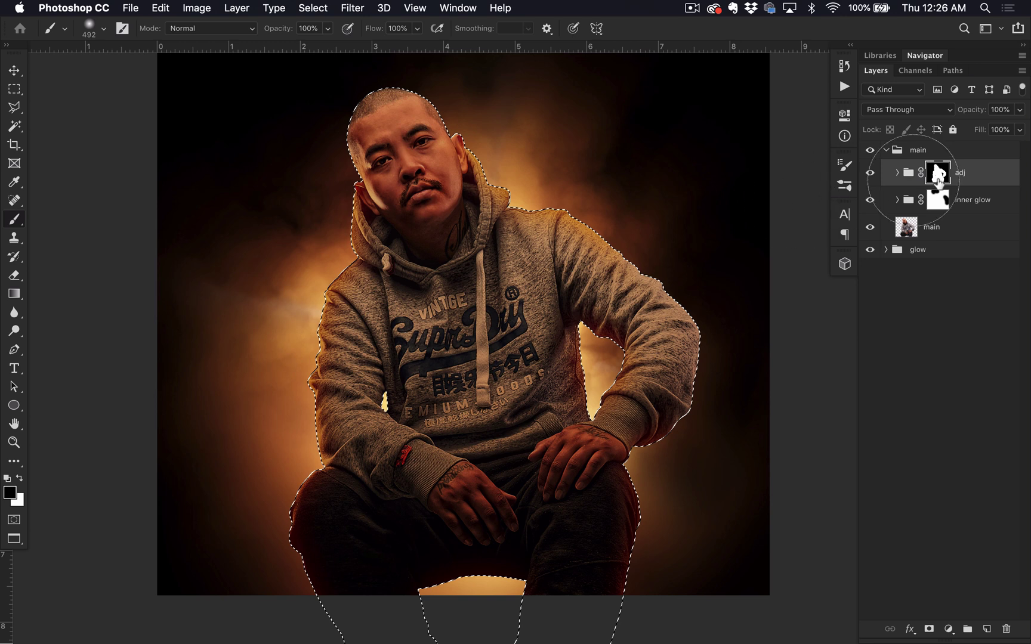
left_click(987, 630)
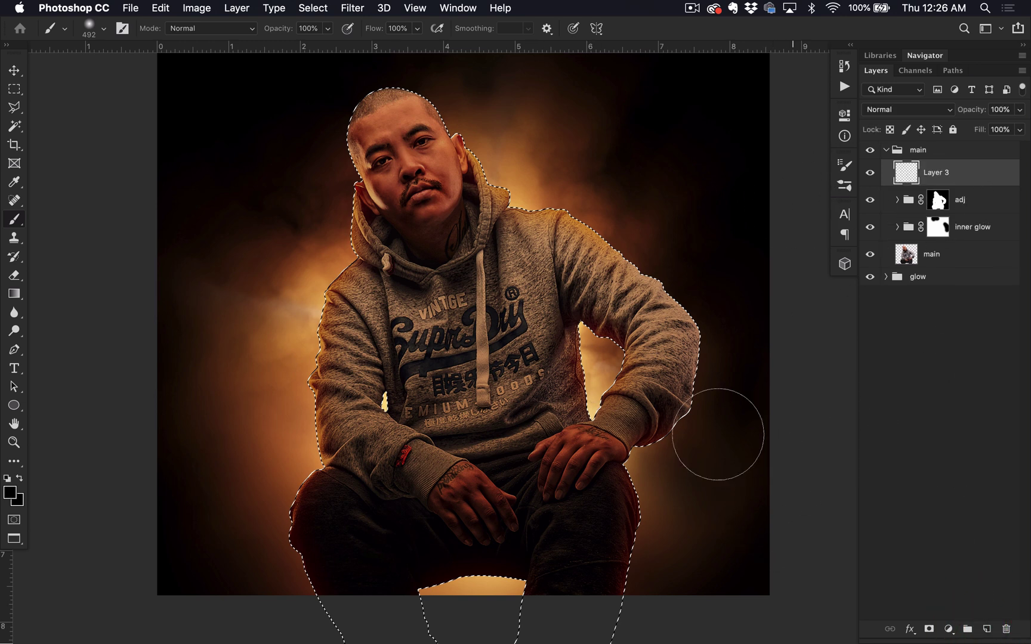
Fill the man's selected outline with white (ffffff) on the new empty layer and clear the selection
left_click(10, 492)
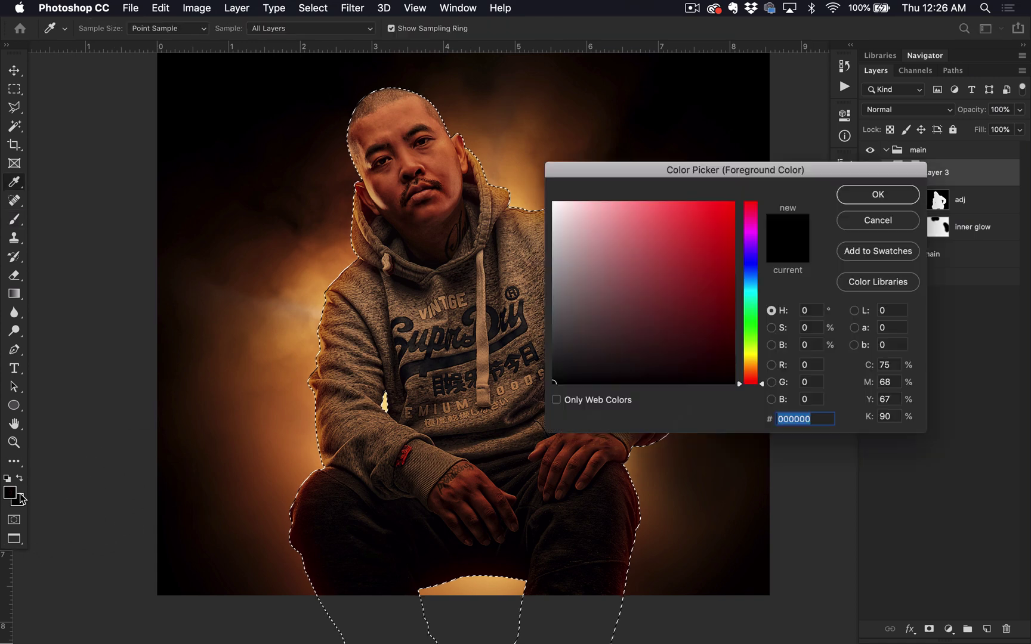
type("ffffff")
left_click(878, 195)
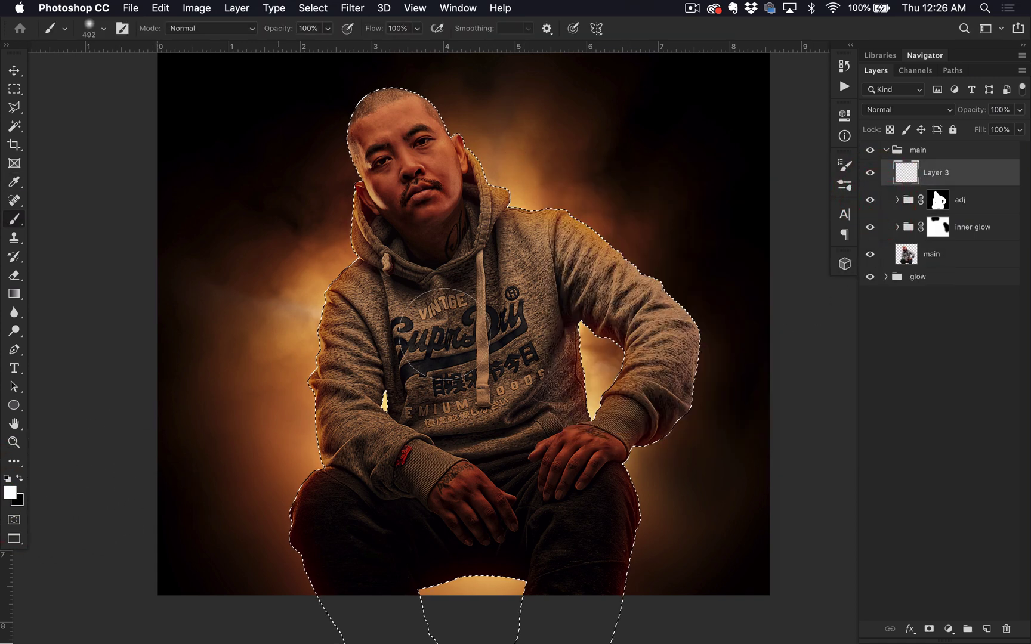
key("alt+BackSpace")
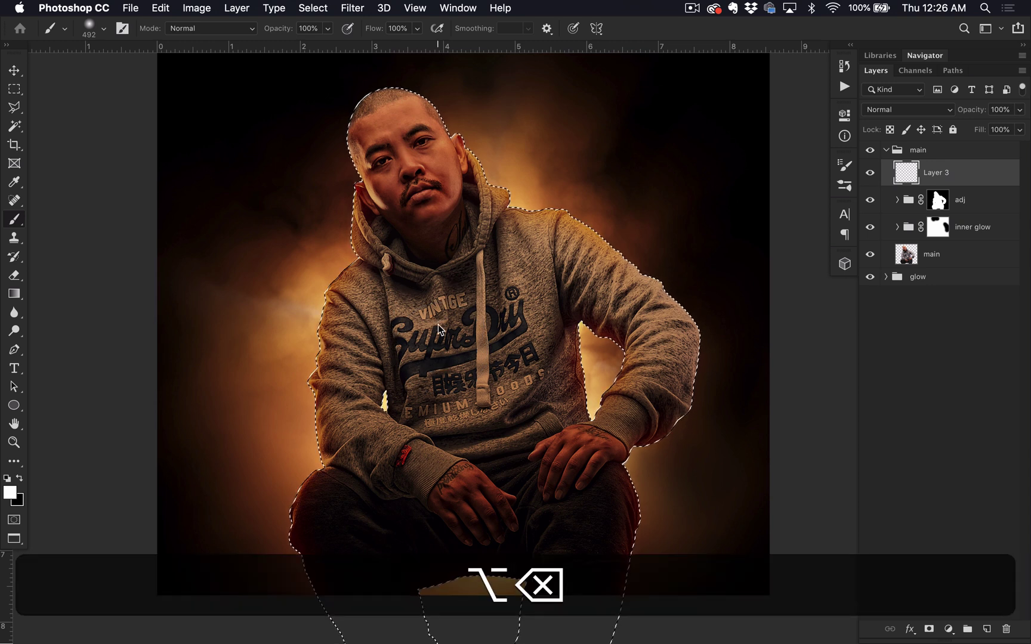
key("super+d")
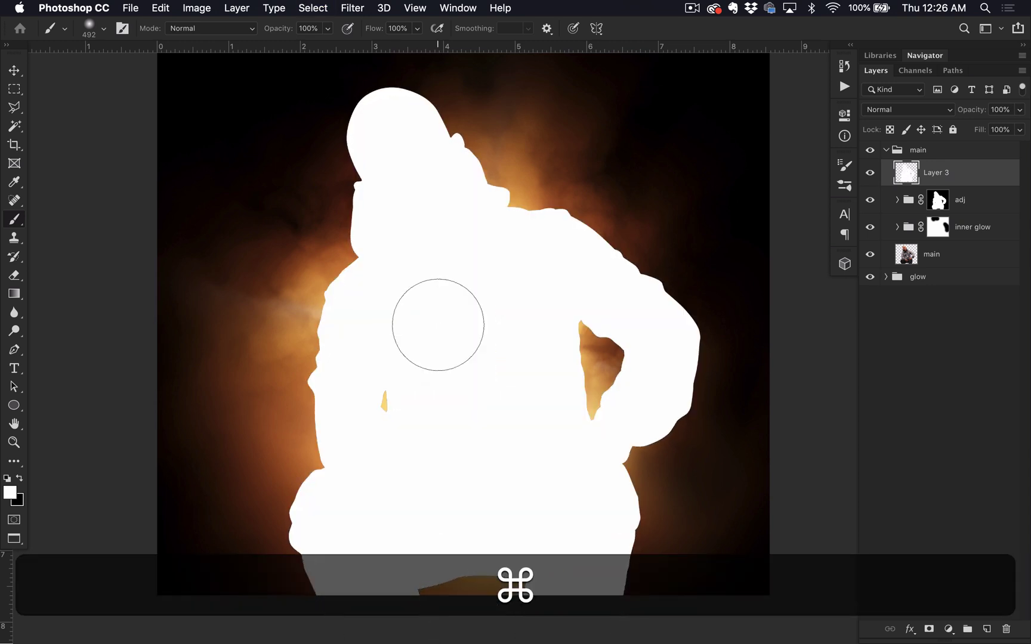
Duplicate the white silhouette layer and invert the copy to black
key("super+j")
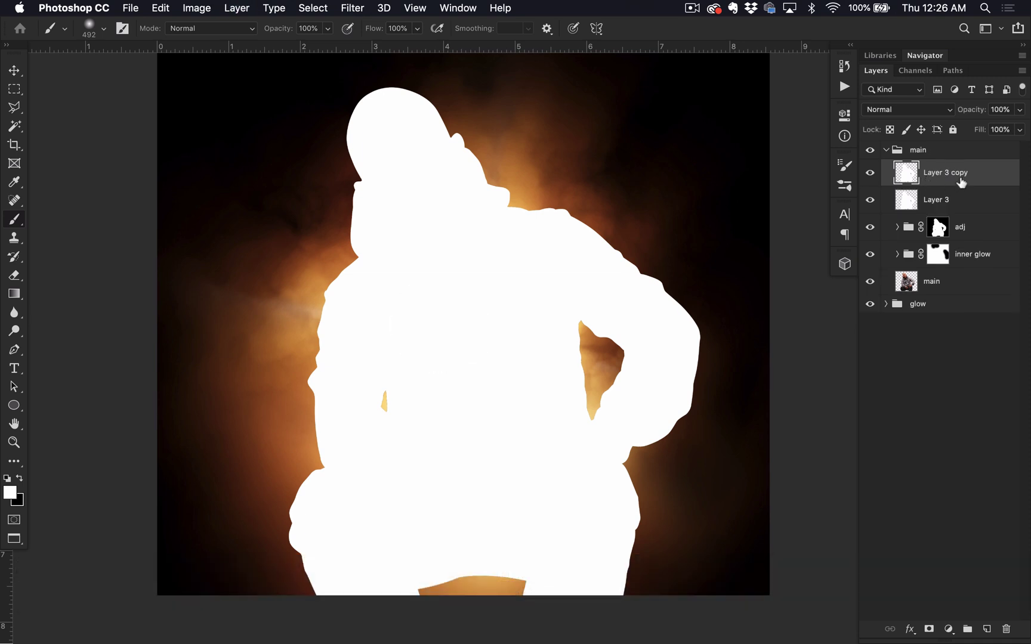
key("super+i")
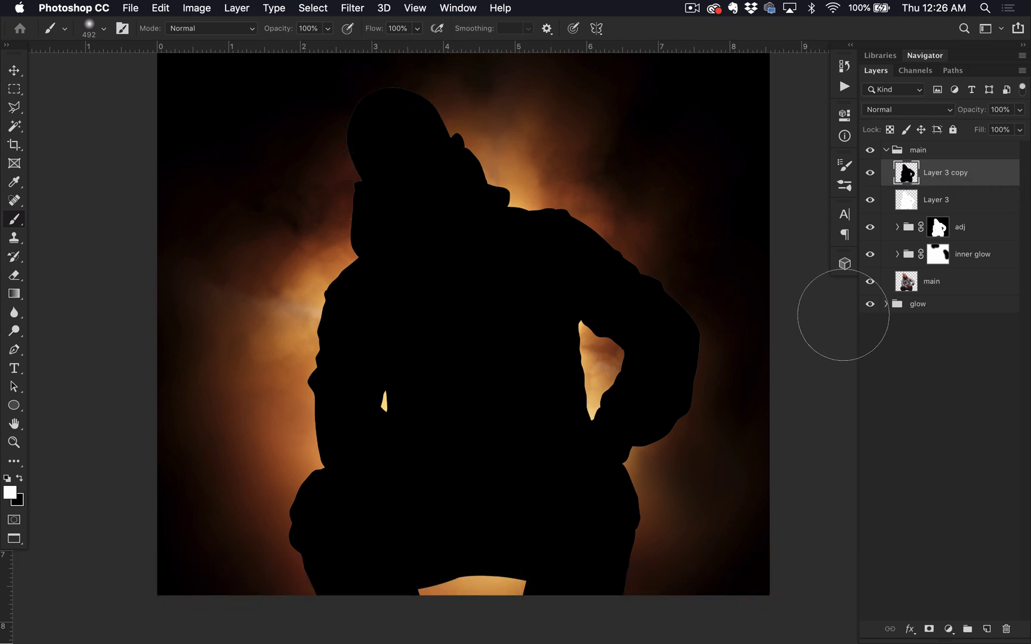
left_click(981, 173)
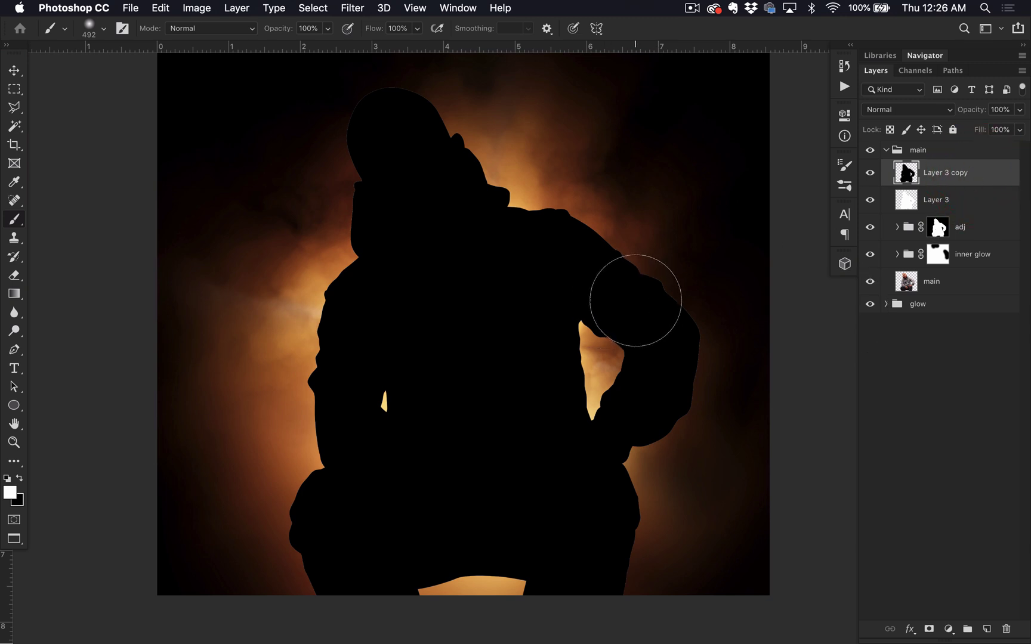
Nudge the black silhouette copy slightly downward to expose a thin white rim along the man's upper edges
key("v")
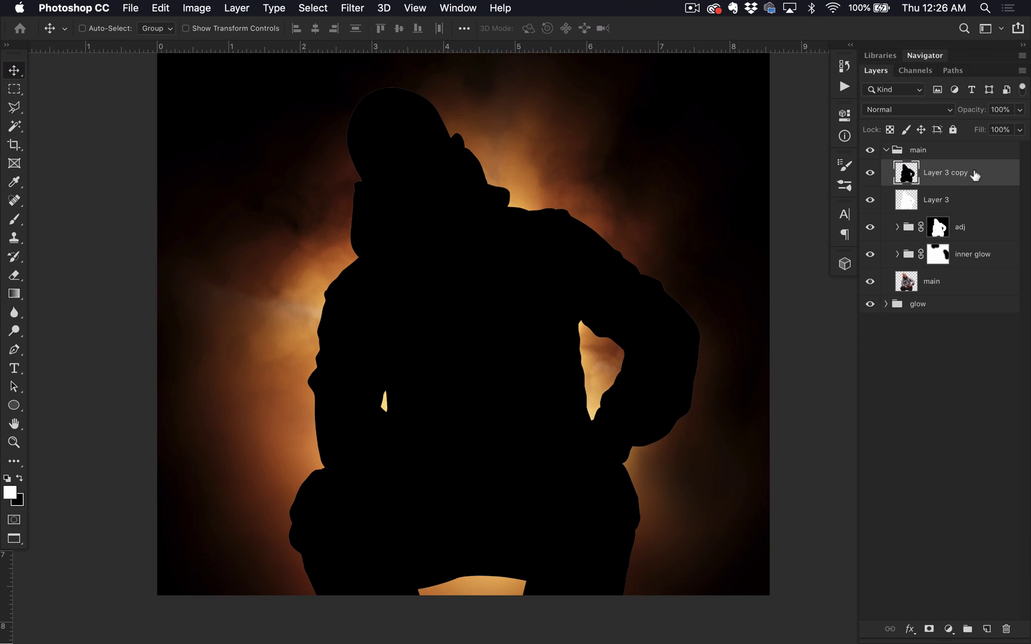
key("Down")
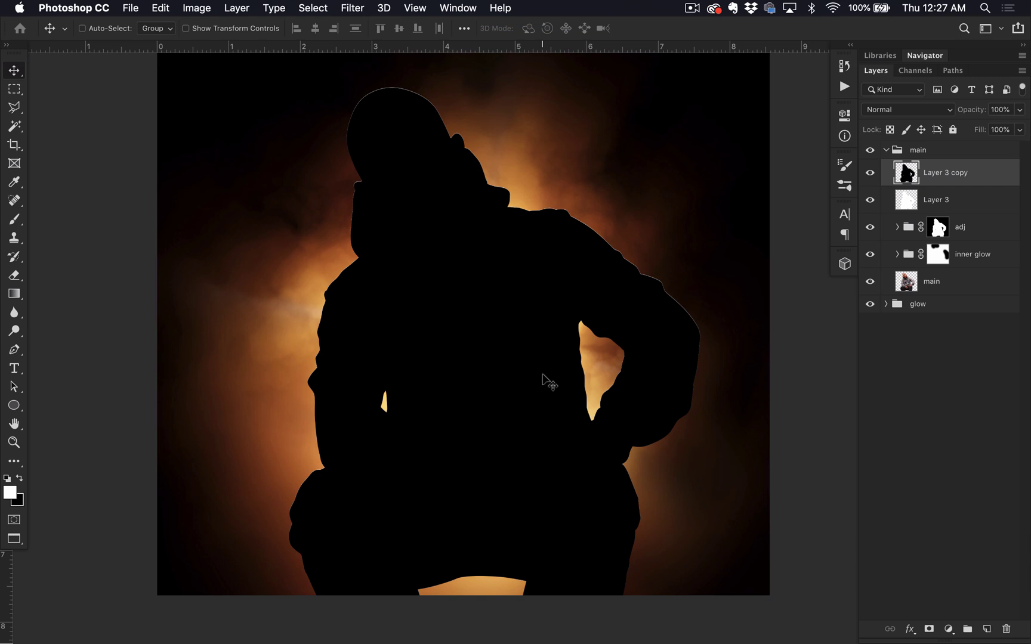
key("Down")
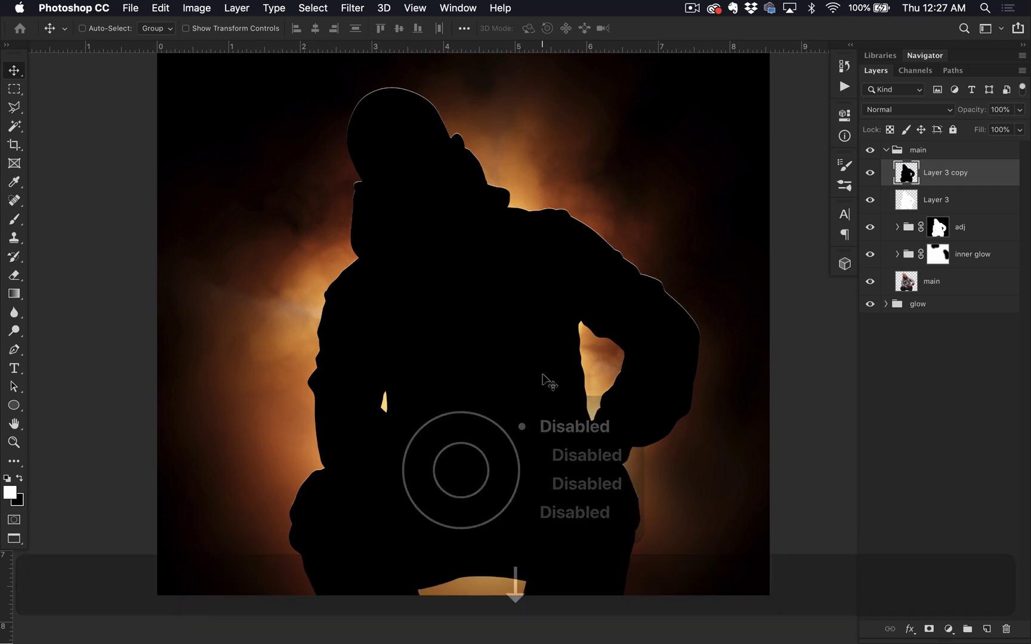
key("Up")
key("Up")
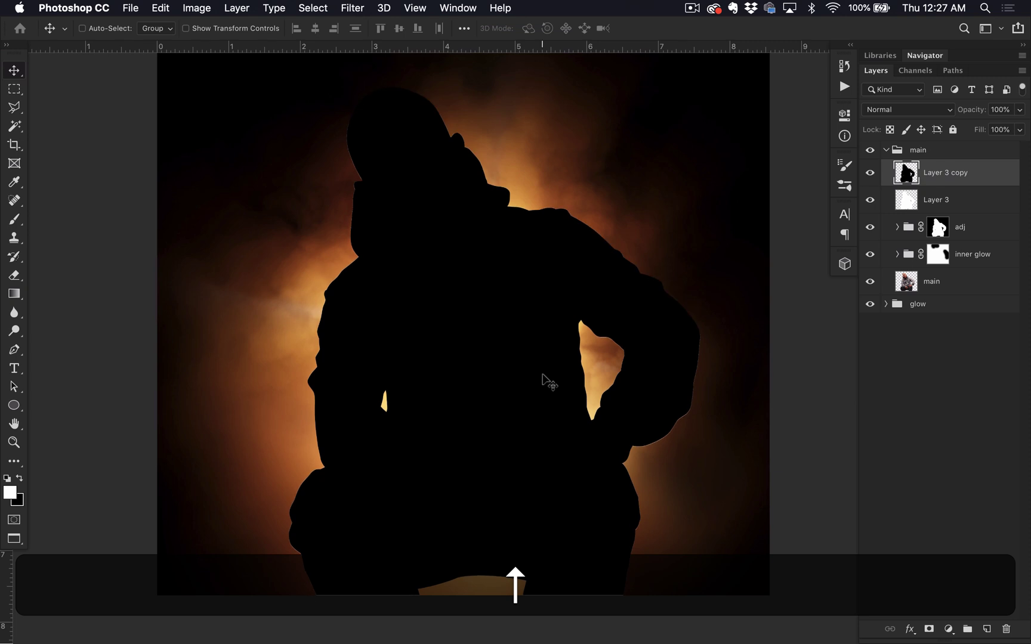
key("Down")
key("Down")
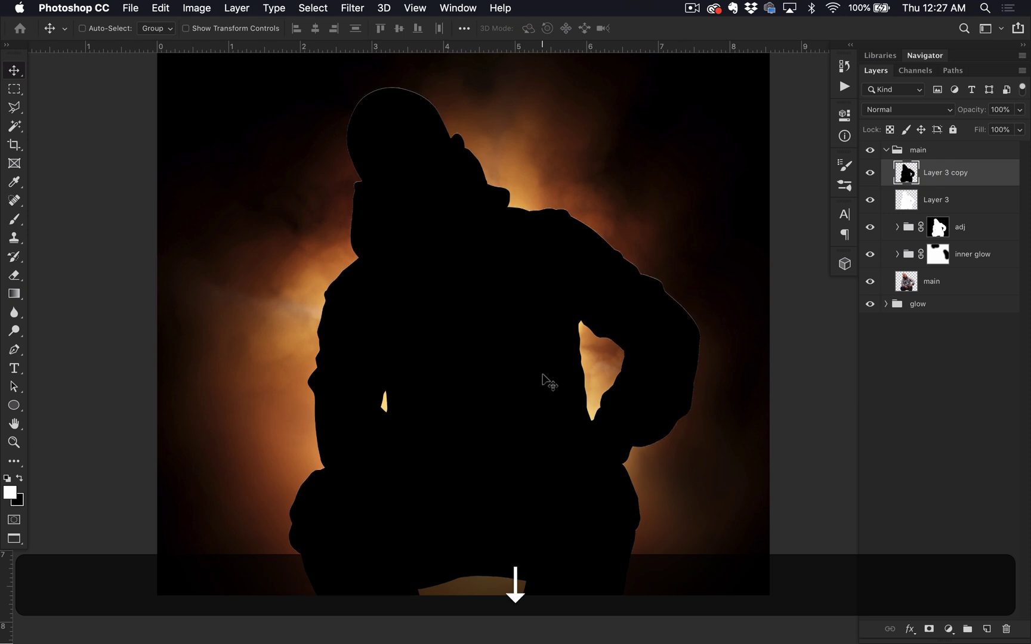
key("Down")
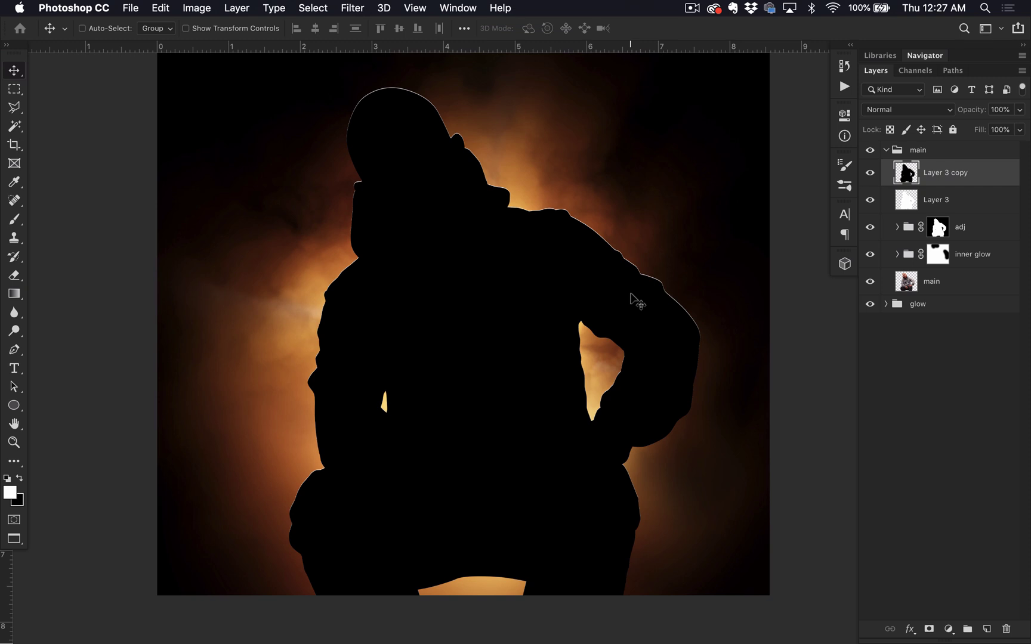
Cut the black copy's outline out of the white Layer 3, clear the selection and delete the black copy
key("super")
left_click(906, 173, "super")
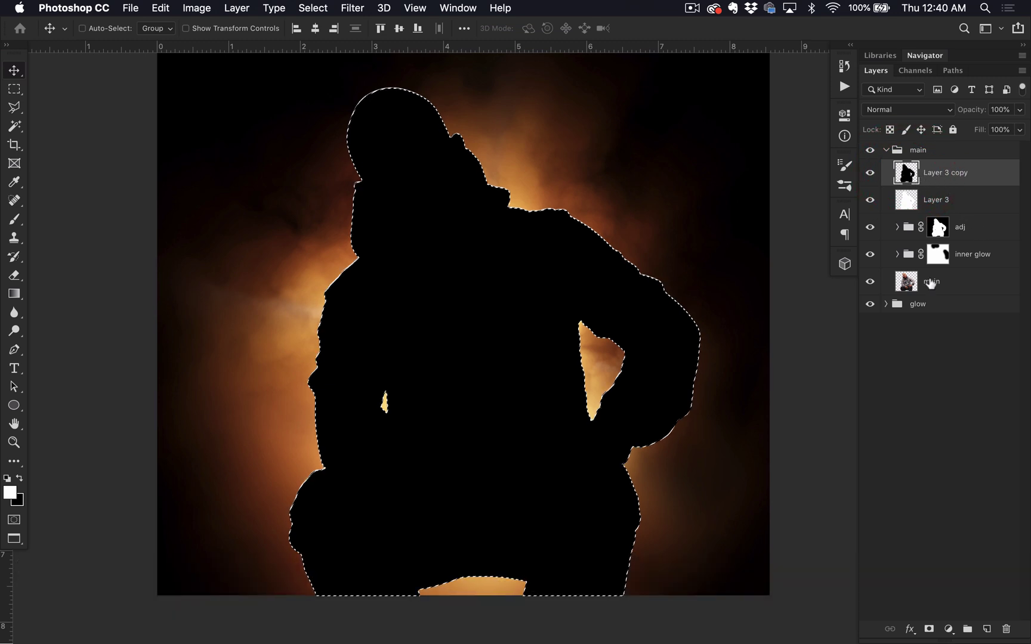
left_click(961, 203)
key("BackSpace")
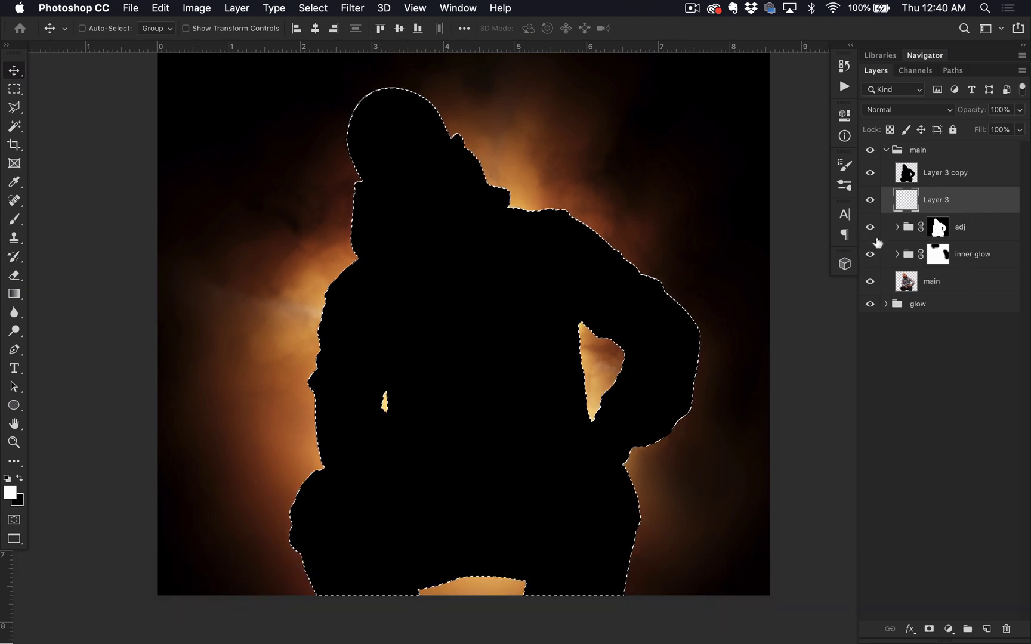
key("super+d")
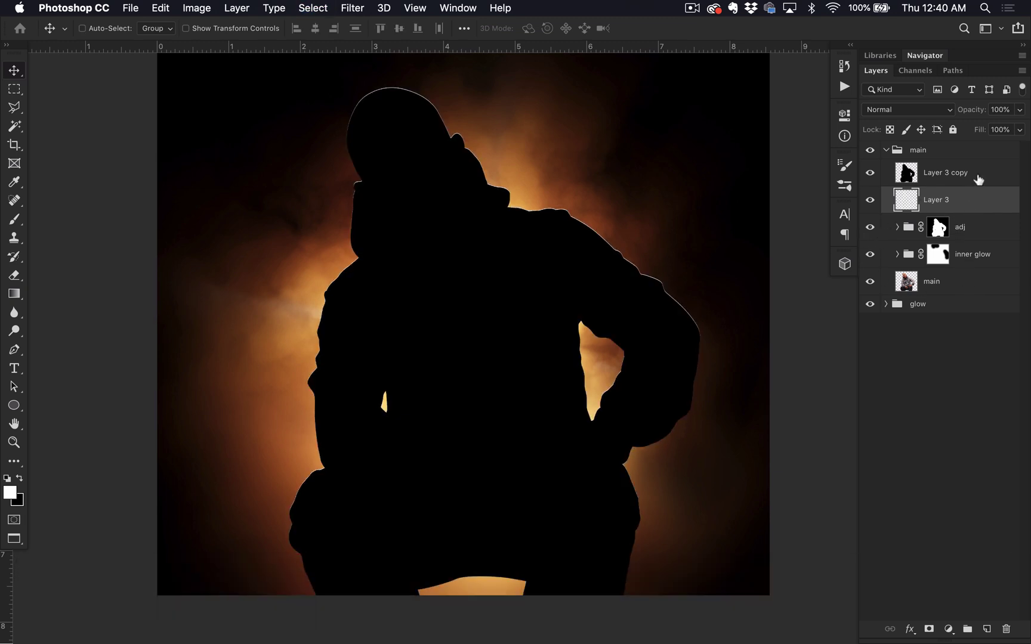
left_click(977, 174)
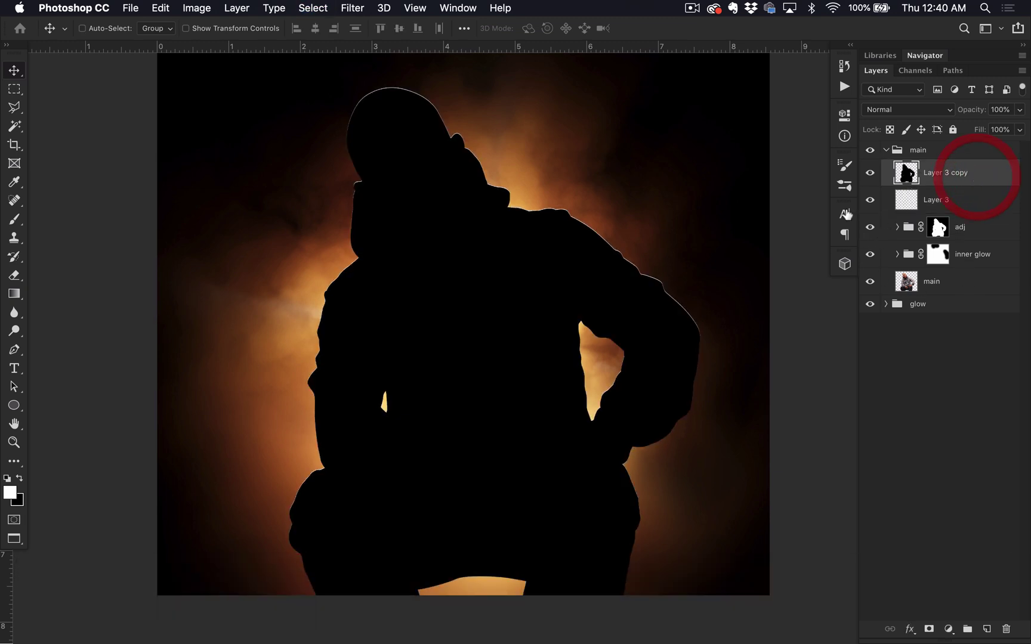
left_click(1006, 629)
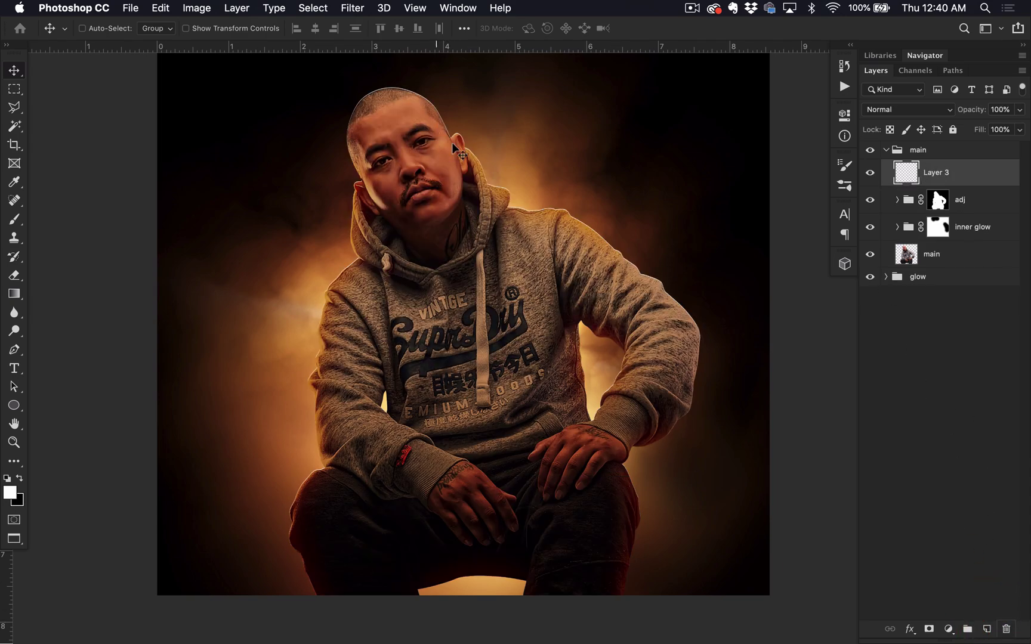
Examine the white rim line along the hood, shoulder and bent arm up close
key("super+equal")
key("super+equal")
left_click_drag(644, 284, 605, 398)
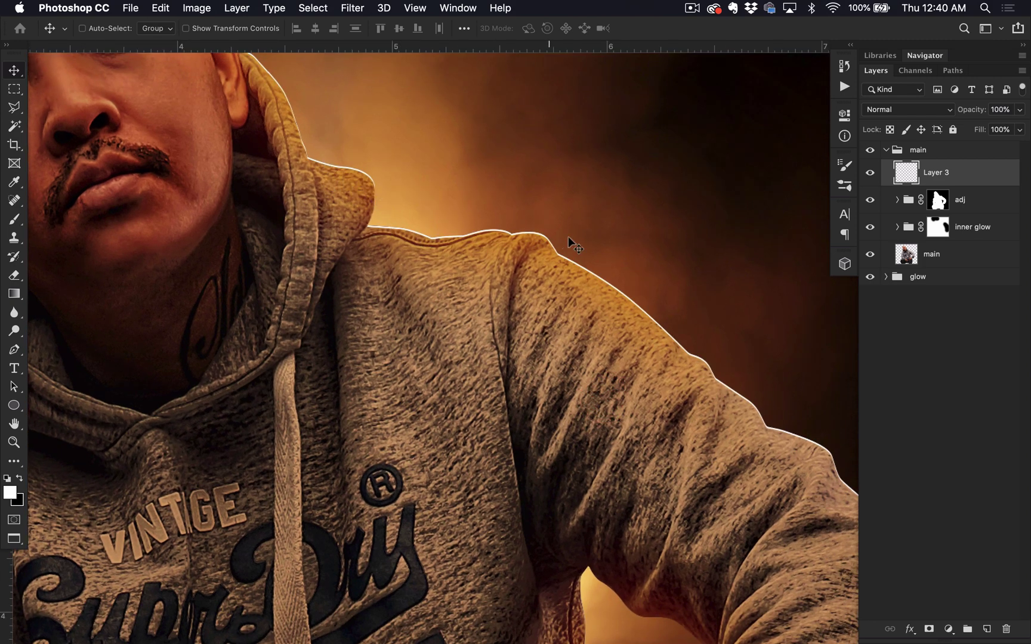
left_click_drag(718, 447, 546, 329)
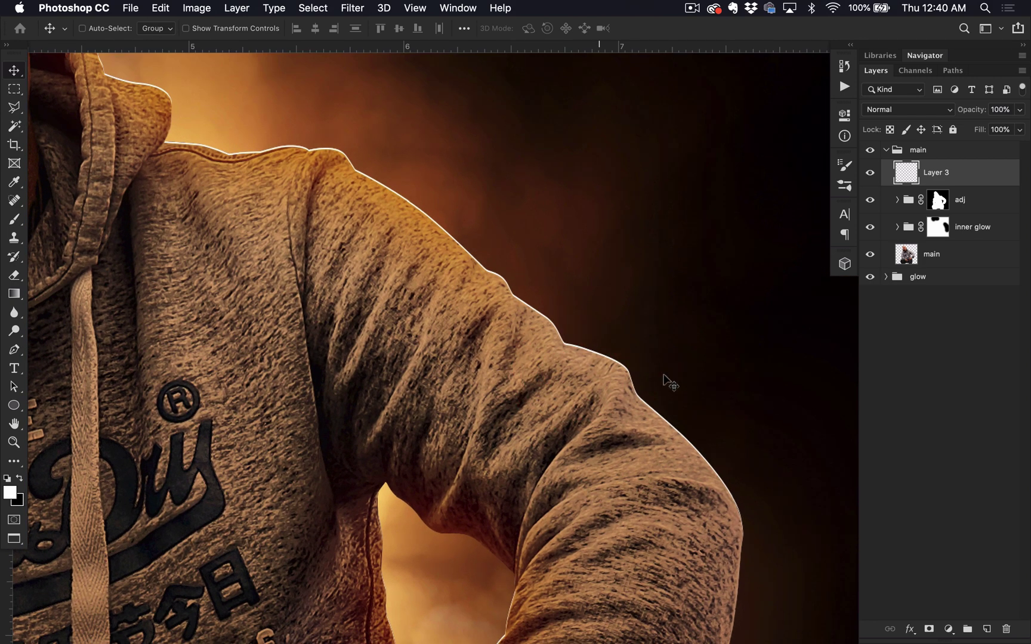
left_click_drag(675, 470, 690, 395)
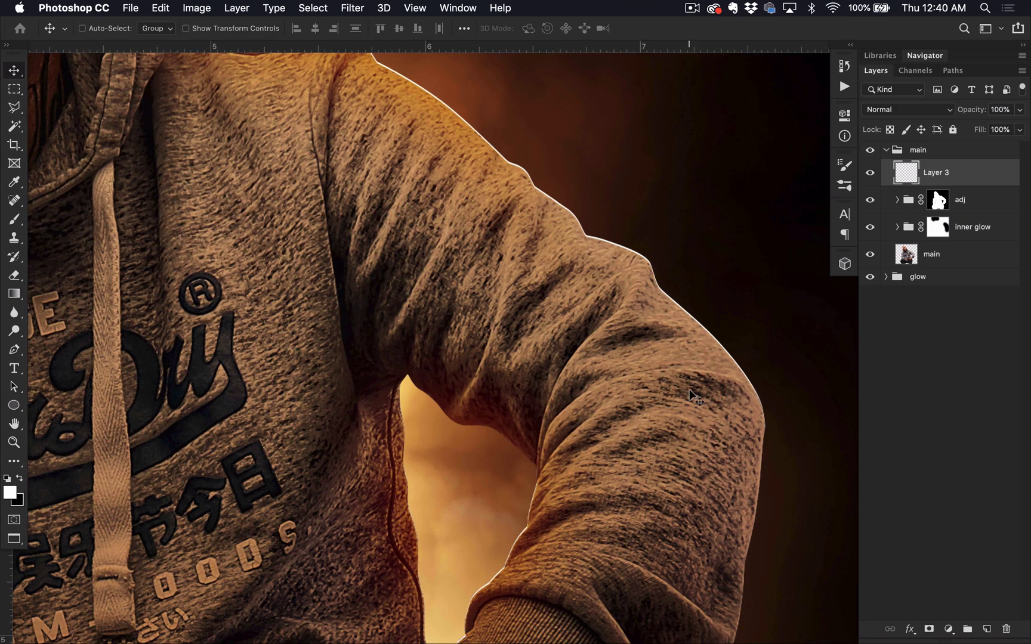
key("super")
key("super+minus")
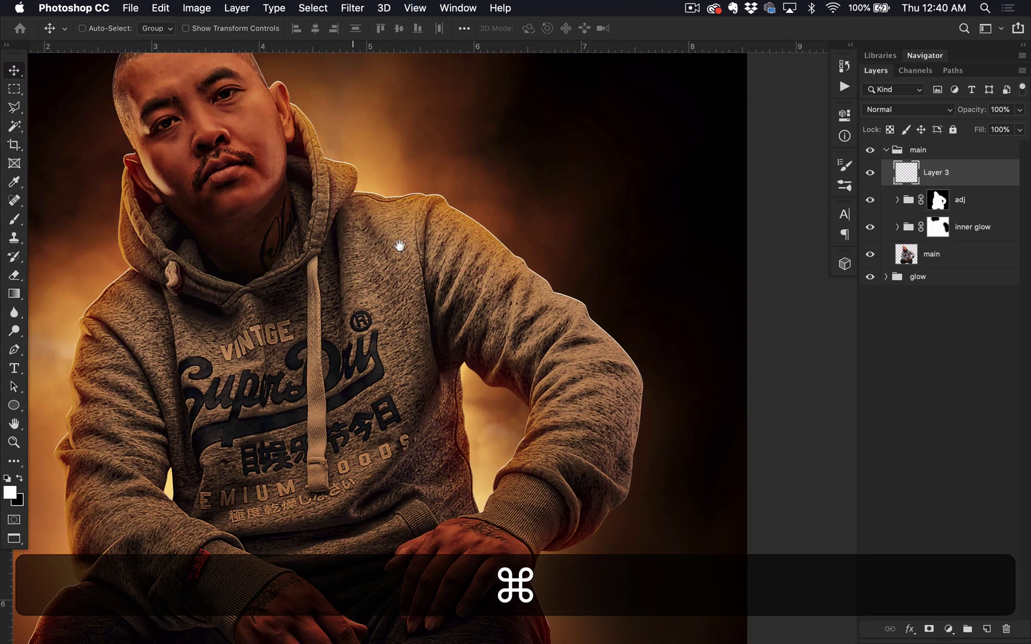
left_click_drag(400, 245, 588, 360)
Set the blend mode of the white rim layer, Layer 3, to Overlay
left_click(883, 110)
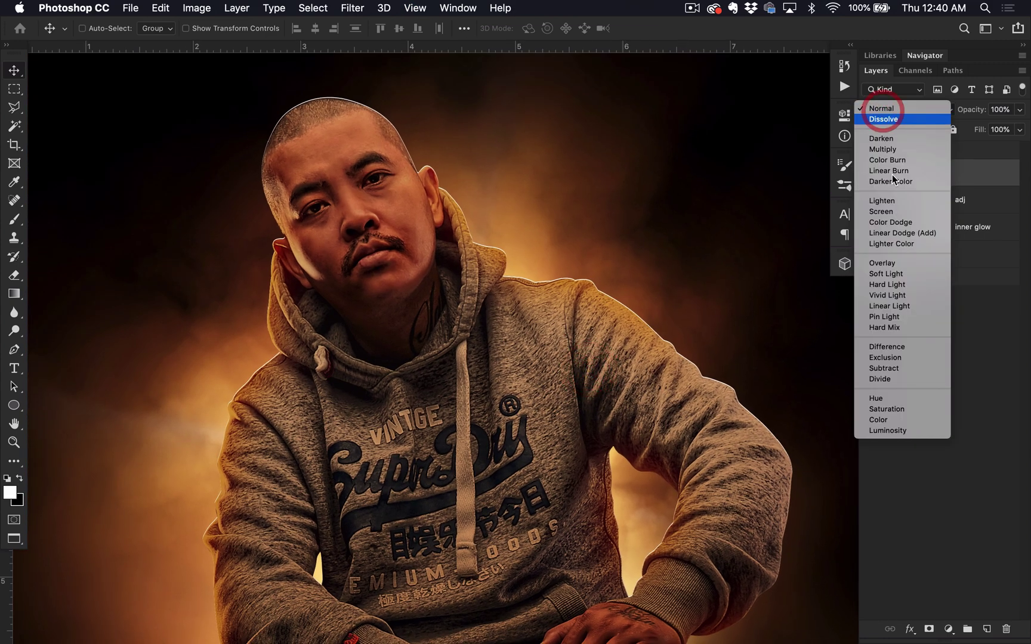
left_click(887, 263)
left_click_drag(718, 426, 699, 382)
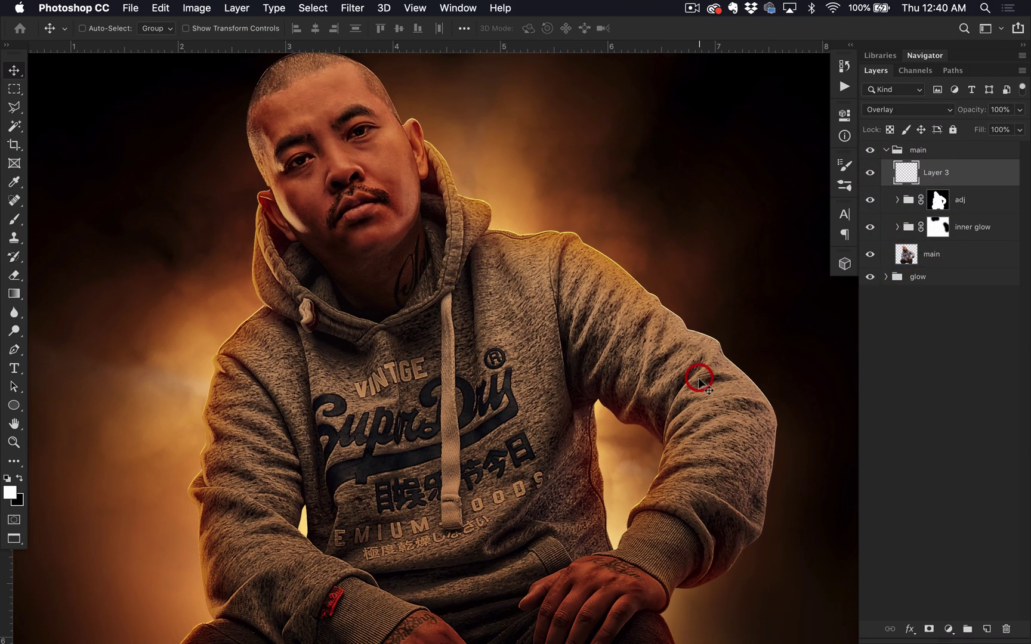
Check the Overlay rim on the shoulder up close and compare the man with and without Layer 3
key("super+plus")
key("super+plus")
key("super+plus")
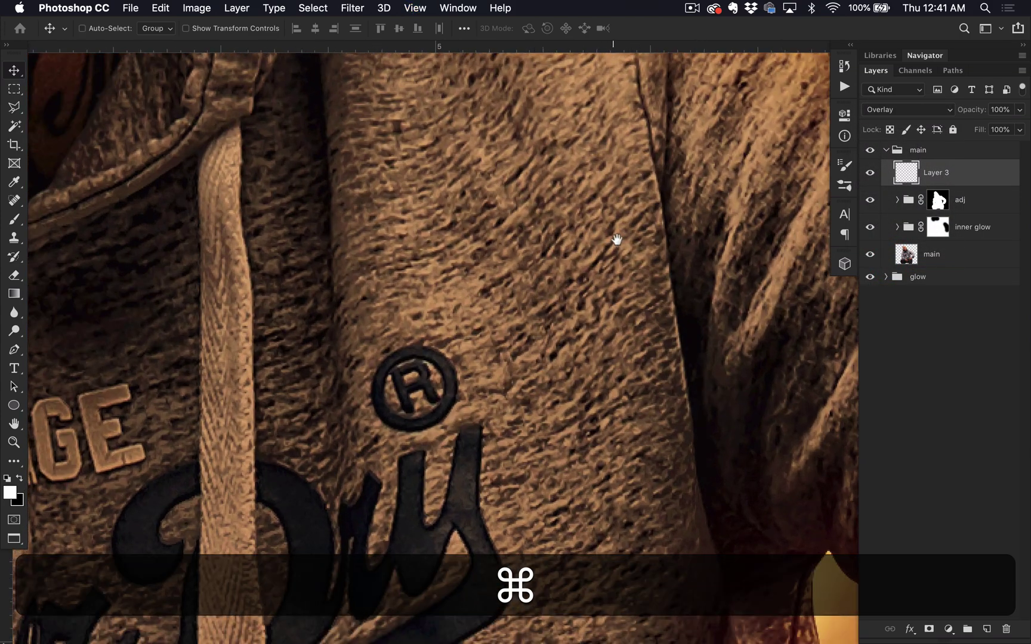
left_click_drag(617, 239, 545, 402)
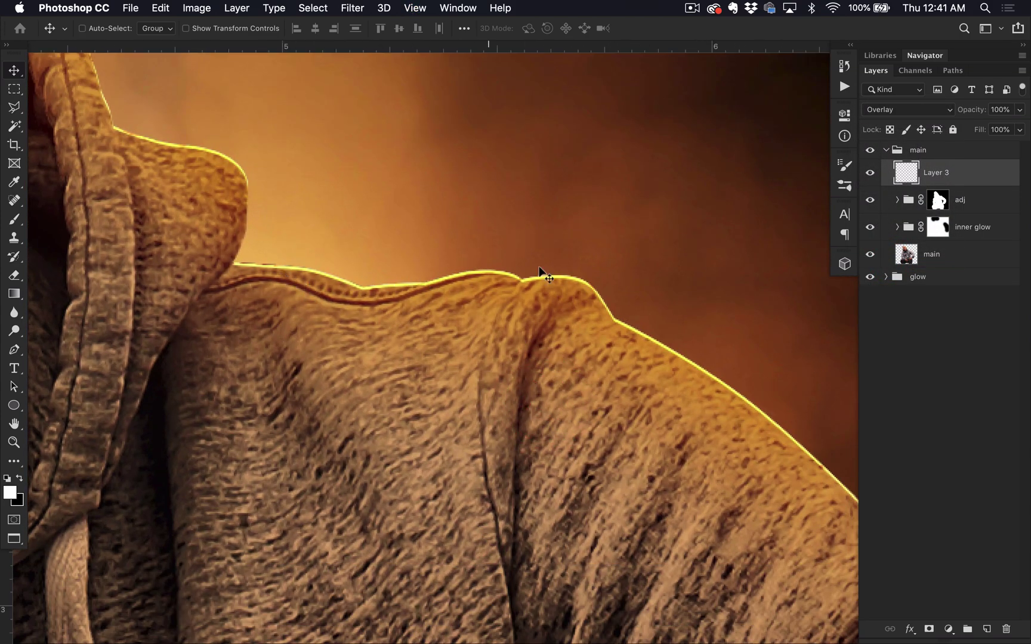
key("super+0")
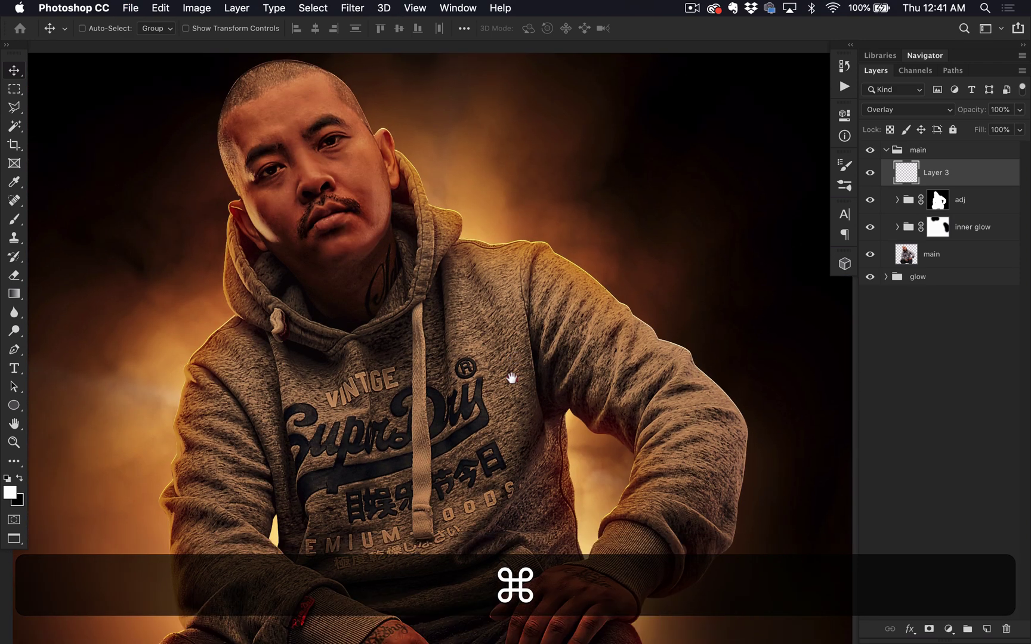
left_click_drag(511, 426, 516, 407)
left_click(871, 174)
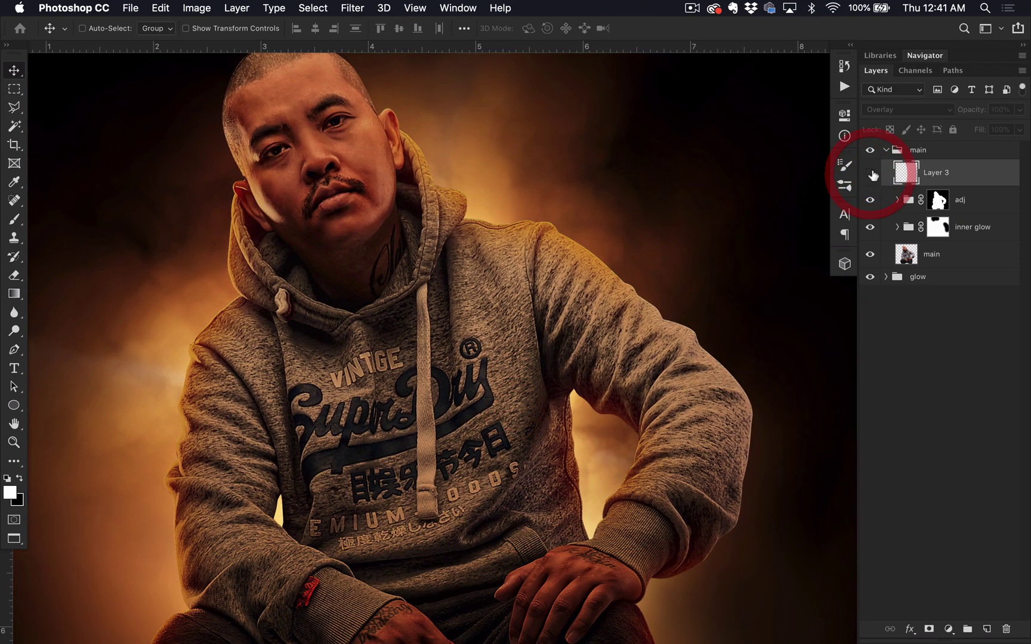
left_click(872, 173)
left_click_drag(683, 276, 690, 327)
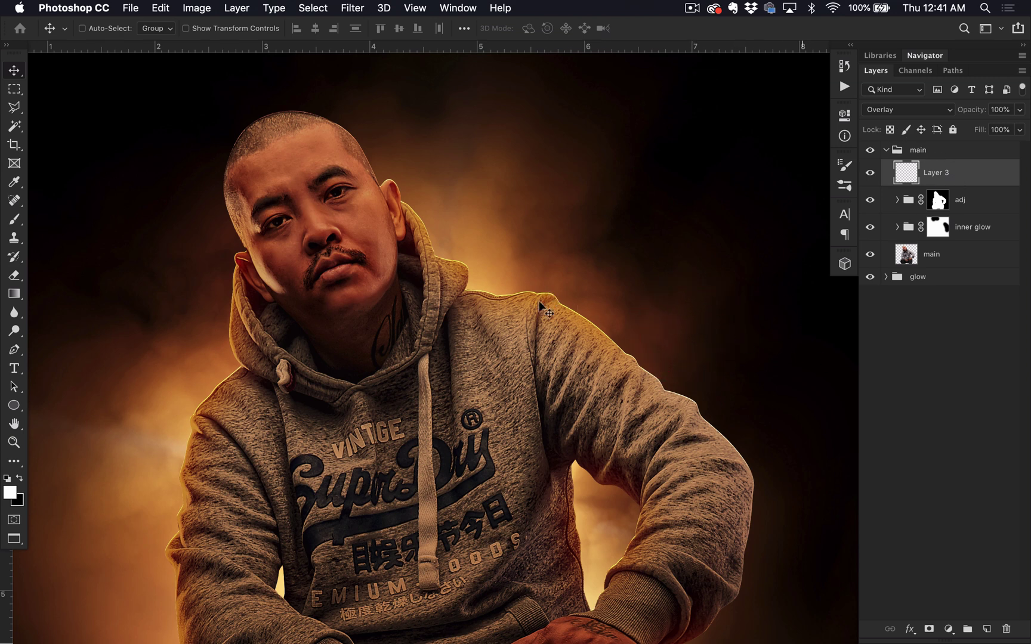
Apply a Gaussian Blur with a radius of 1.0 pixels to the rim light on Layer 3
left_click(358, 9)
mouse_move(402, 180)
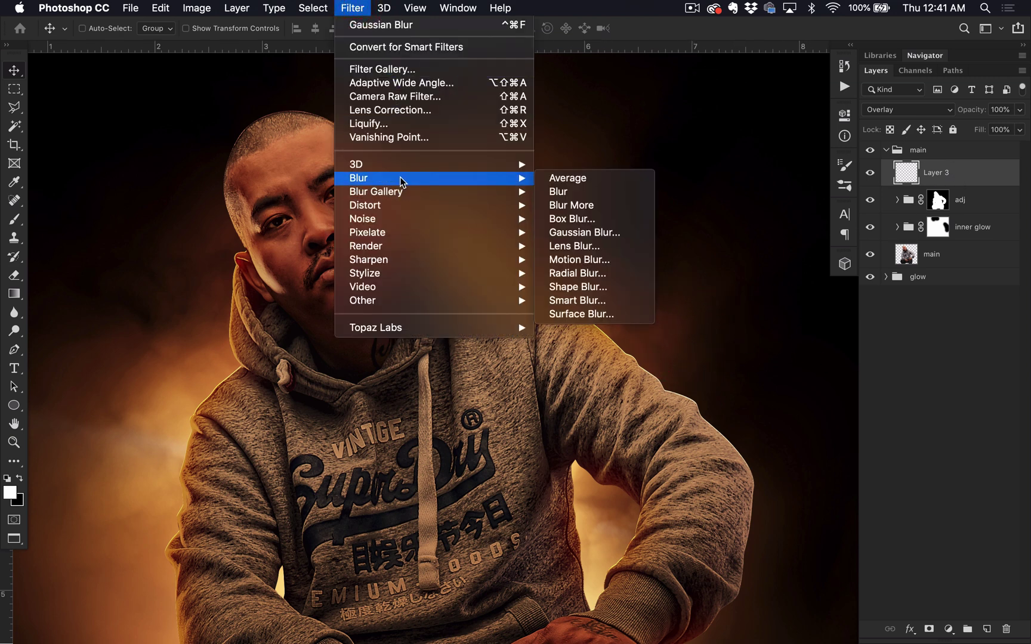
left_click(568, 232)
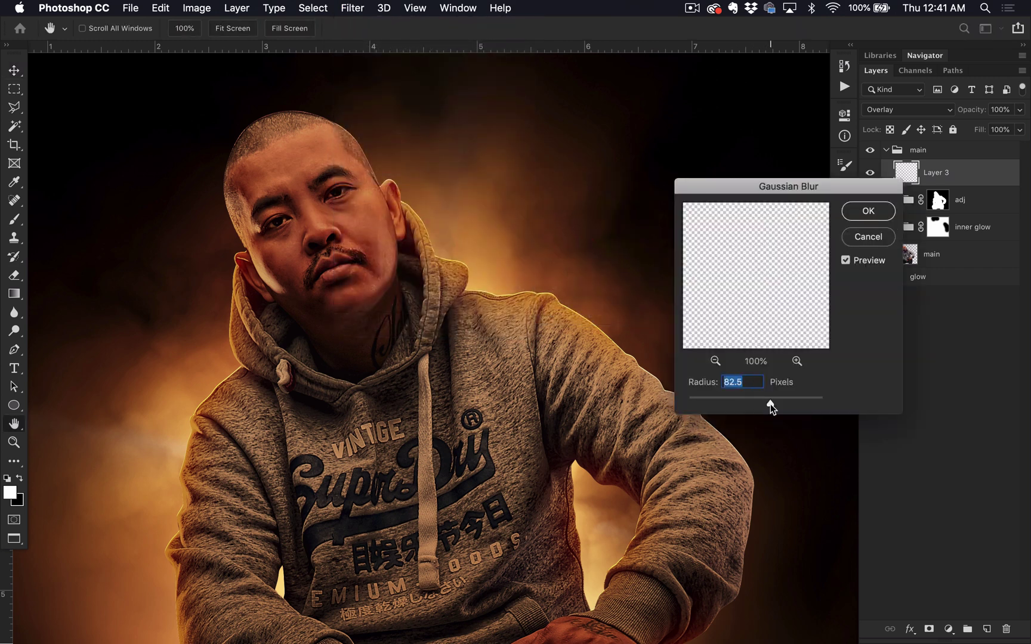
left_click_drag(770, 404, 693, 400)
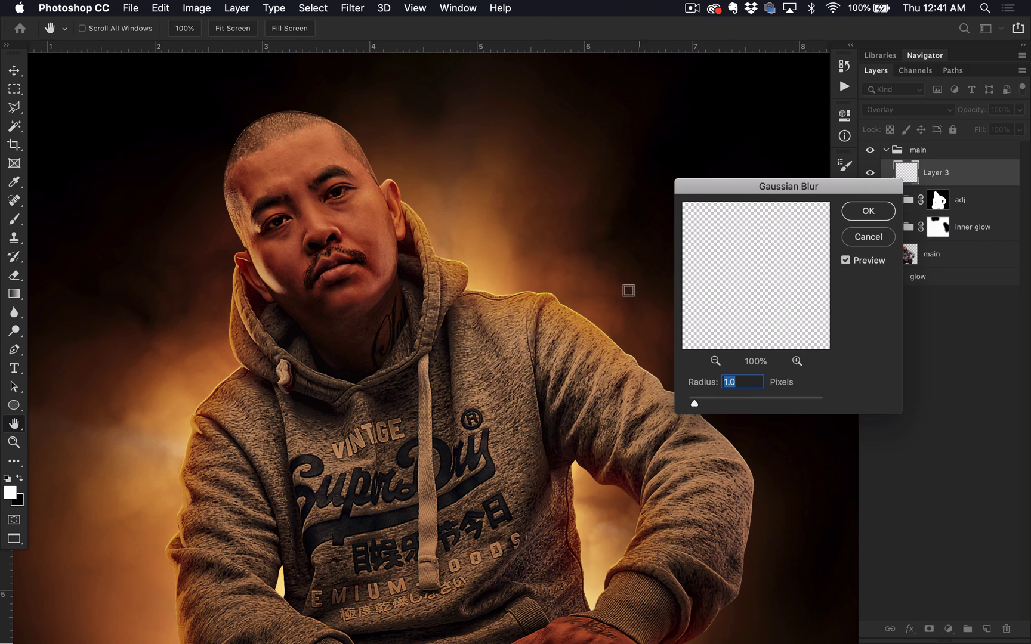
left_click(868, 211)
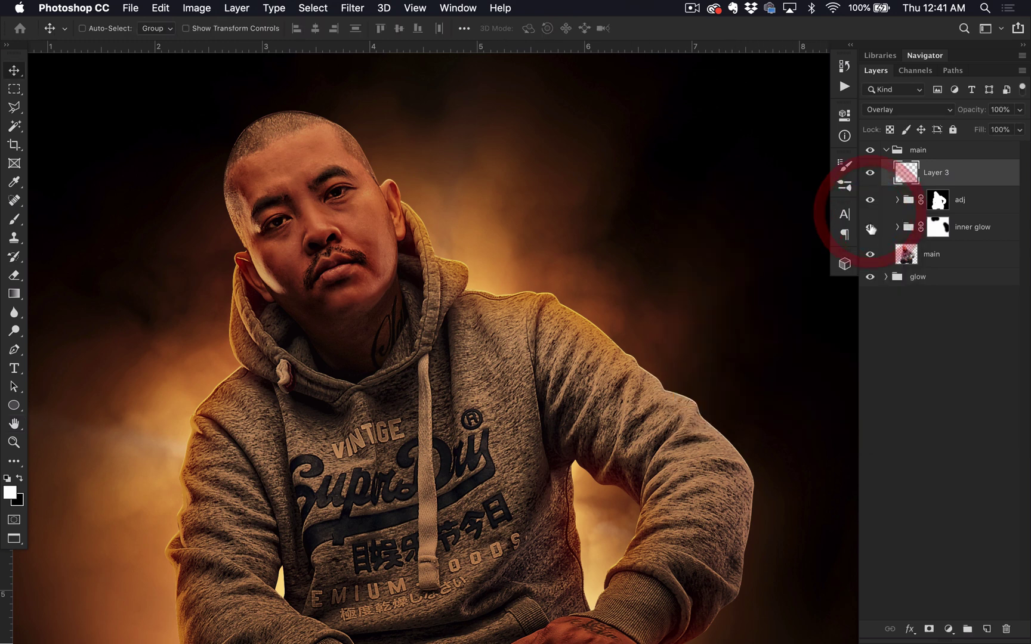
Duplicate the blurred rim layer to strengthen the light along the man's edges
key("super")
key("super+equal")
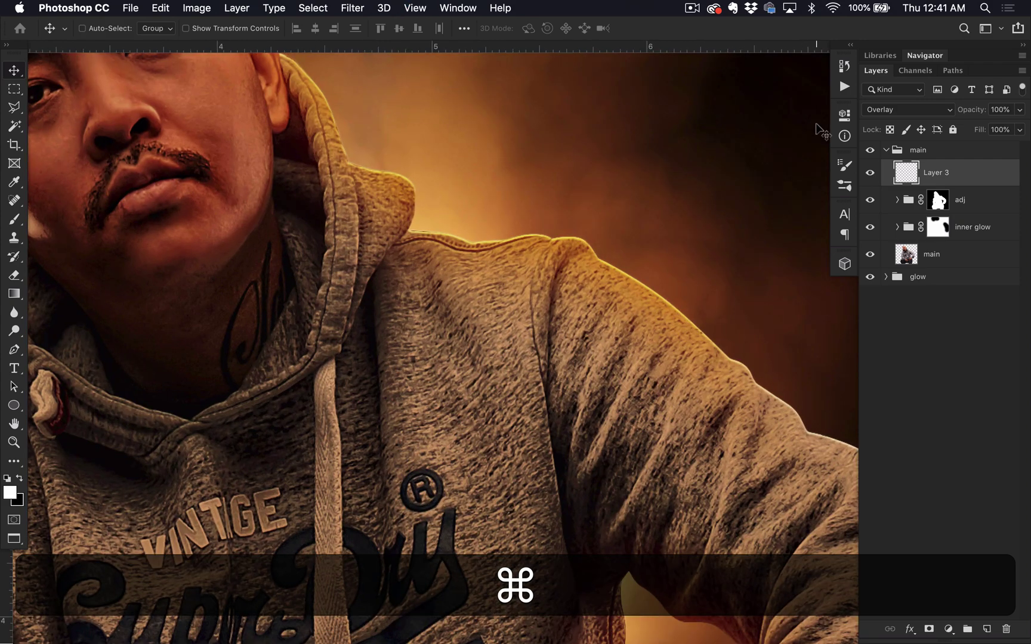
key("super+j")
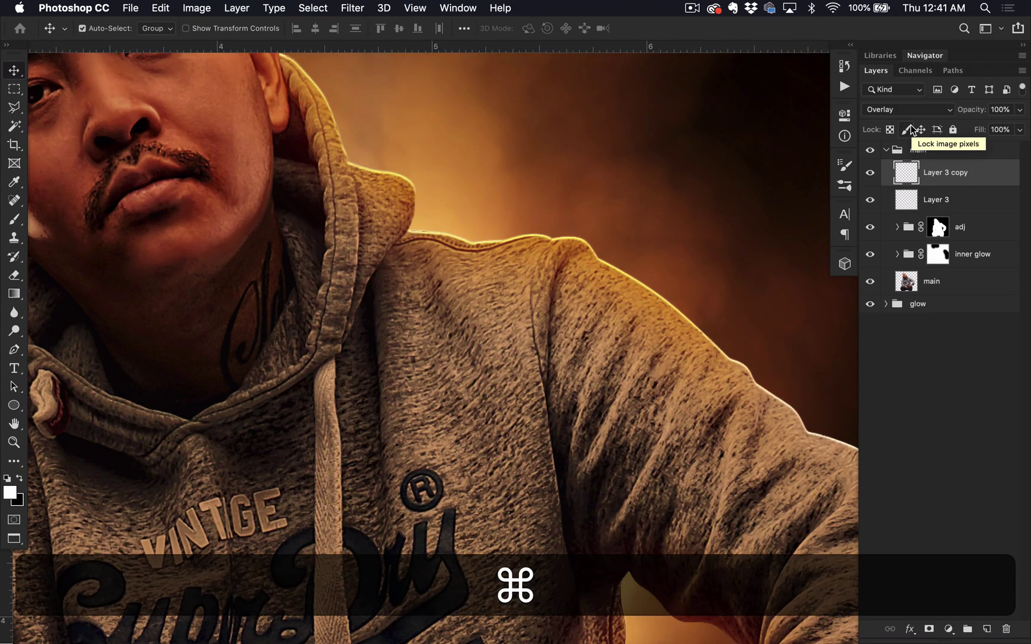
Delete the duplicated rim light layer, Layer 3 copy, from the main group
key("super+minus")
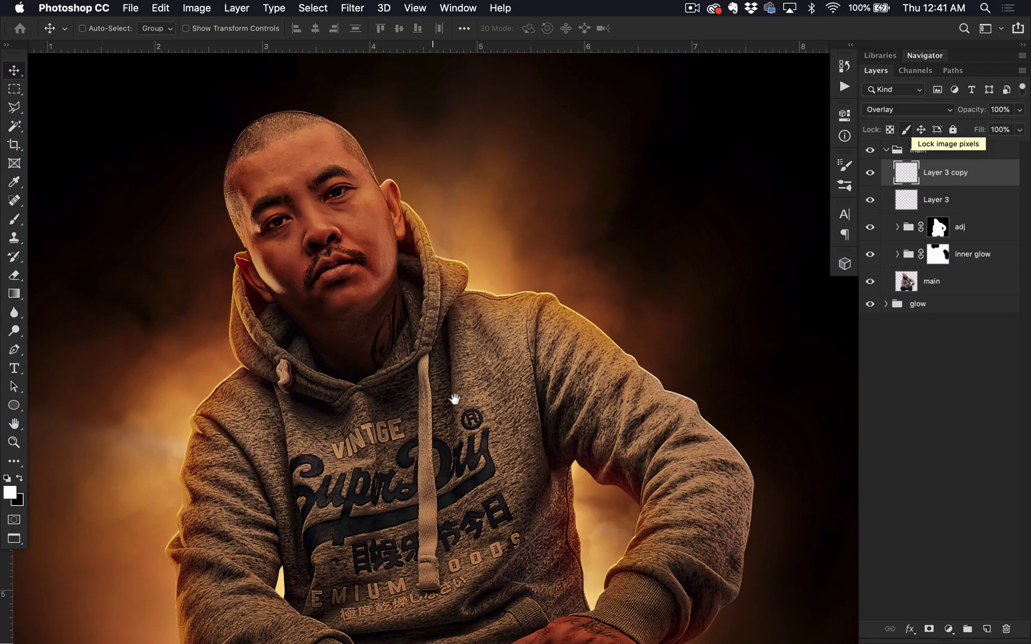
left_click_drag(455, 395, 479, 230)
left_click_drag(604, 297, 674, 416)
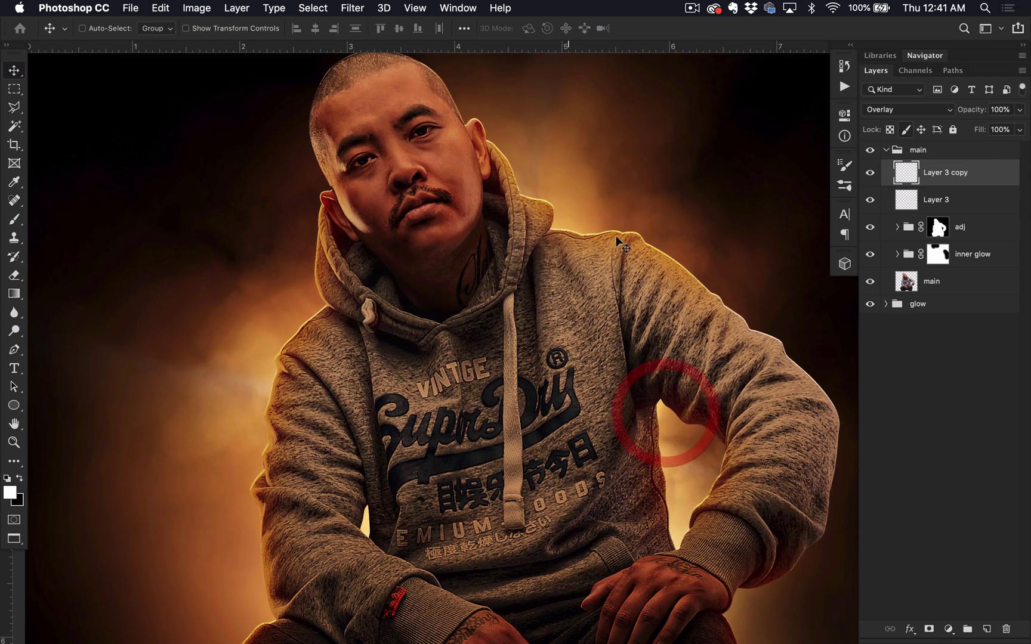
left_click(967, 178)
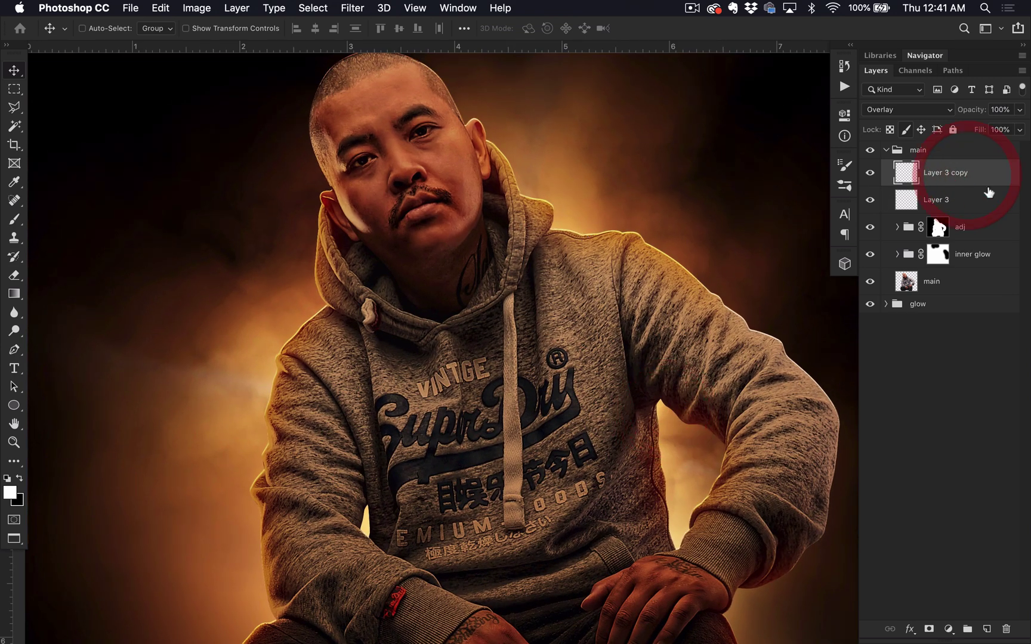
key("super+BackSpace")
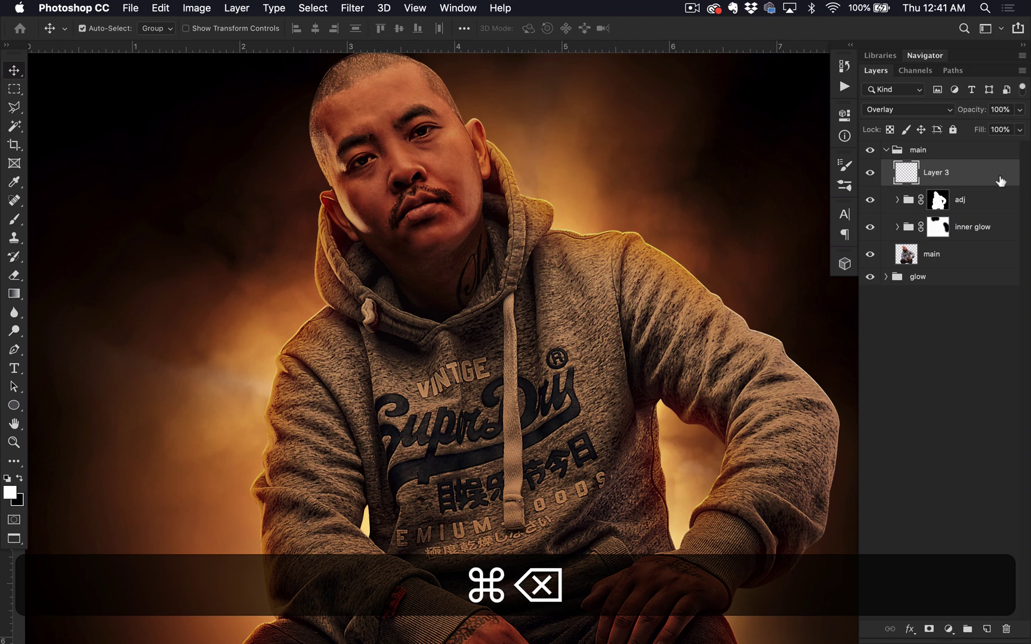
Examine the single-layer rim light on the man's sweater and arms up close and in the whole composition
left_click_drag(690, 351, 688, 358)
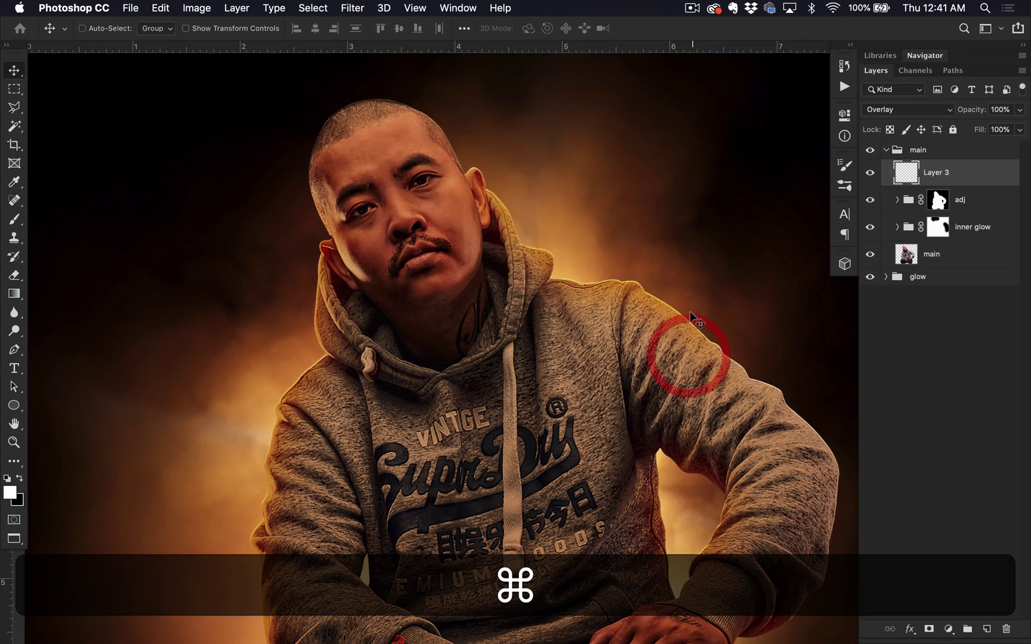
left_click_drag(589, 440, 566, 340)
left_click_drag(597, 401, 610, 391)
left_click(611, 390)
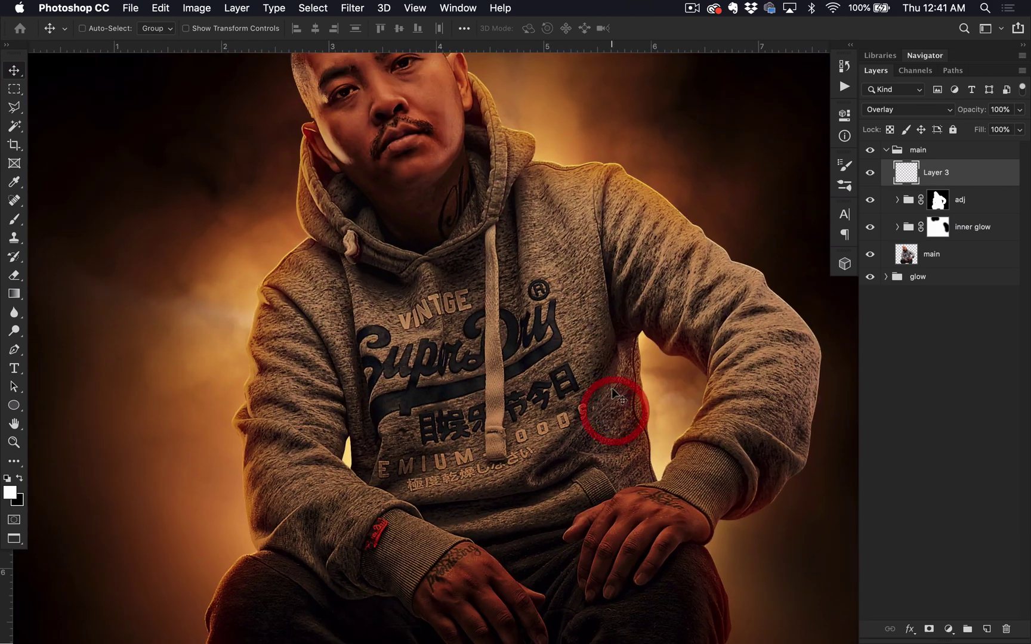
key("super+minus")
key("super+minus")
key("super+equal")
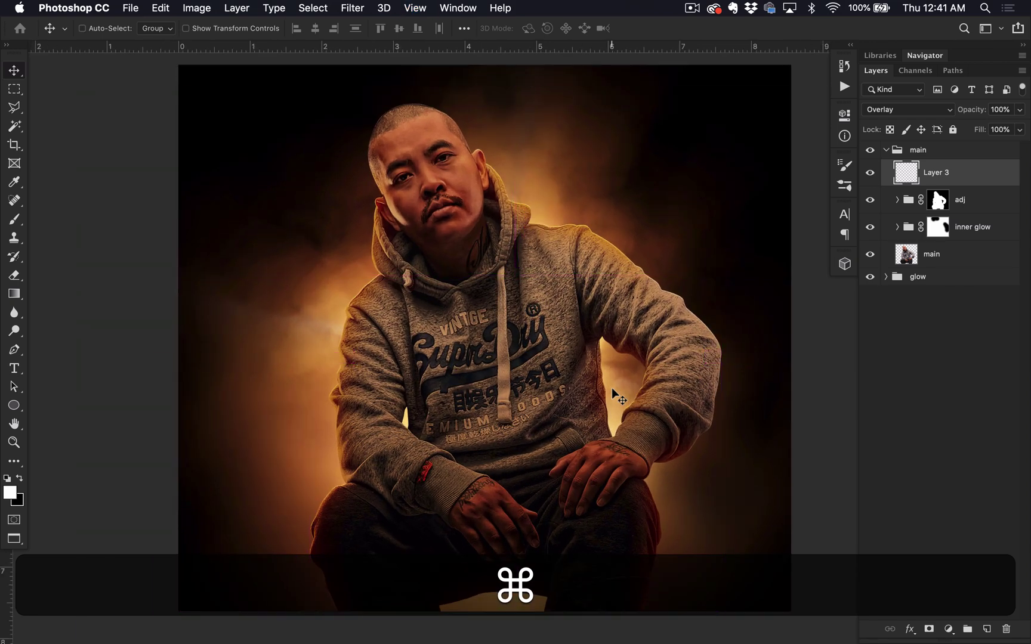
left_click_drag(622, 374, 608, 368)
Collapse the main group and create a new group named adj above it
left_click(886, 149)
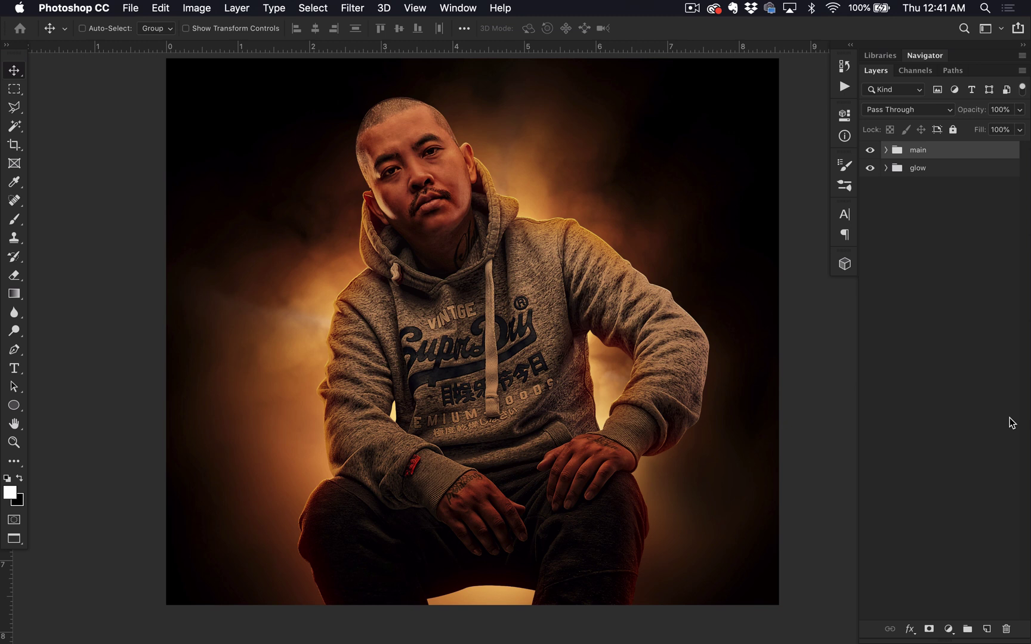
left_click(967, 629)
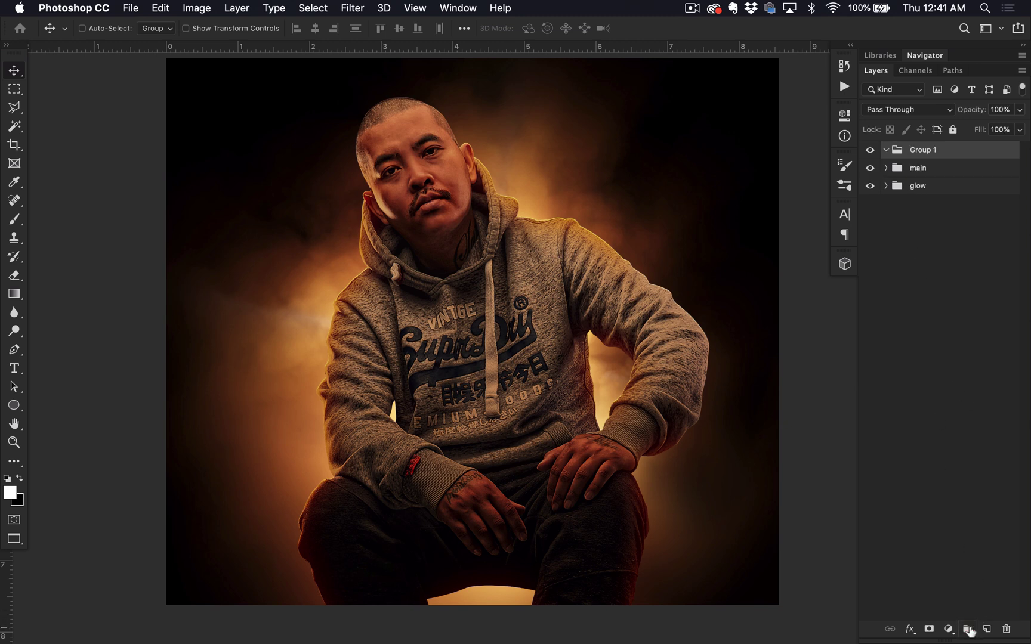
double_click(926, 150)
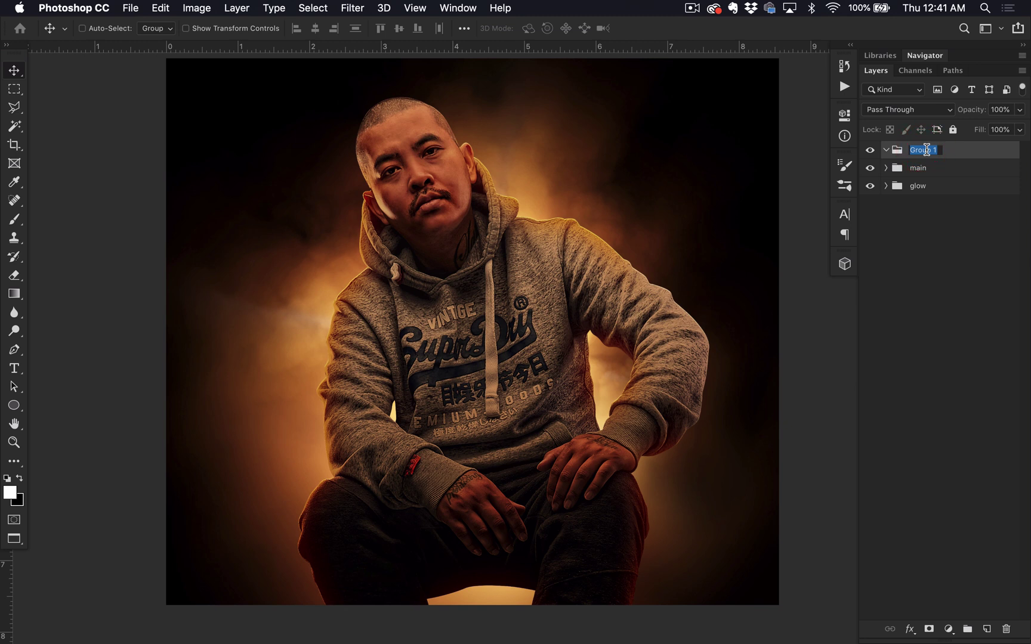
type("adj")
key("Return")
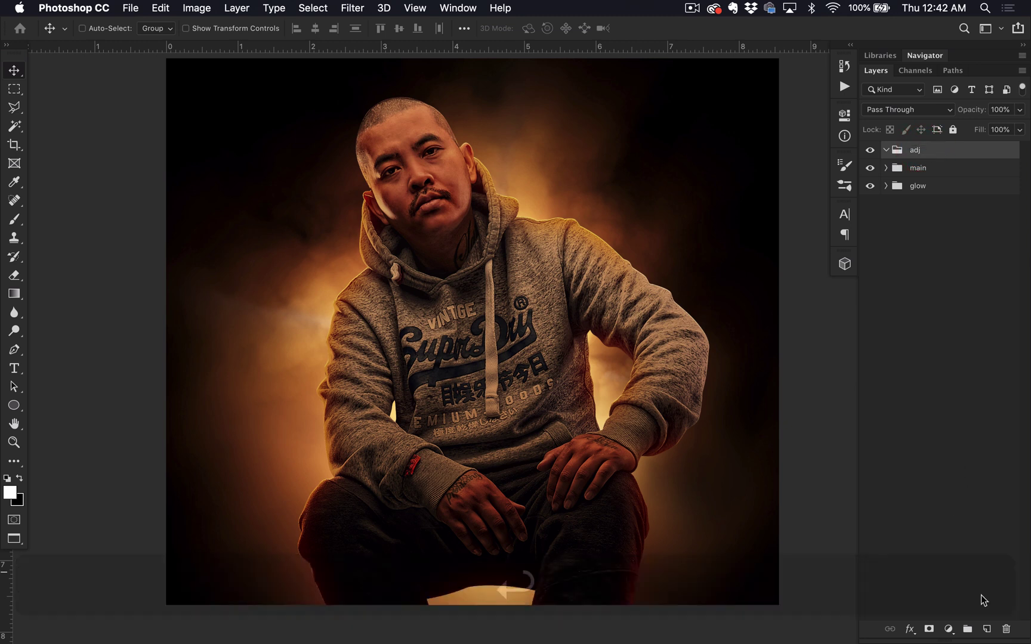
left_click(987, 629)
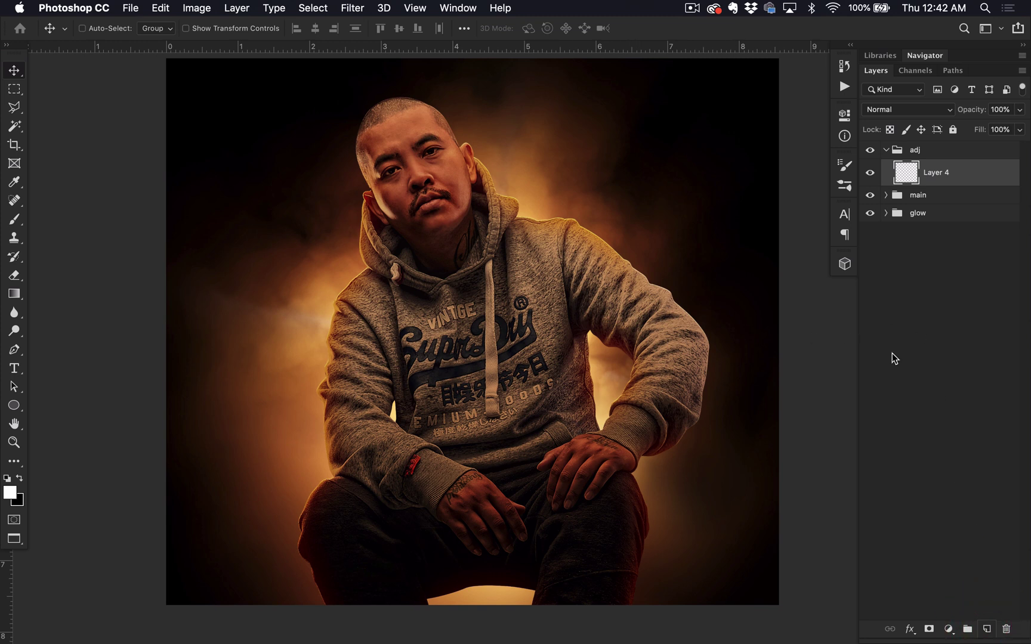
key("super+z")
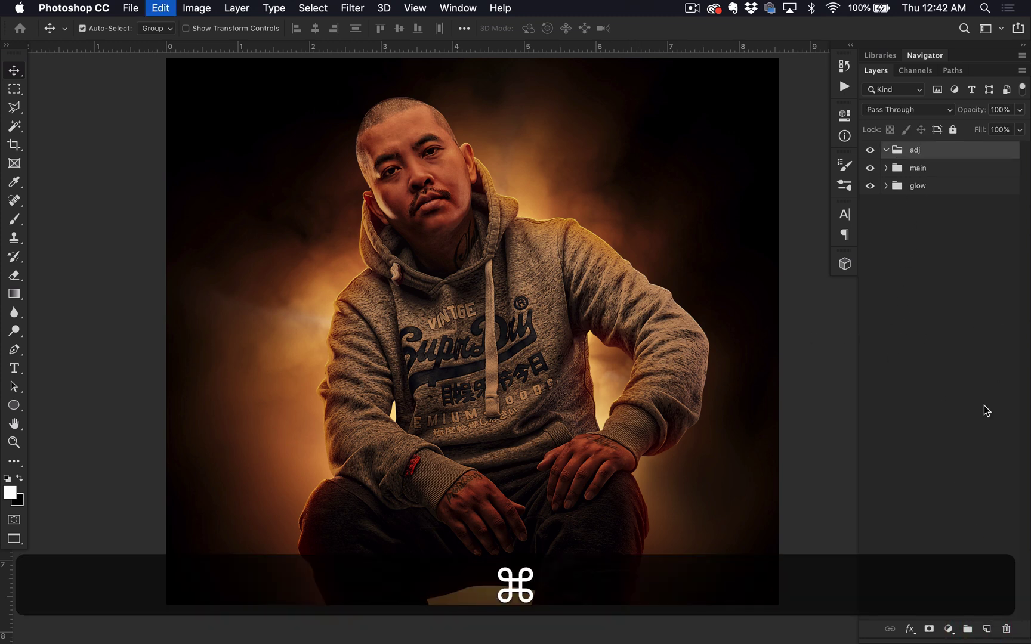
left_click(949, 629)
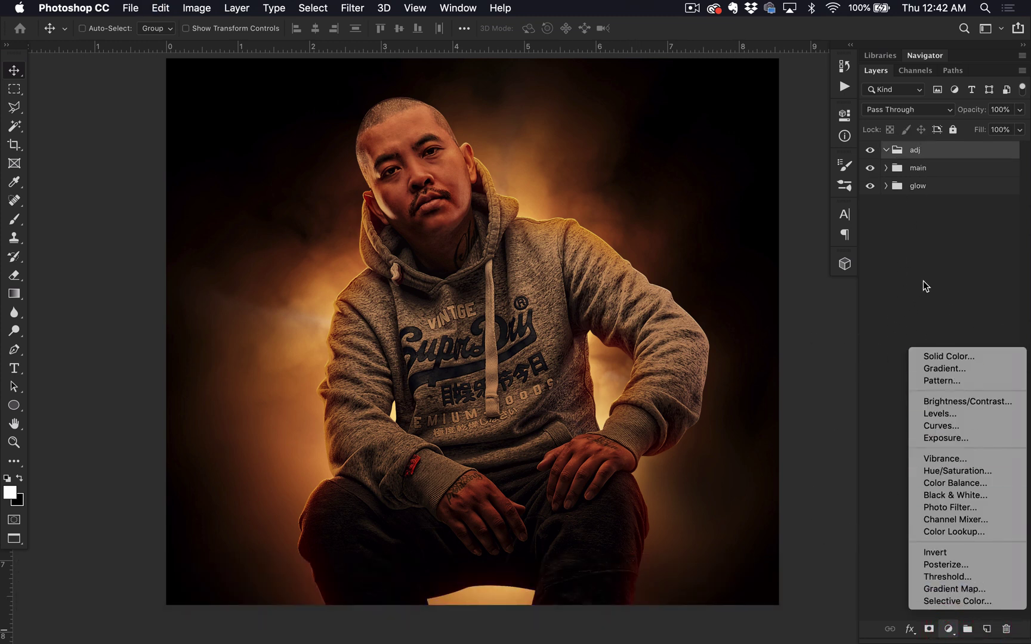
left_click(941, 277)
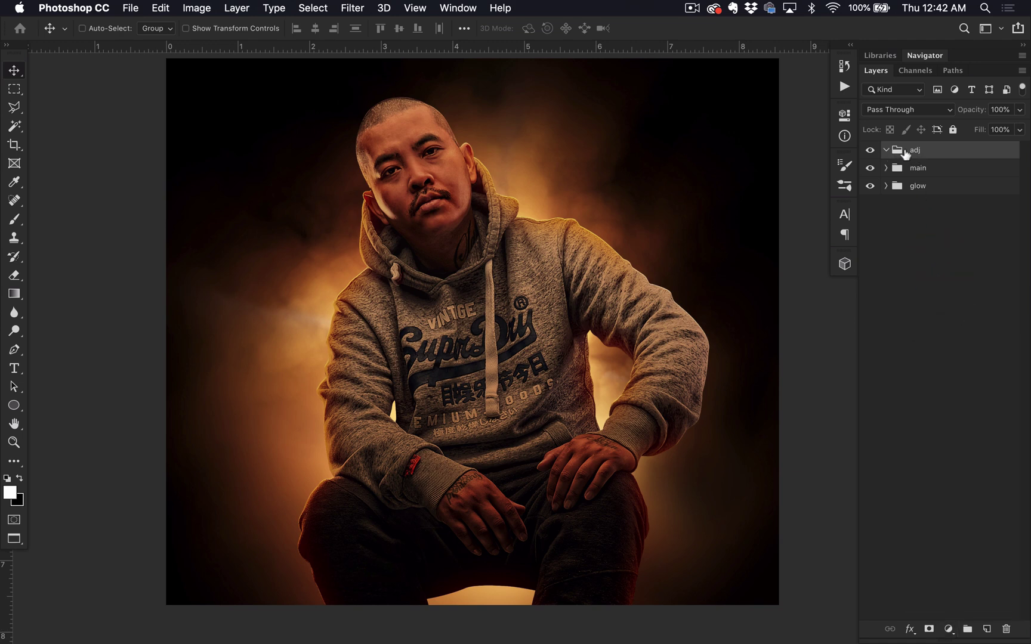
Add a Levels adjustment layer inside the top adj group with midtones at 0.75 and the output black level at 15
left_click(949, 629)
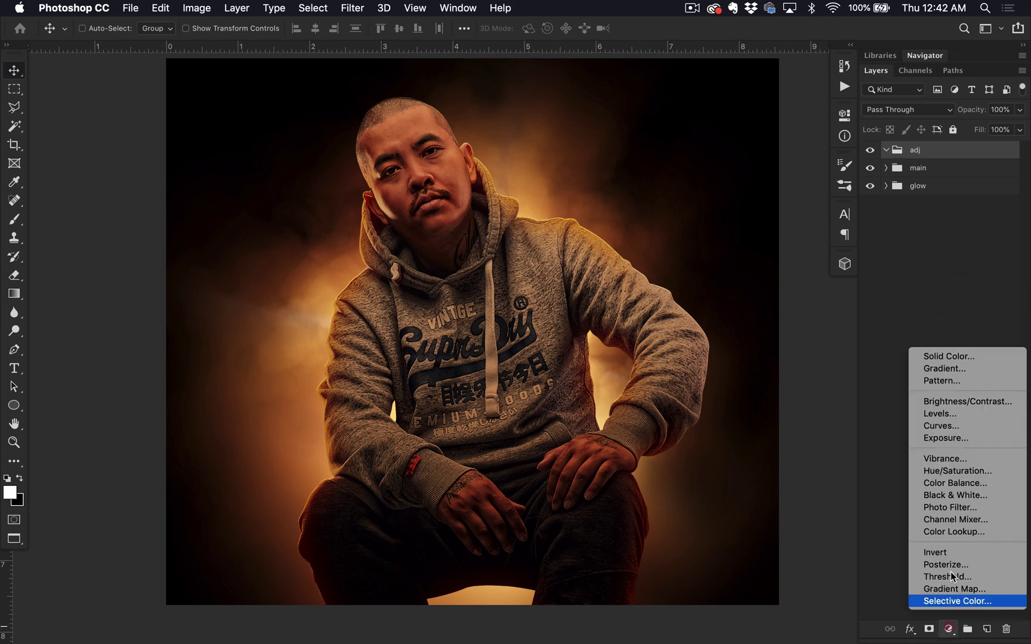
left_click(945, 416)
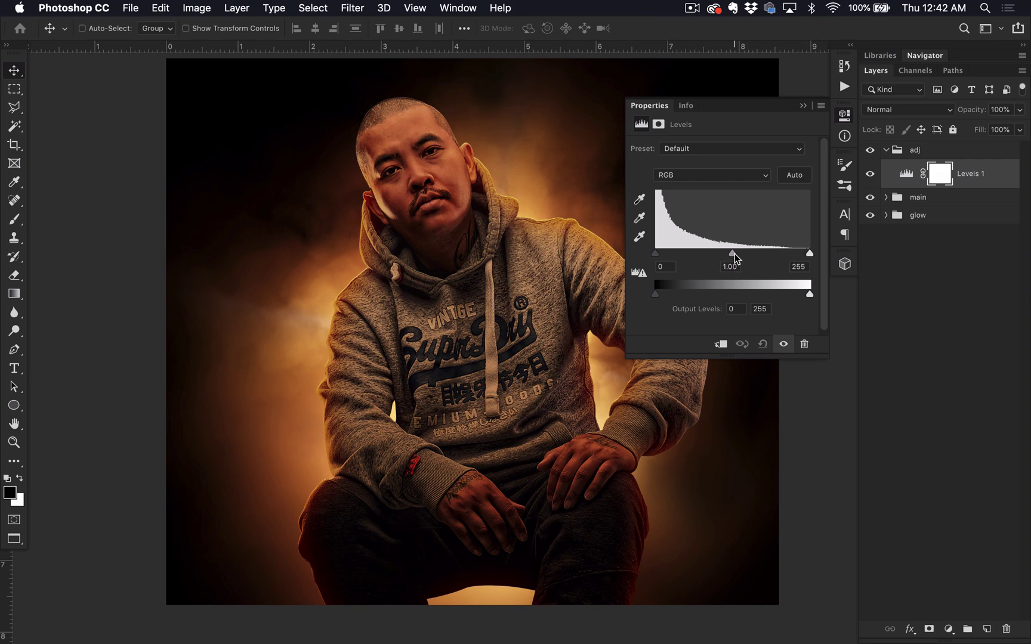
left_click_drag(735, 258, 740, 256)
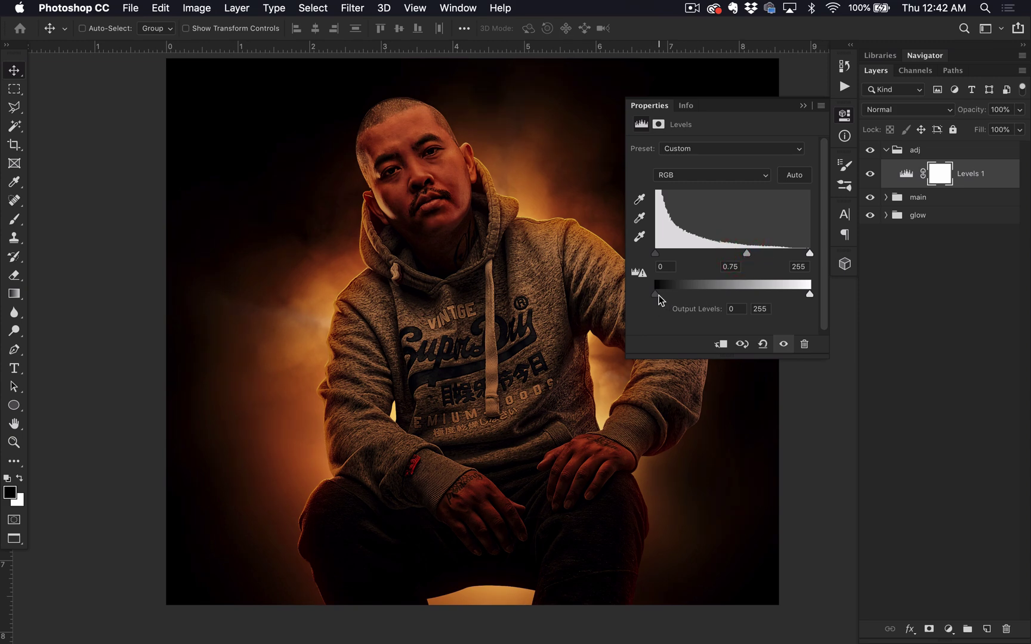
left_click_drag(658, 295, 664, 295)
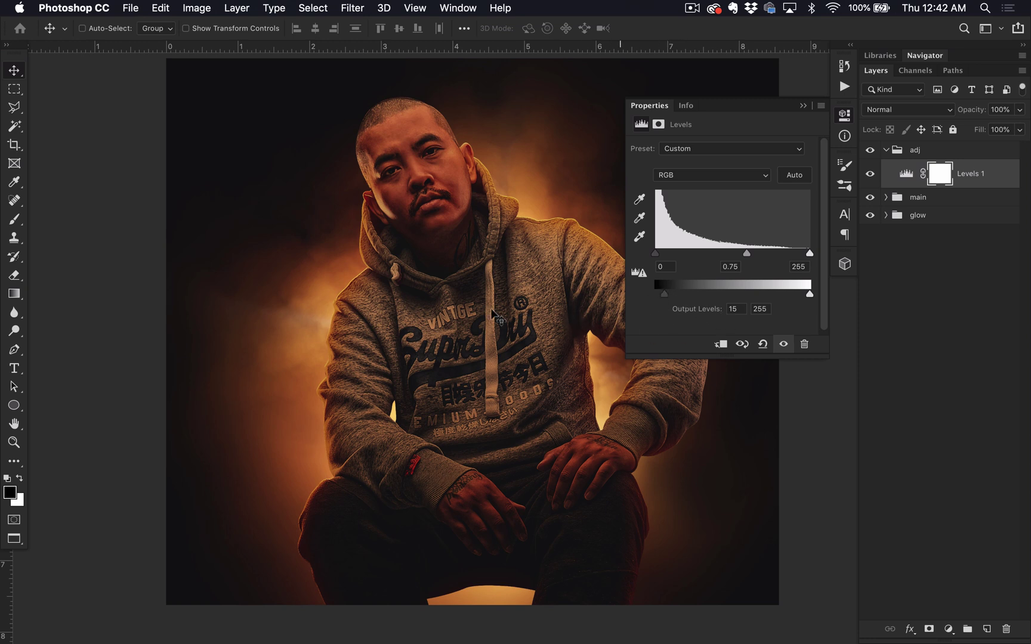
left_click(849, 119)
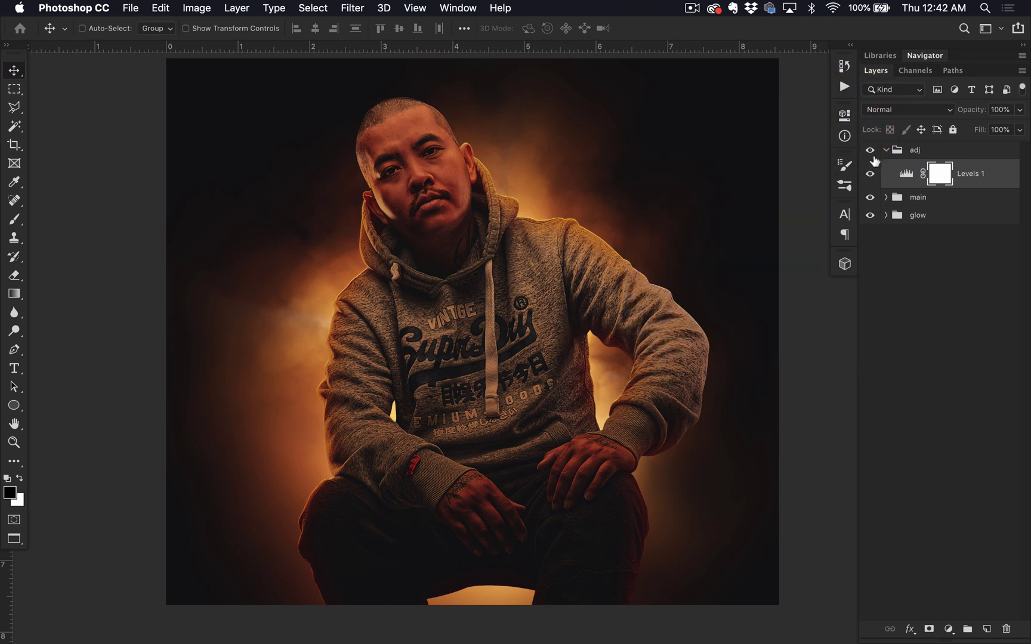
Compare the composition with and without the Levels 1 adjustment and look over the whole image
left_click(871, 174)
left_click(871, 174)
key("super")
left_click_drag(532, 372, 524, 382)
key("super")
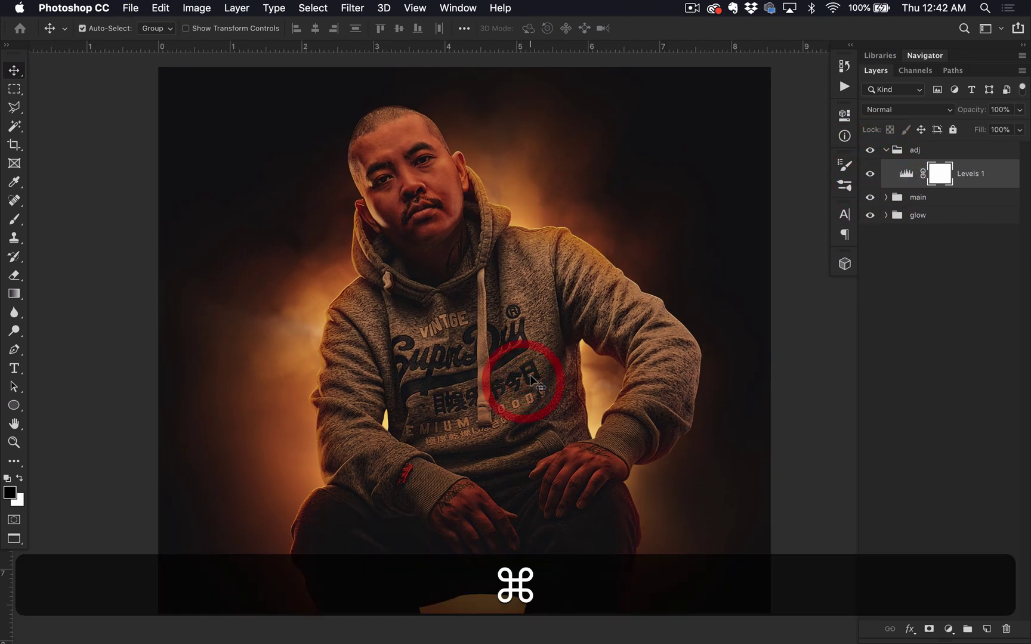
left_click_drag(669, 410, 661, 407)
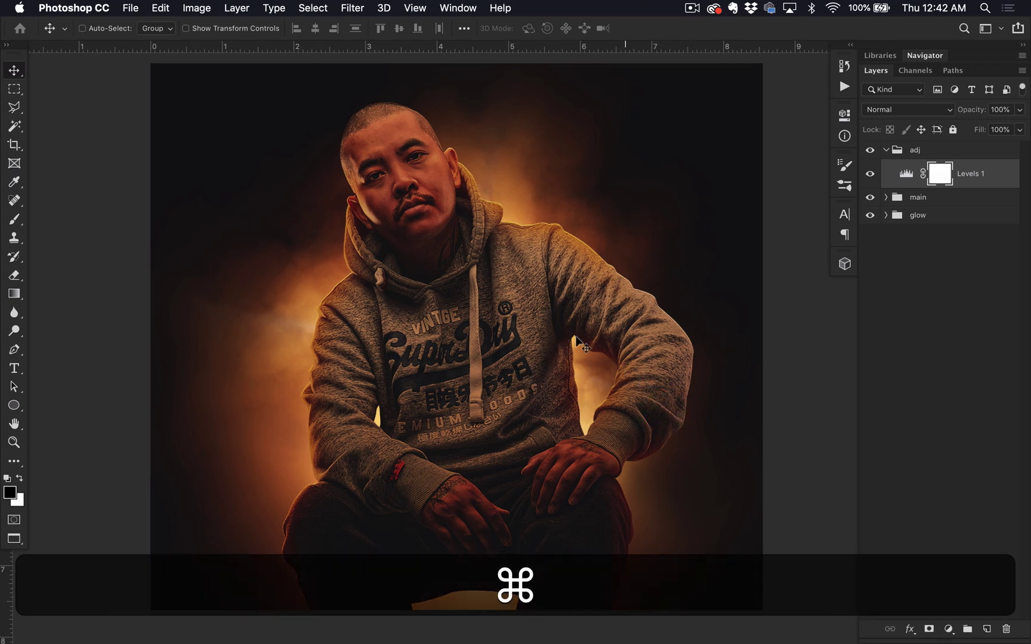
left_click_drag(538, 296, 559, 330)
left_click_drag(544, 389, 555, 335)
left_click_drag(689, 473, 695, 469)
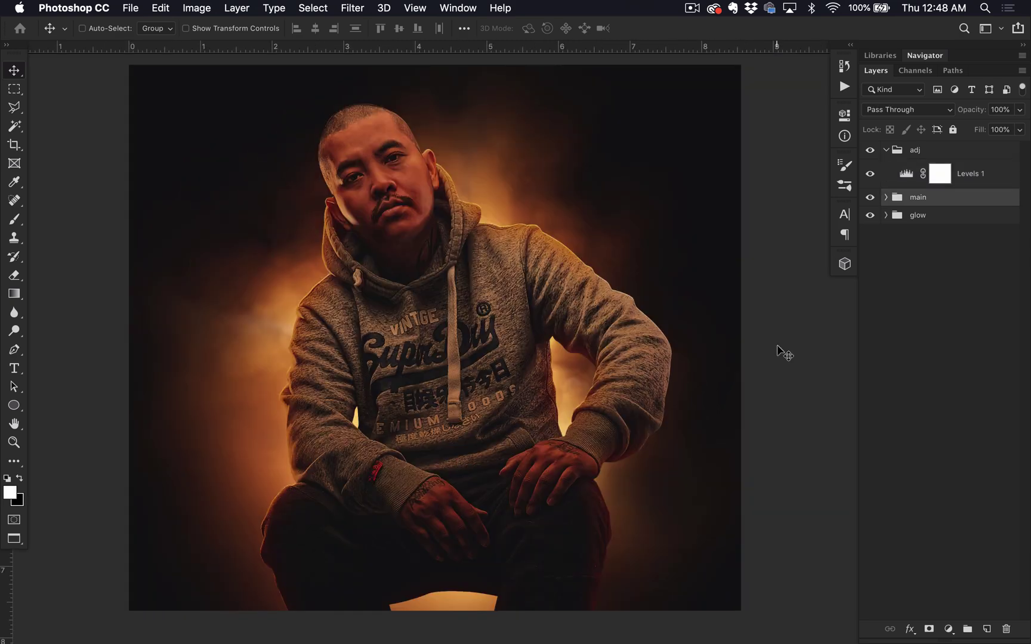
Switch to the Born Ready cover document and examine the light along the man's patterned jacket and sleeve
key("alt+Tab")
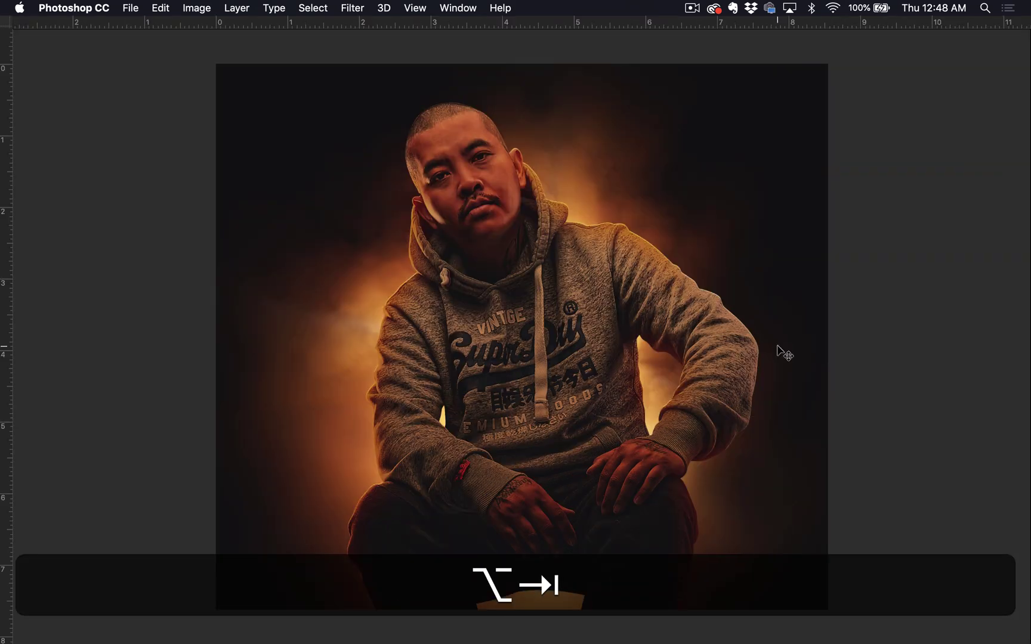
key("alt+Tab")
key("alt+super+Tab")
key("ctrl+super+Tab")
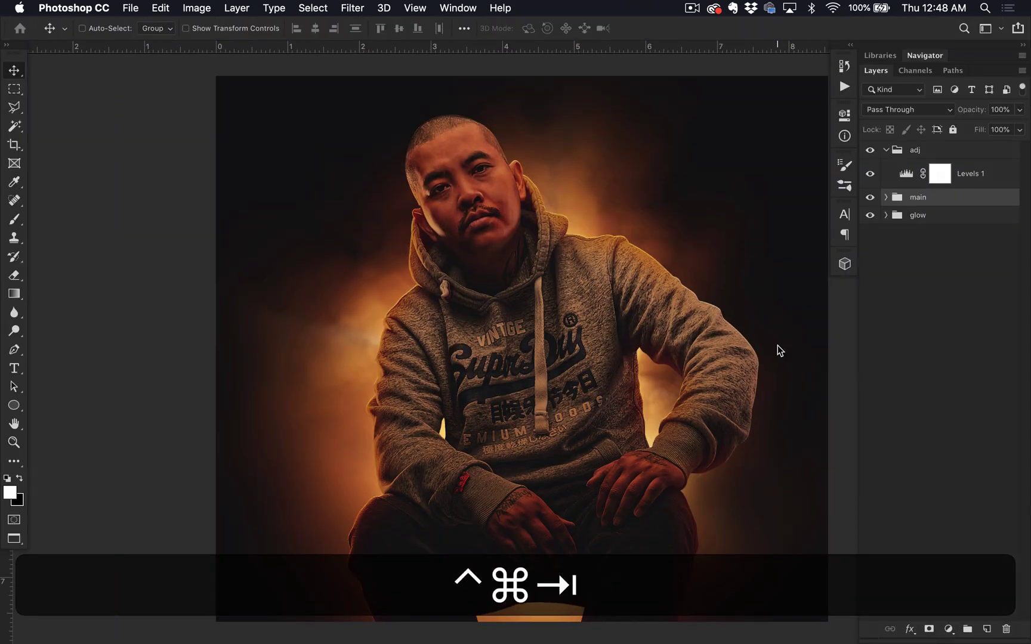
key("super+equal")
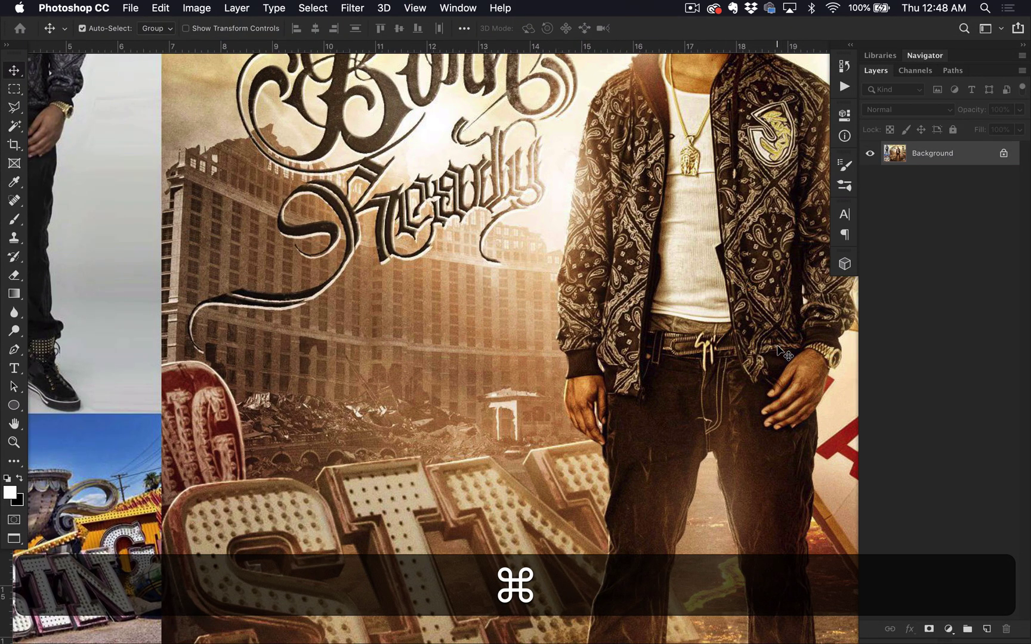
key("super+equal")
key("super+equal")
left_click_drag(631, 433, 373, 573)
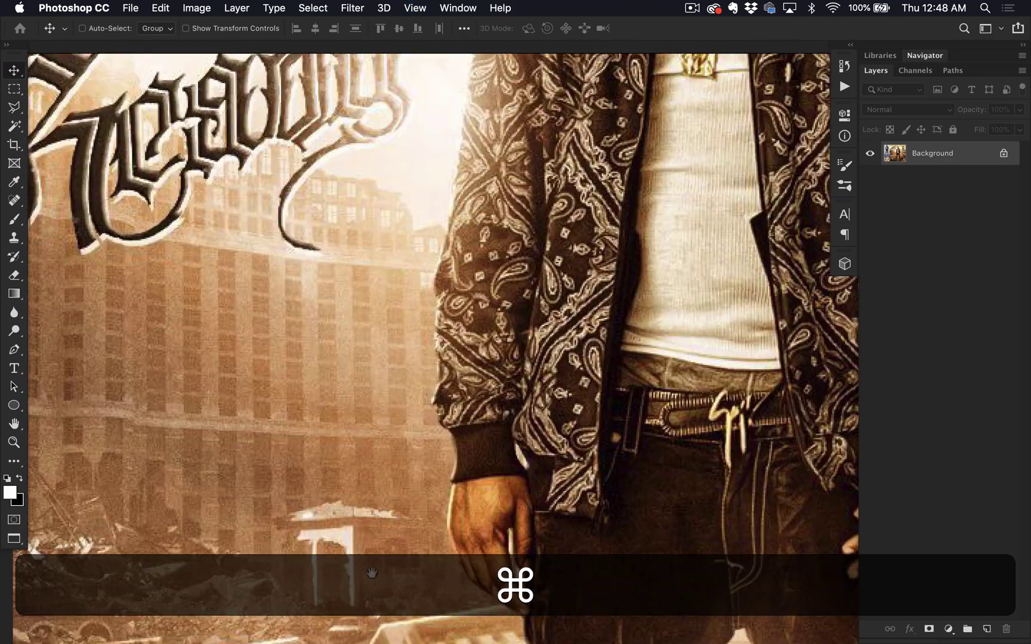
key("super+0")
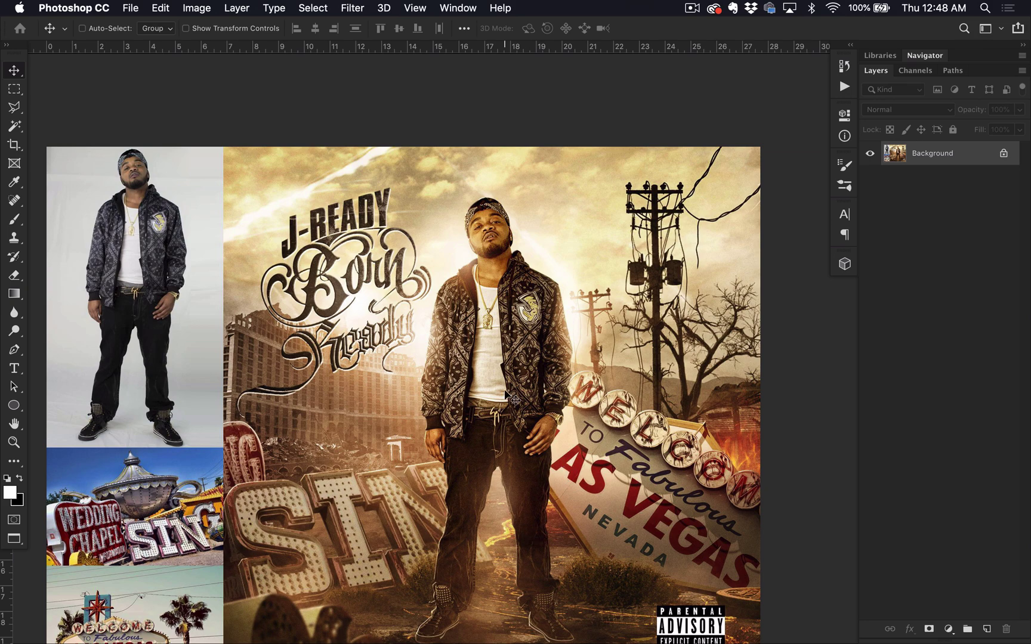
Examine the edge light on the hands and trousers of the man on the Born Ready cover up close
key("super+equal")
key("super+equal")
key("super+equal")
scroll(507, 397, "down", 10)
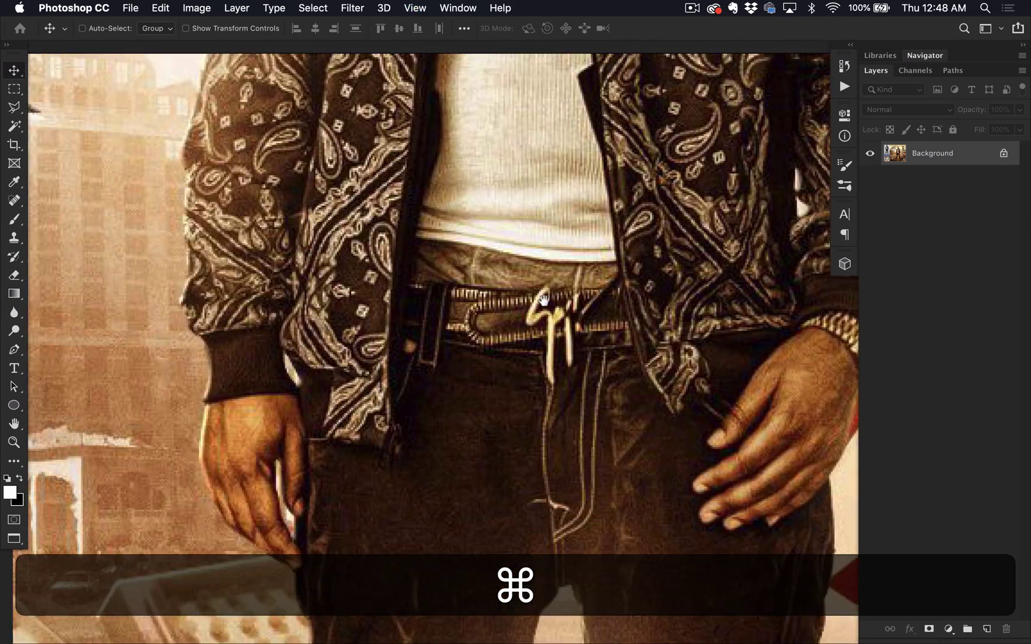
scroll(507, 167, "down", 3)
key("super+r")
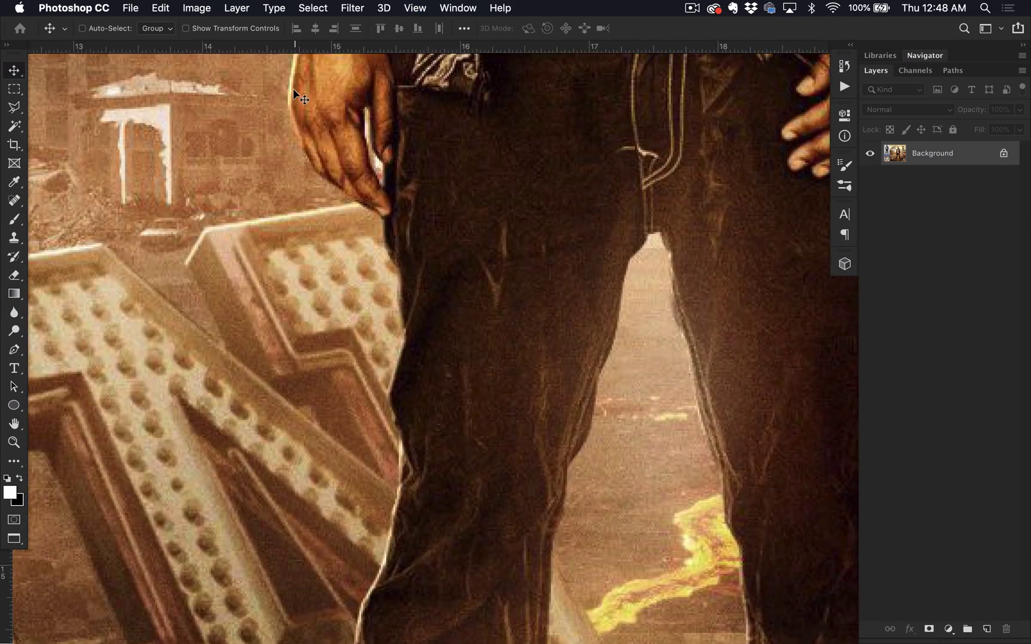
left_click_drag(432, 459, 415, 230)
left_click_drag(349, 479, 359, 286)
Switch to the vehicle cabin before-and-after document and examine the light on the masked gunman against the glowing sky
key("super+r")
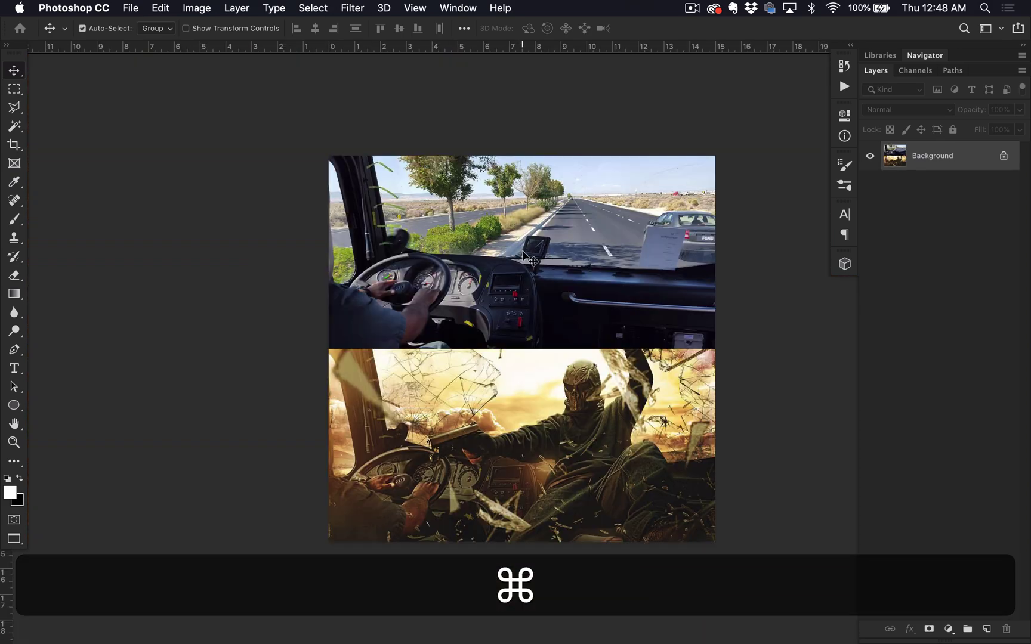
key("super+plus")
key("super+plus")
key("super+plus")
key("super+plus")
key("super+plus")
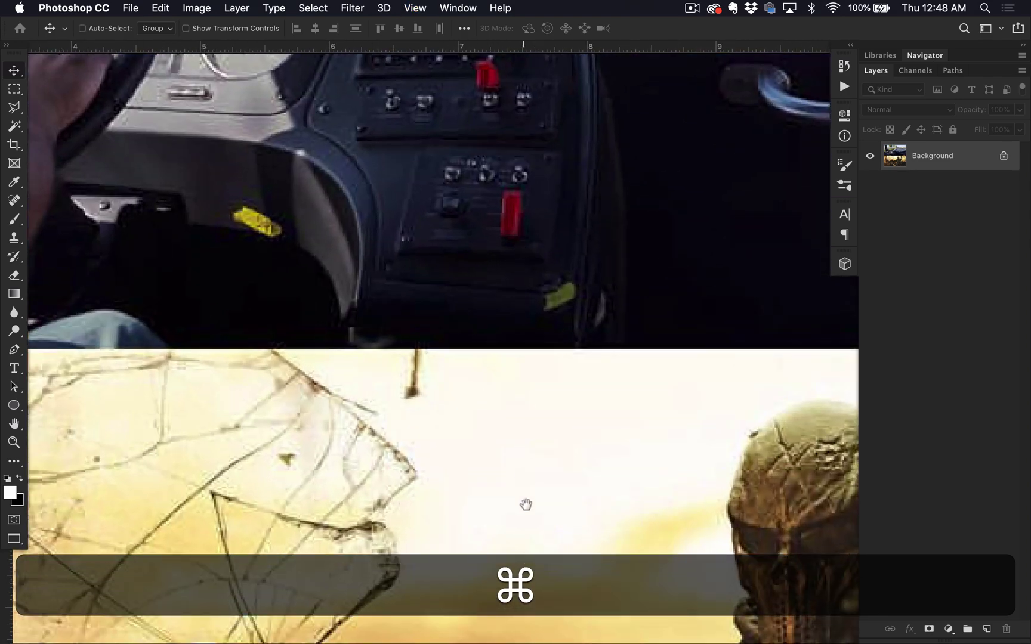
left_click_drag(526, 505, 442, 313)
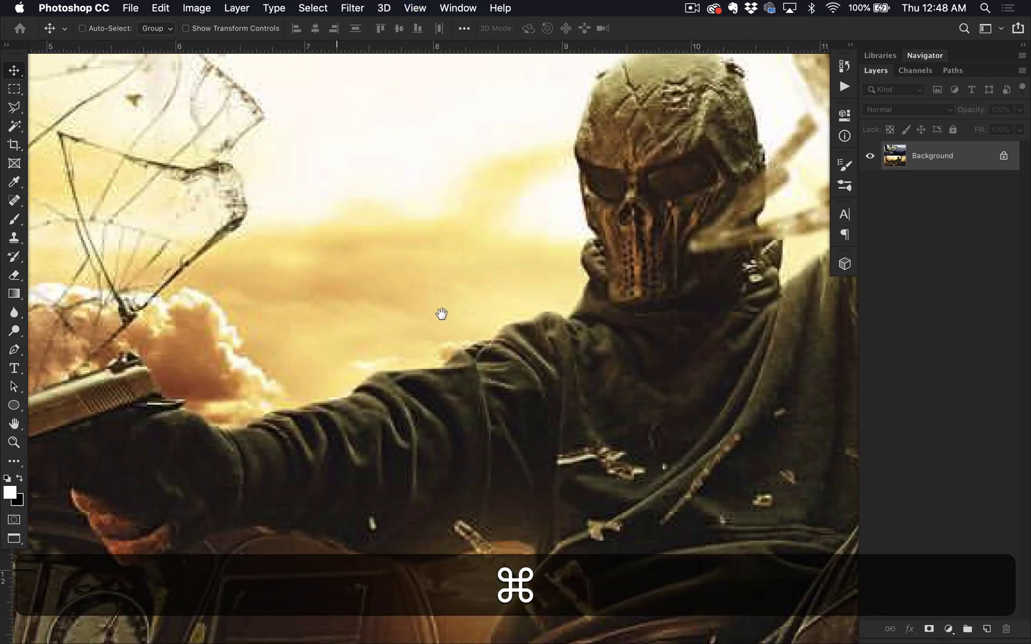
key("super+minus")
key("super+minus")
key("super+minus")
scroll(448, 298, "down", 1)
scroll(448, 298, "right", 1)
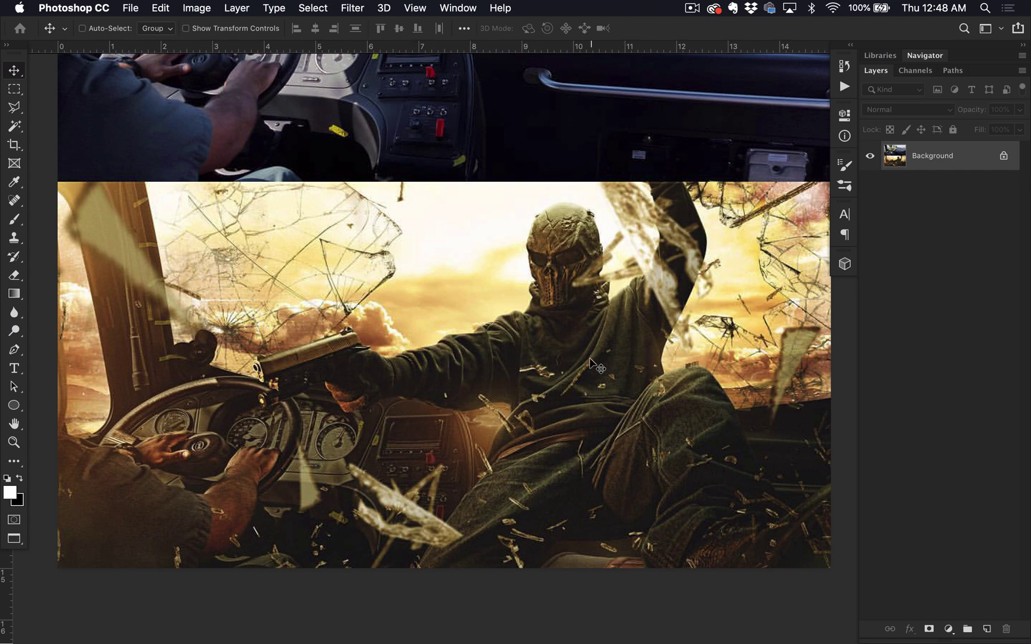
Switch to the red and blue barber chair artwork and examine the light around the seated man
key("ctrl+Tab")
key("super+equal")
key("super+equal")
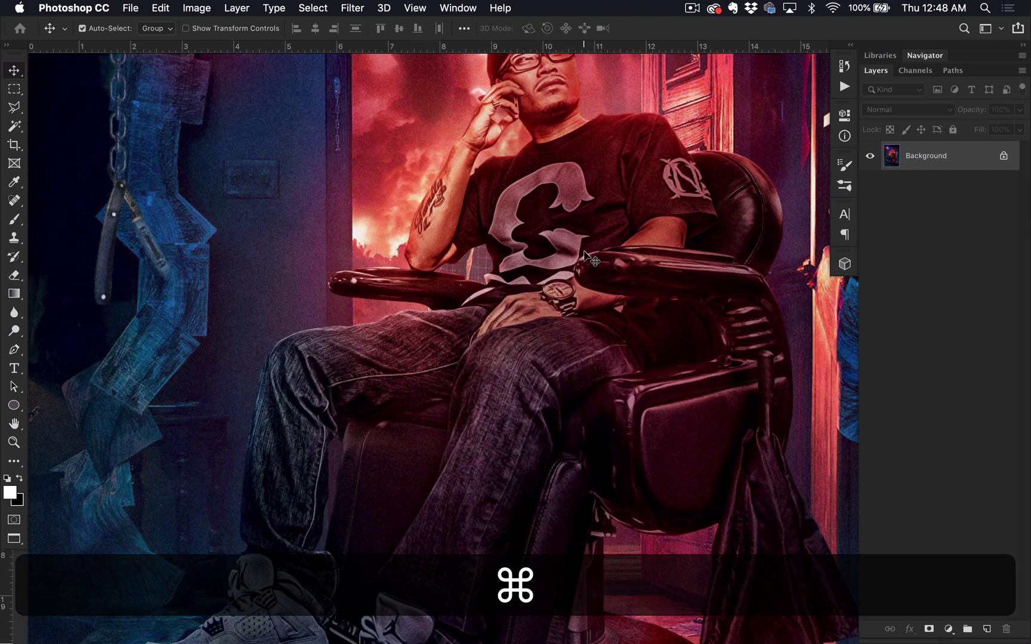
left_click_drag(519, 344, 456, 456)
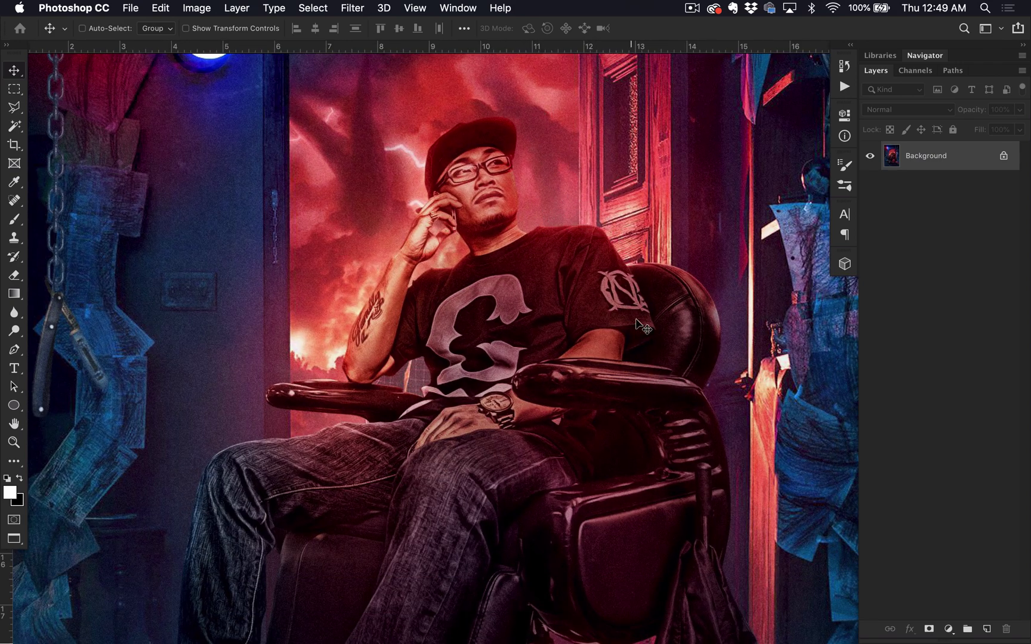
Examine the light on the seated man's jeans, hands and armrest up close, as well as on his face and shirt
left_click_drag(630, 365, 592, 272)
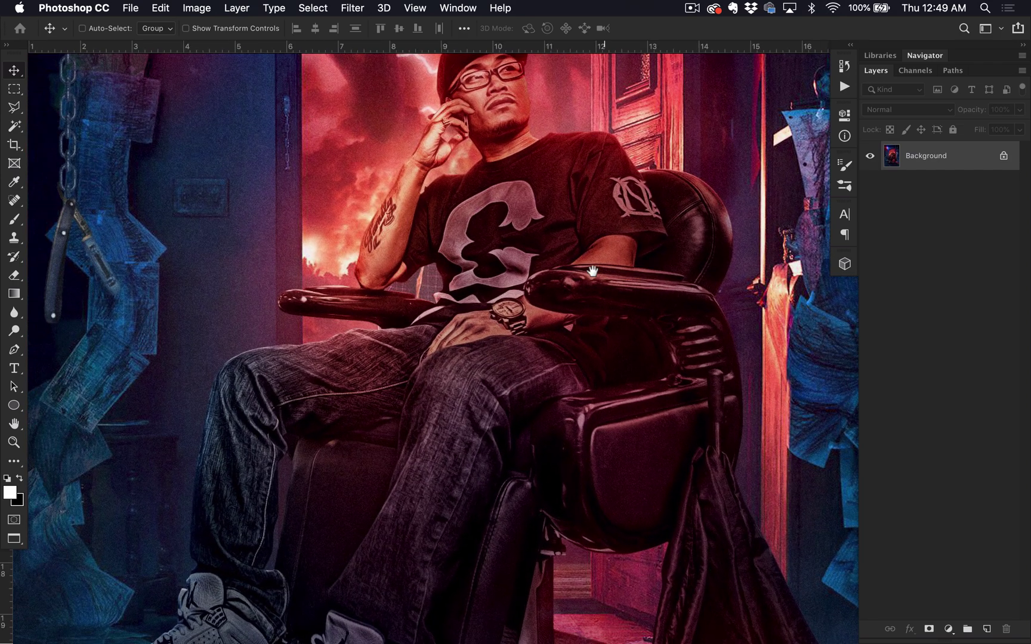
key("super+plus")
key("super+plus")
left_click_drag(444, 386, 547, 343)
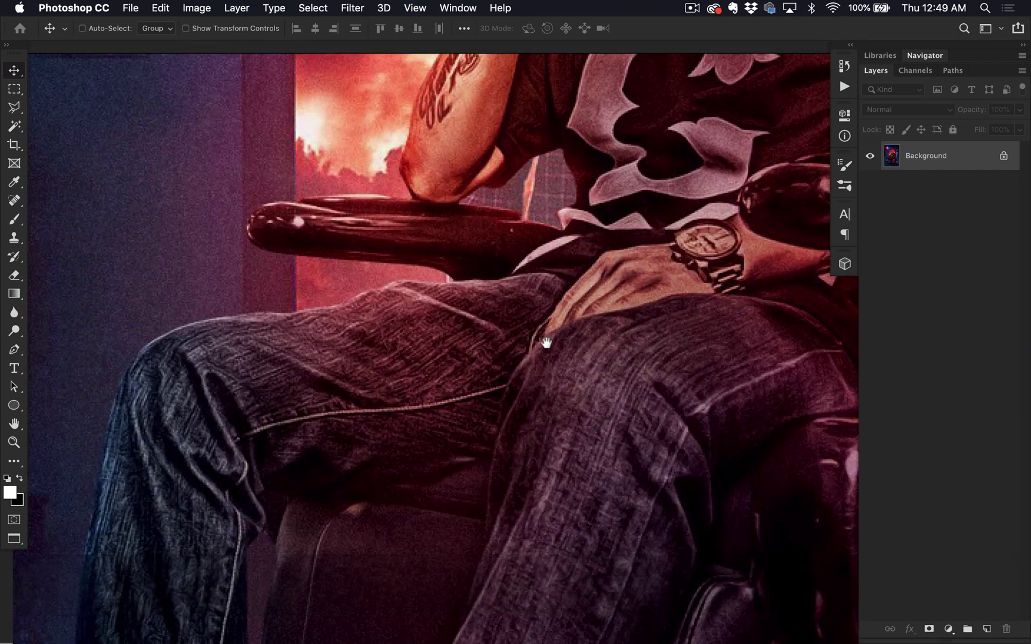
key("super+r")
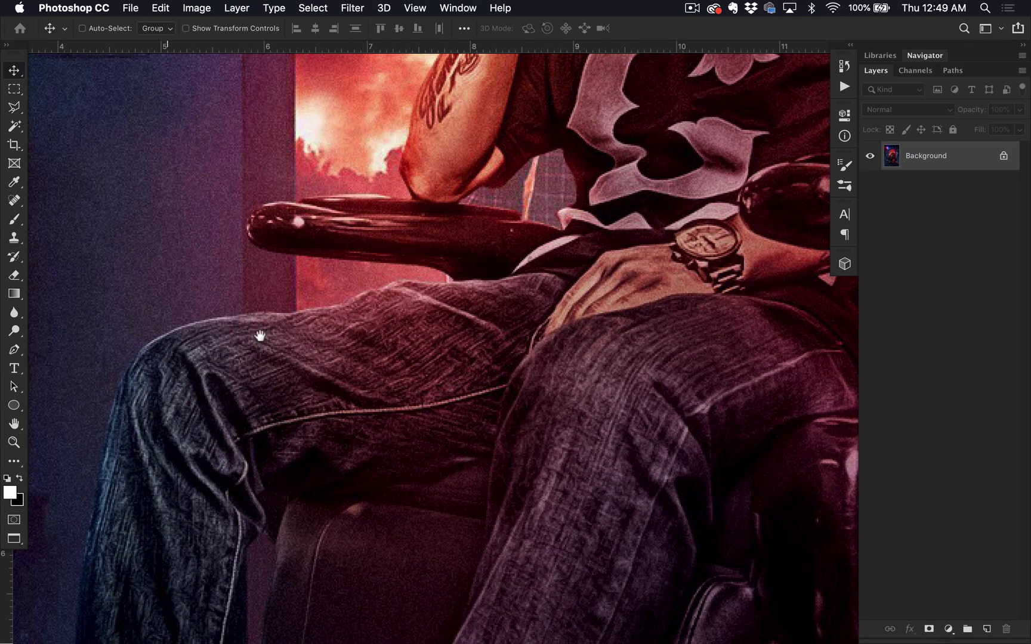
scroll(260, 336, "up", 10)
scroll(260, 335, "right", 5)
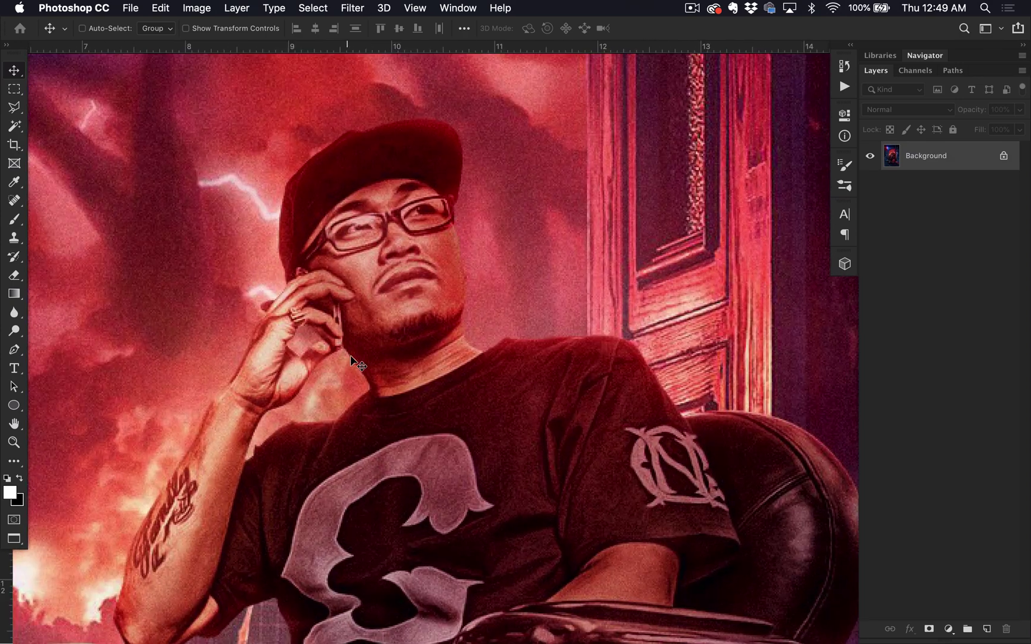
Switch to the My Block before-and-after document and examine the light around the tattooed man against the orange glow
key("ctrl+Tab")
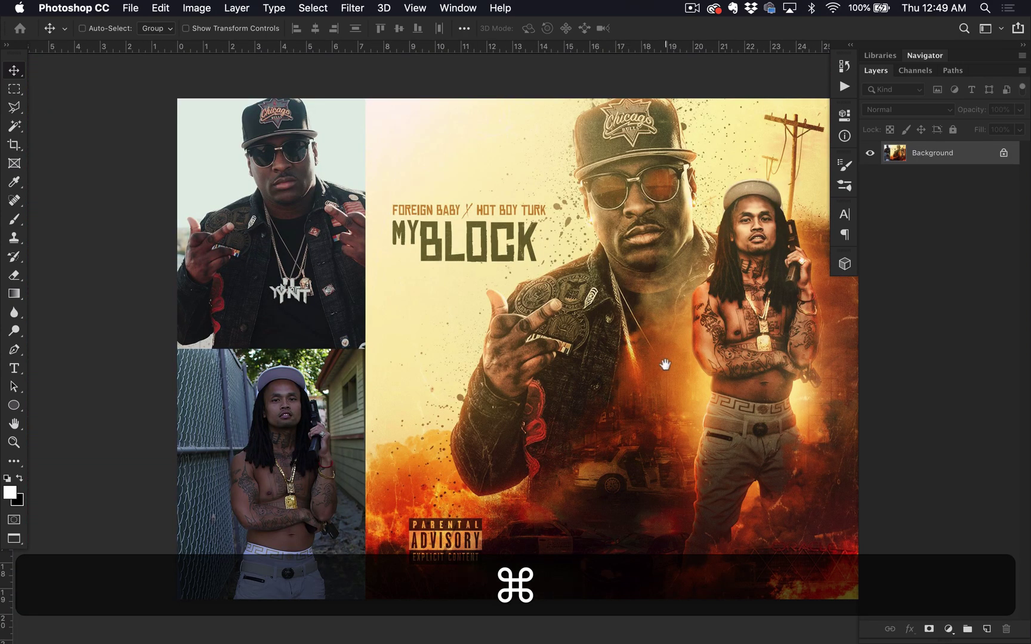
left_click_drag(665, 365, 476, 379)
key("super+plus")
key("super+plus")
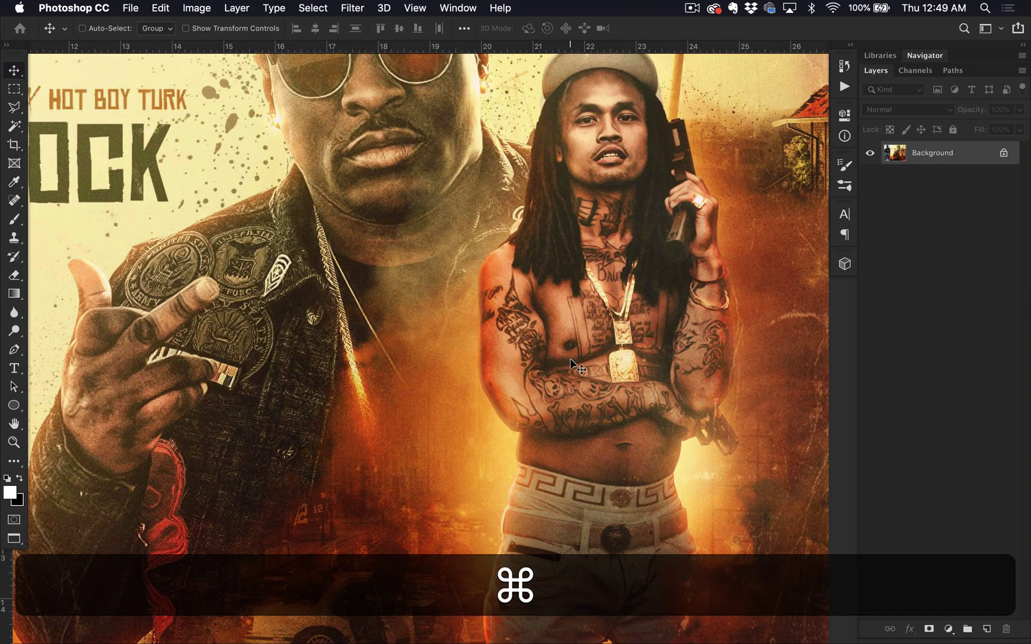
scroll(569, 358, "down", 5)
scroll(569, 357, "right", 4)
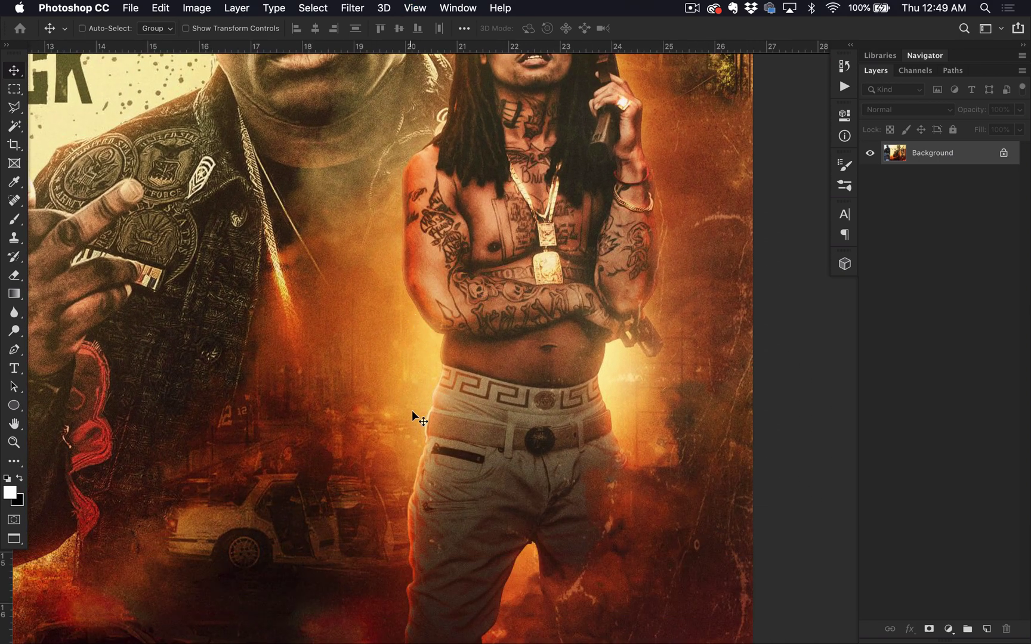
scroll(643, 300, "up", 4)
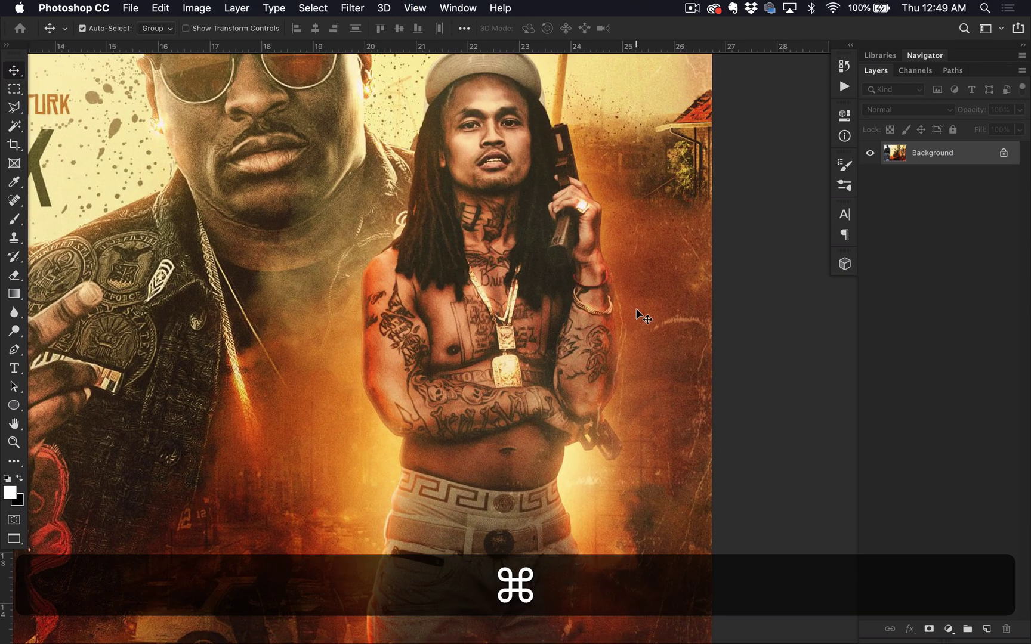
Examine the rim light along the tattooed man's trousers, waist and arms on the My Block cover up close
key("super+plus")
key("super+plus")
left_click_drag(437, 467, 490, 309)
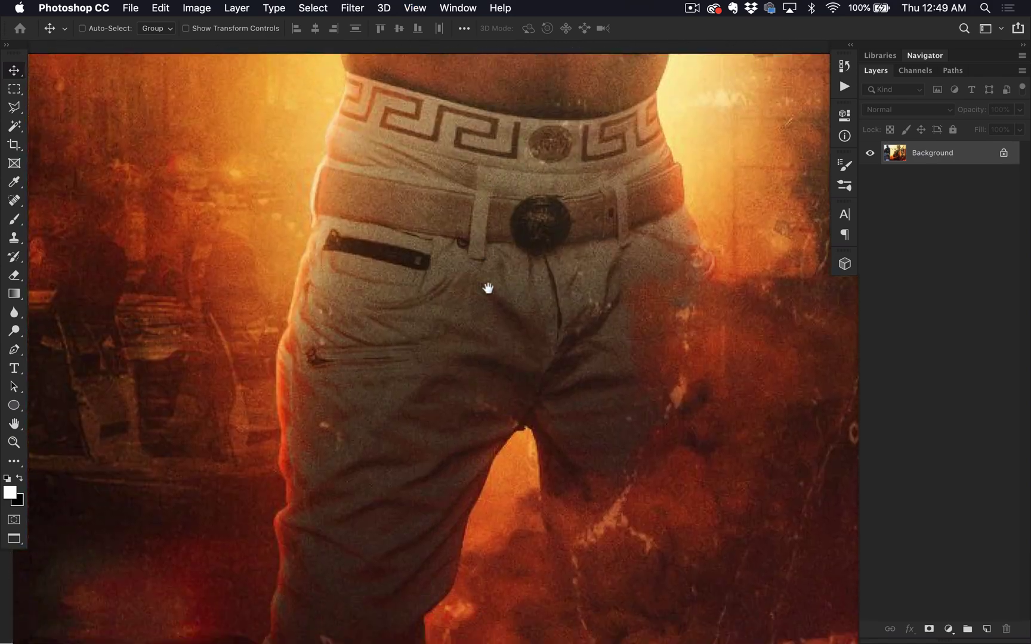
scroll(497, 318, "down", 10)
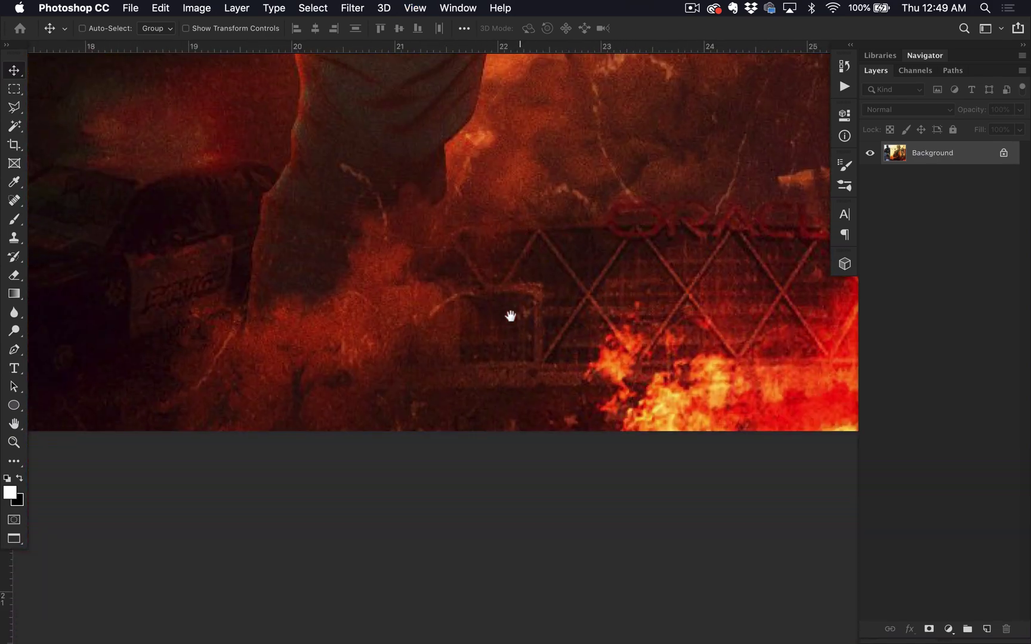
scroll(511, 315, "up", 6)
scroll(535, 320, "up", 10)
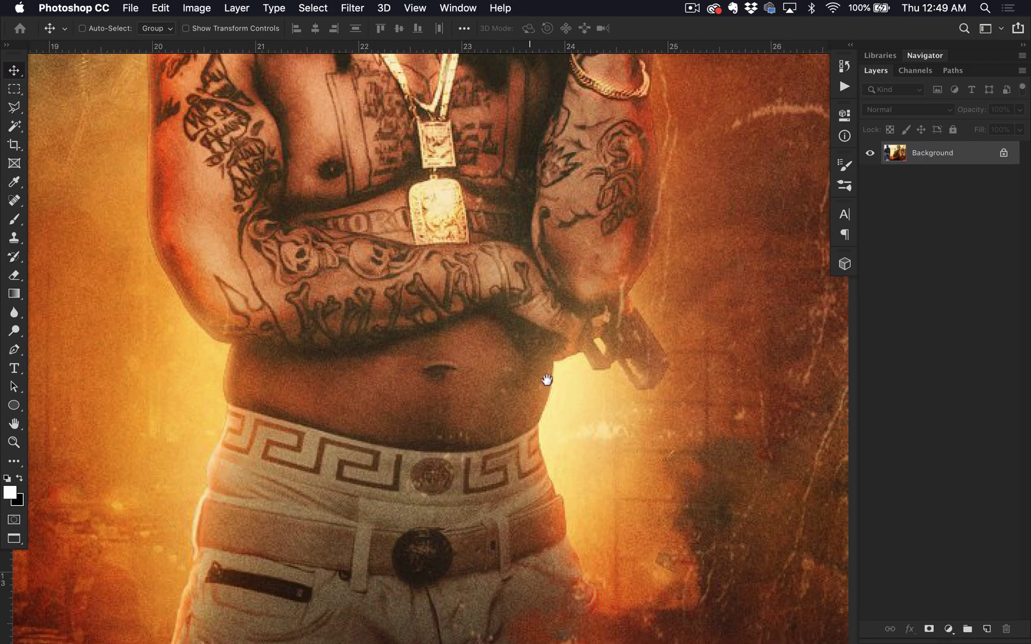
scroll(294, 410, "up", 6)
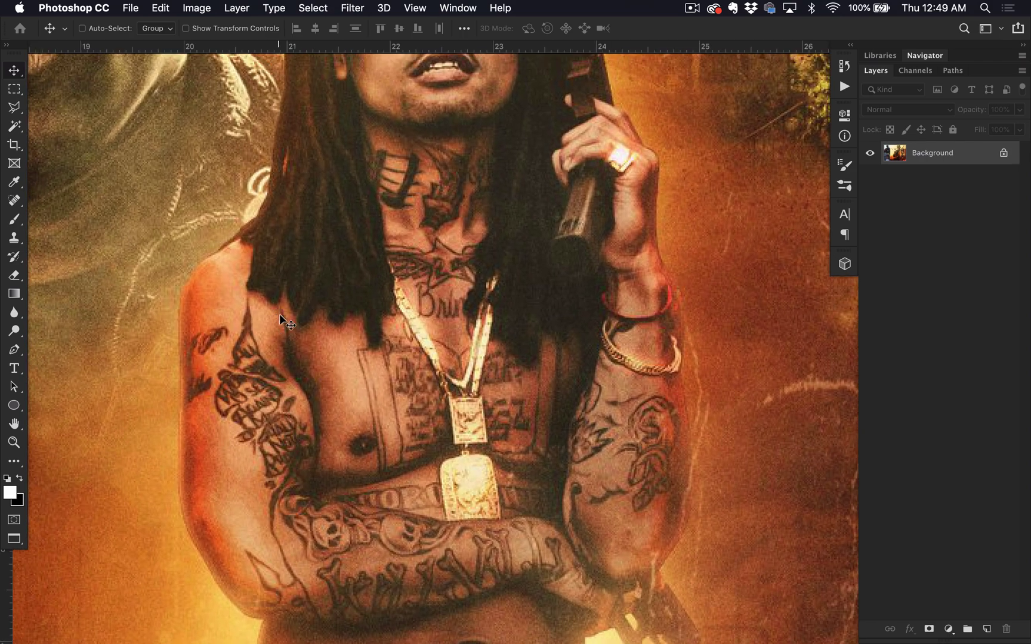
key("super+r")
Switch to the poster of the crowned man above the city skyline and examine the light around the crown and each figure
key("ctrl+super+Tab")
key("ctrl+super+Tab")
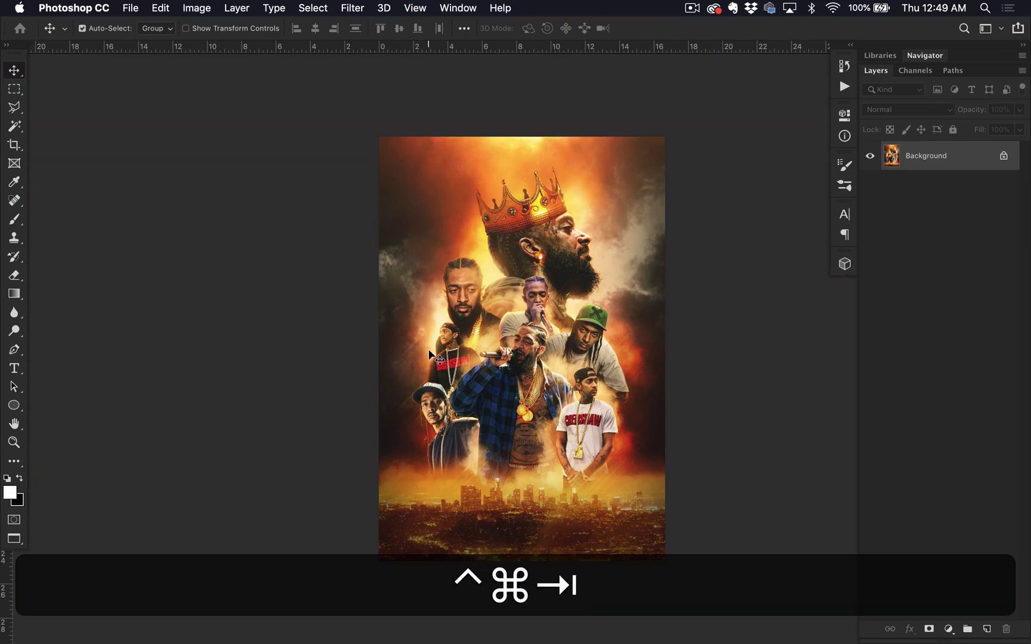
key("super+equal")
key("super+equal")
key("super+equal")
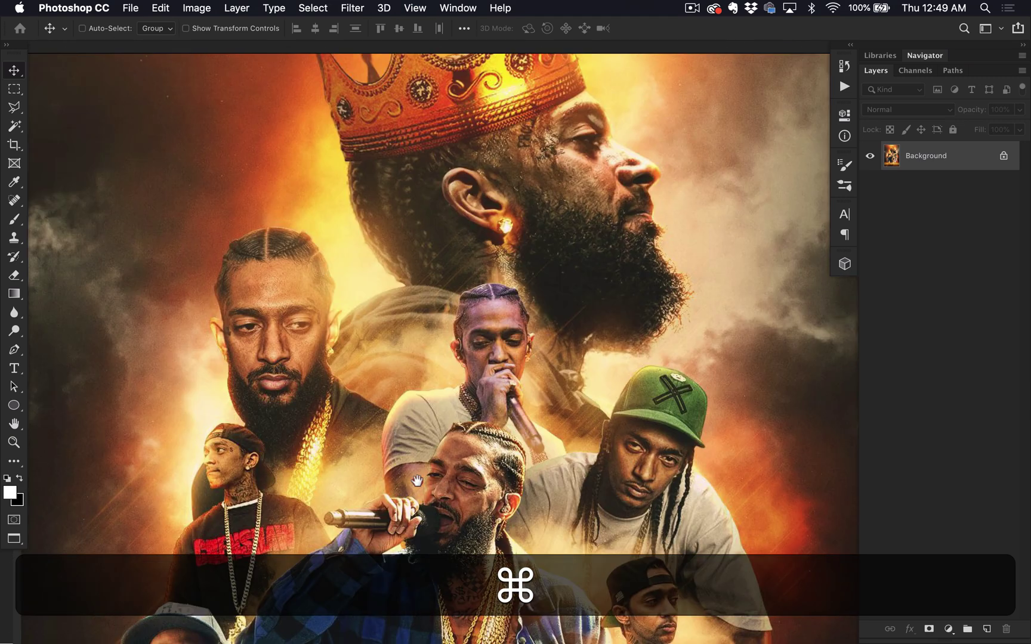
left_click_drag(416, 481, 403, 499)
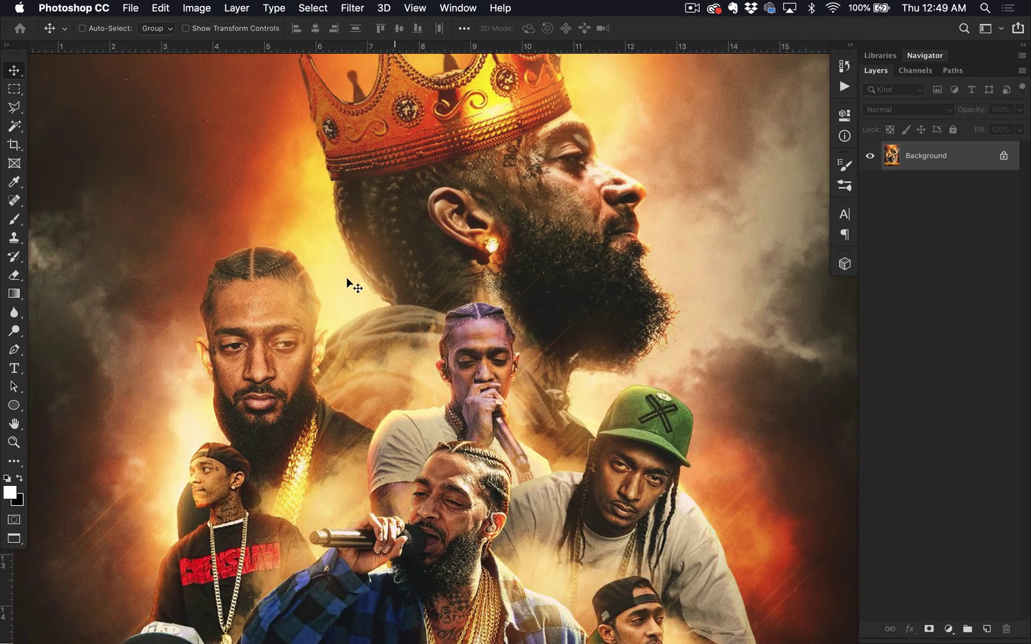
left_click_drag(491, 206, 449, 372)
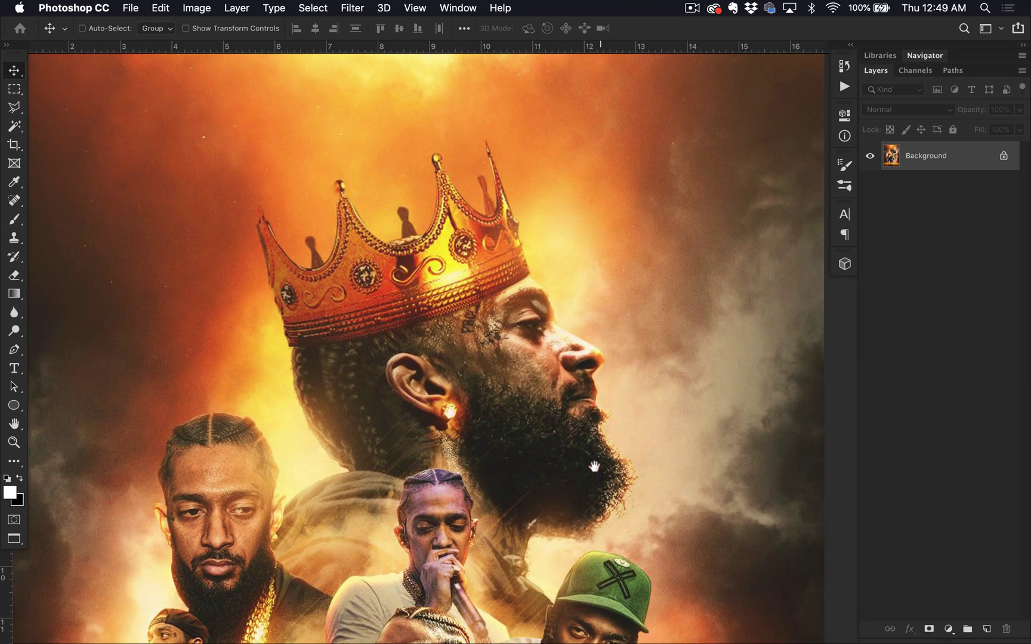
left_click_drag(604, 520, 624, 399)
scroll(625, 398, "down", 5)
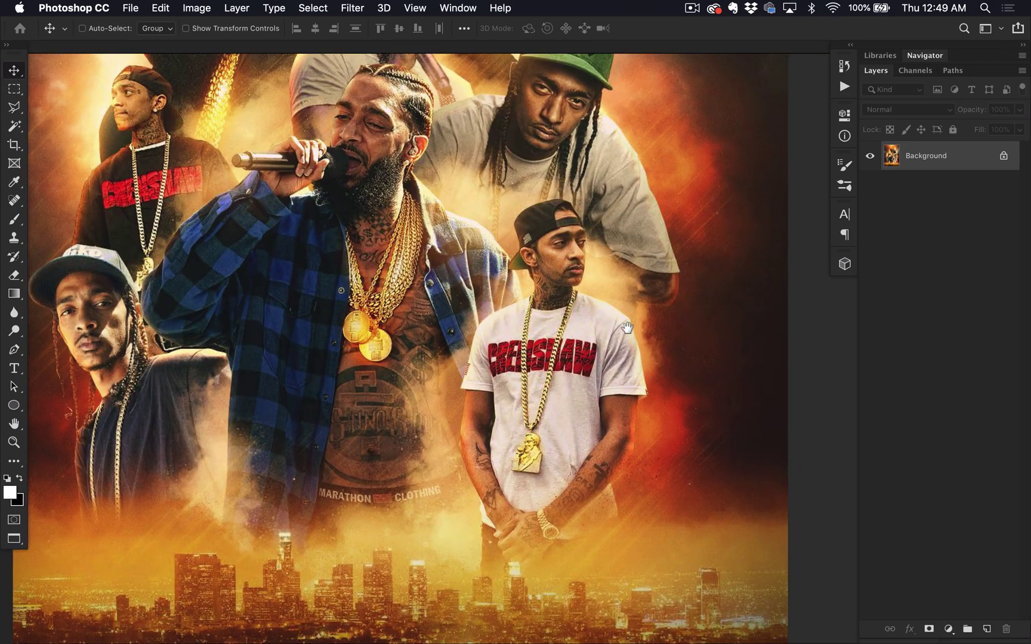
Leave the crowned man poster and return to the layered glow composite of the man in the hoodie
key("super+r")
key("super+0")
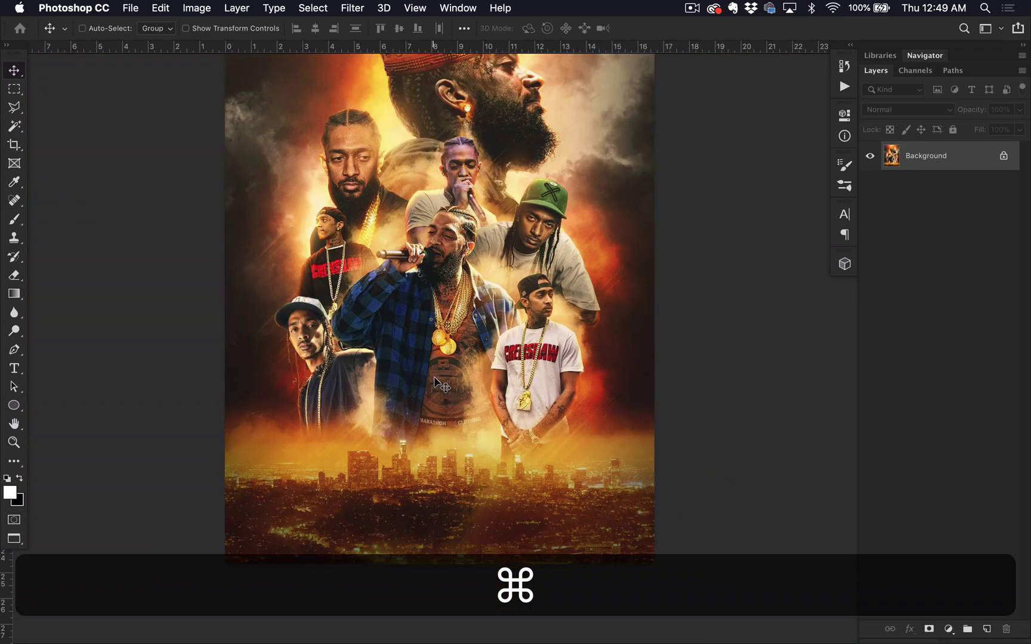
key("ctrl+Tab")
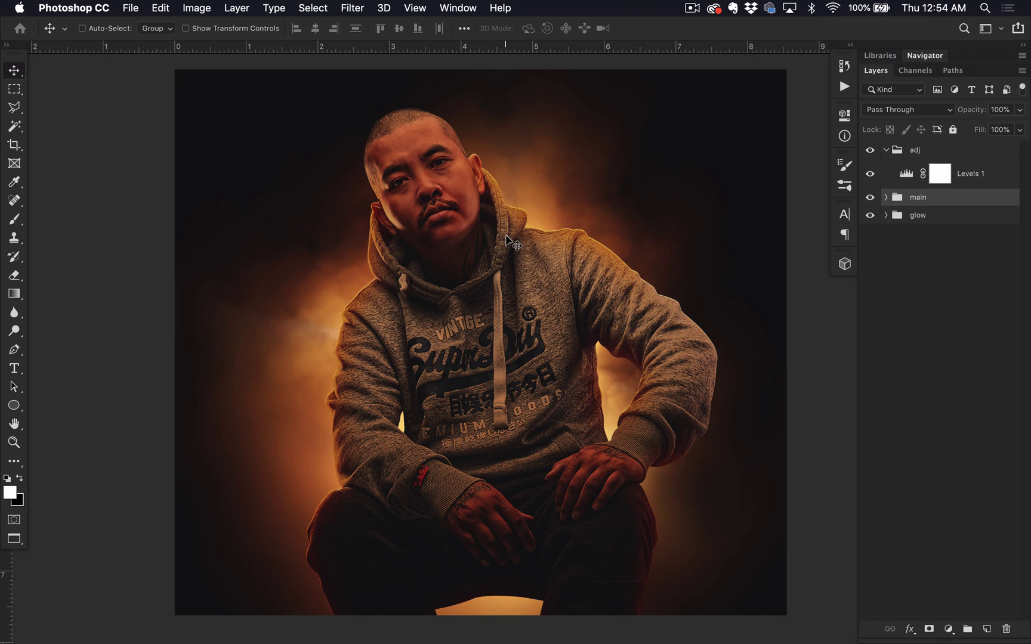